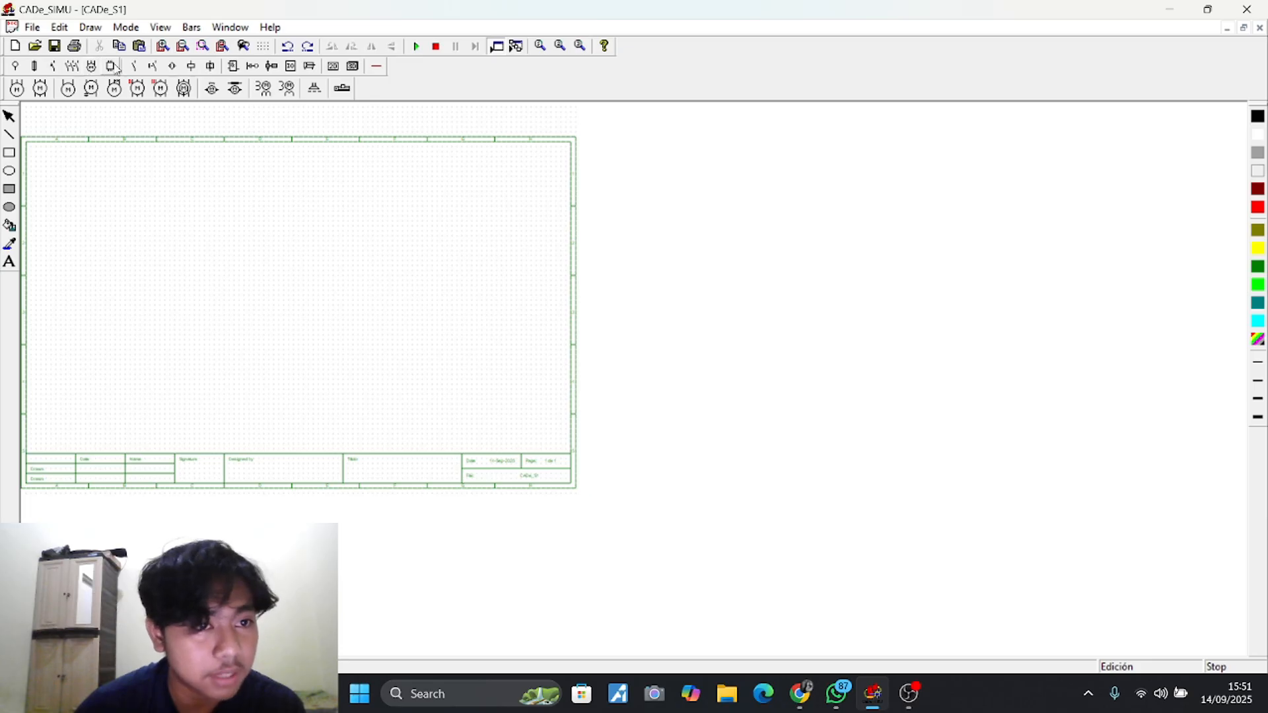
# Browse the component libraries for contacts, coils, motors, contactors, circuit breakers and fuses
pyautogui.click(134, 68)
pyautogui.click(152, 68)
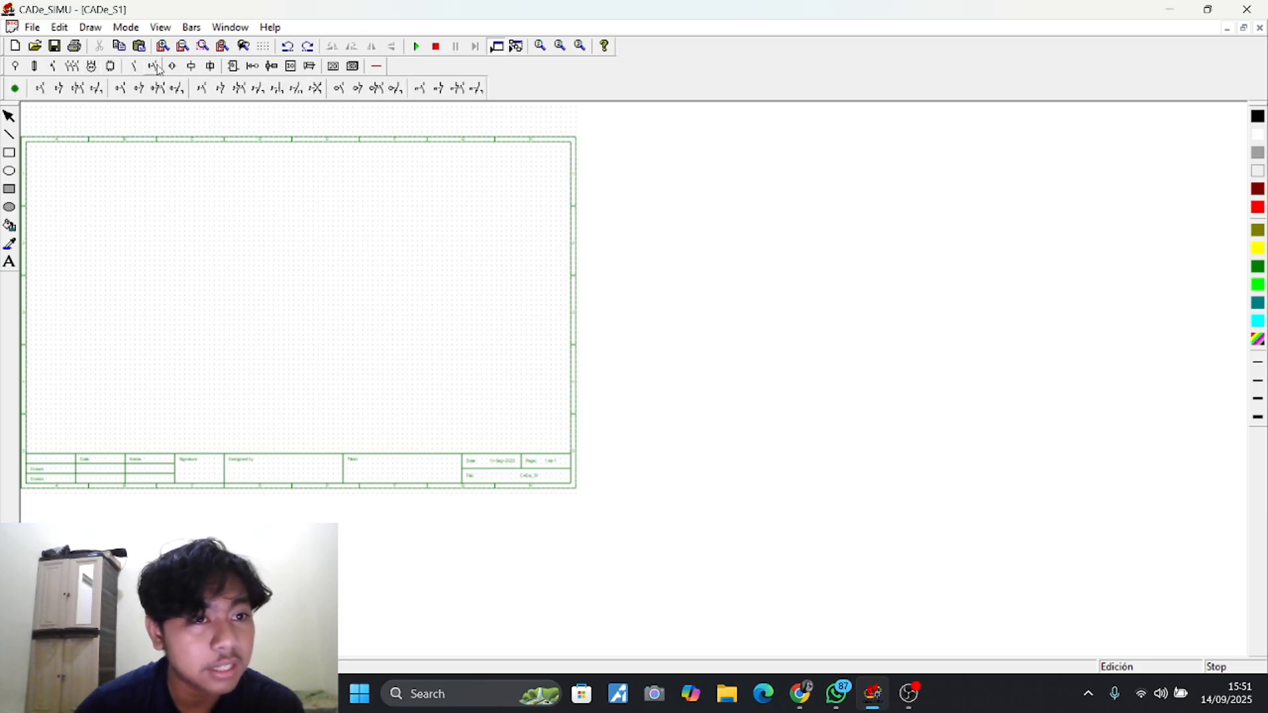
pyautogui.click(171, 68)
pyautogui.click(191, 68)
pyautogui.click(111, 66)
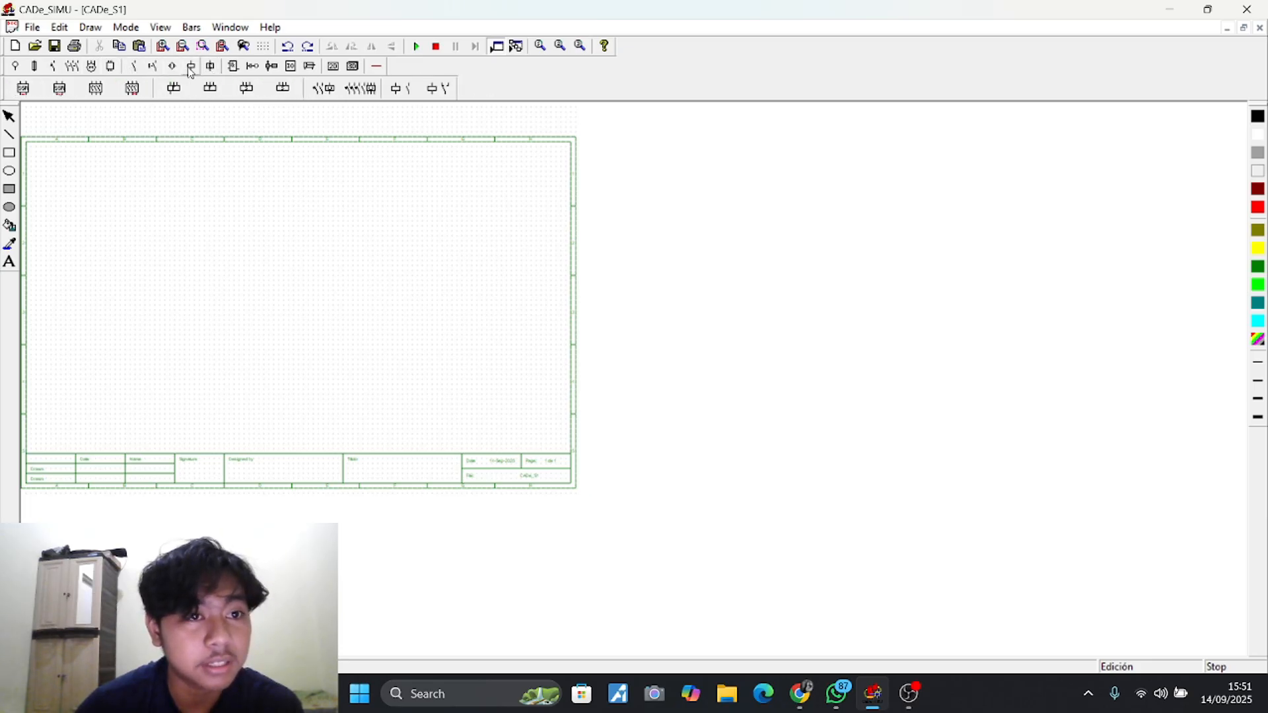
pyautogui.click(93, 69)
pyautogui.click(72, 66)
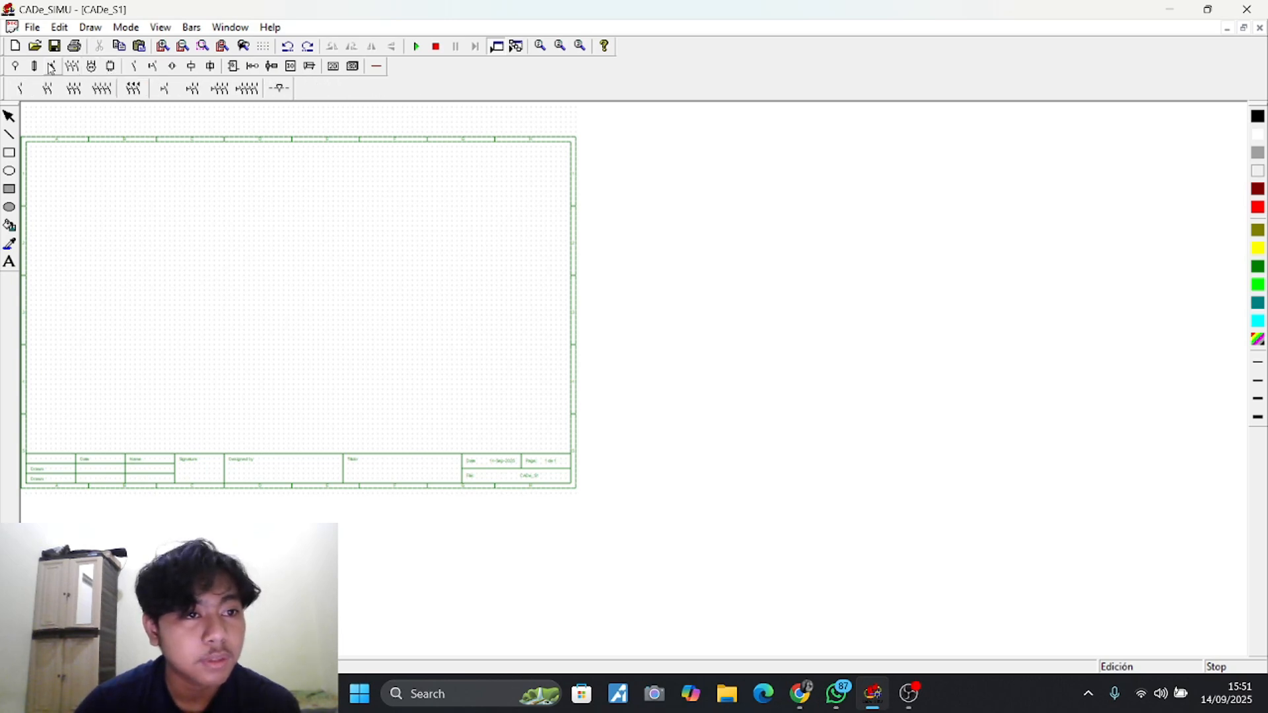
pyautogui.click(53, 67)
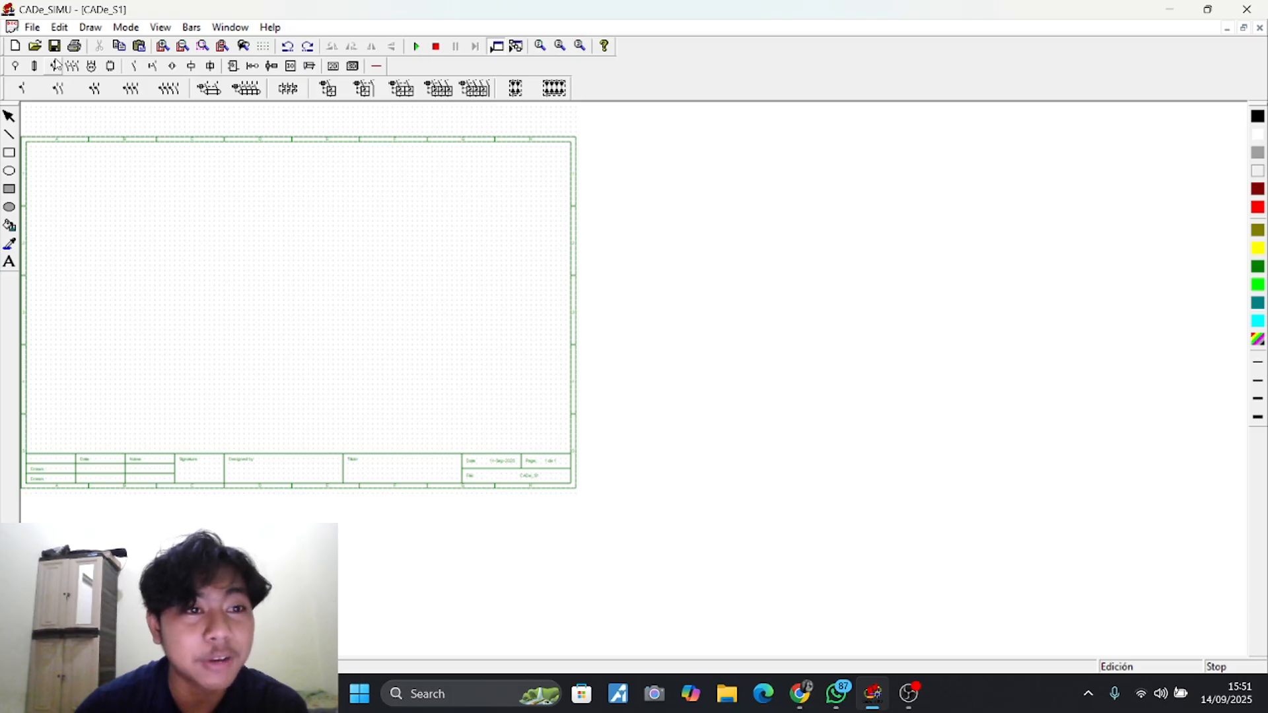
pyautogui.click(33, 66)
# Place an L1, L2, L3, N, PE power supply in column A, row 1, rotated so its terminals face the sheet's interior
pyautogui.click(15, 70)
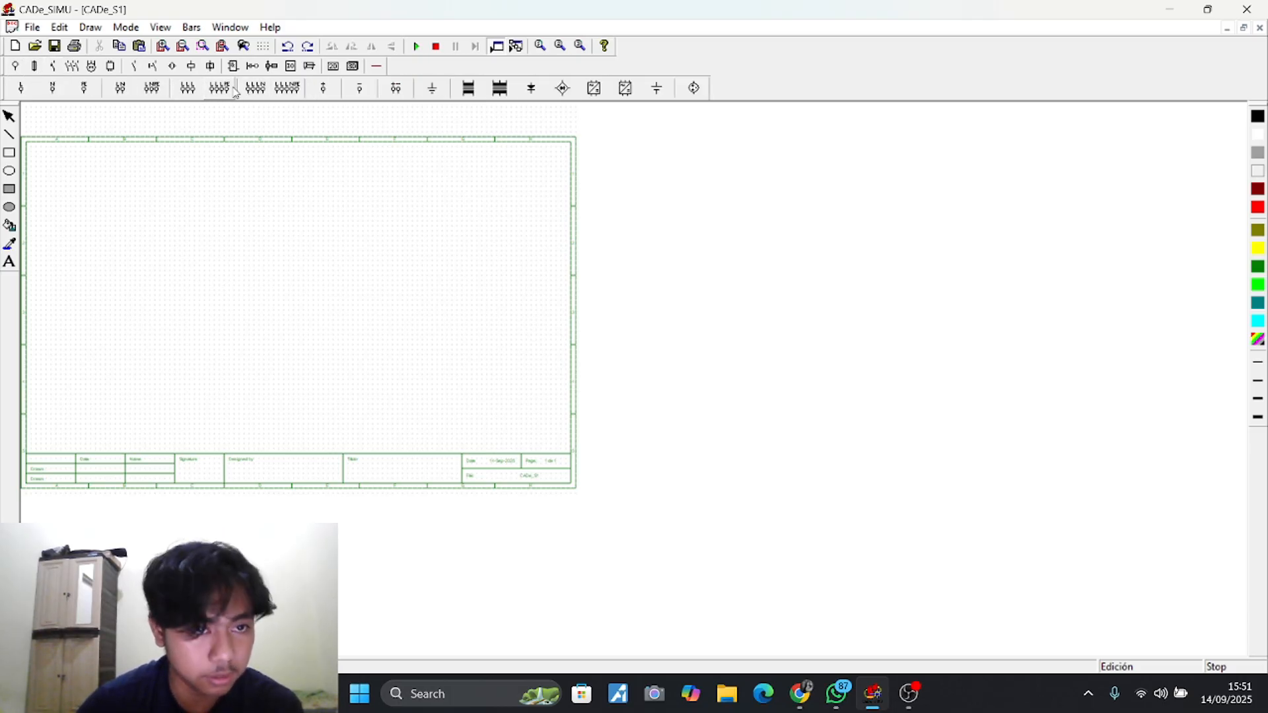
pyautogui.click(286, 88)
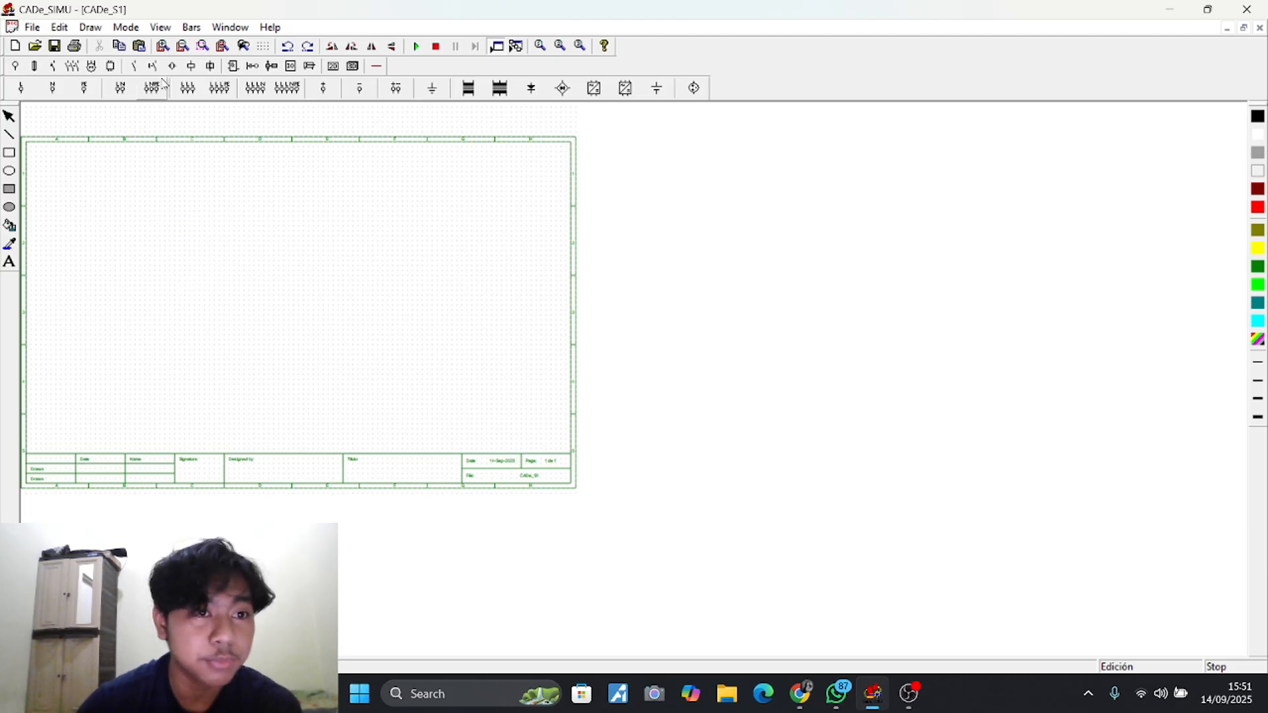
pyautogui.click(183, 48)
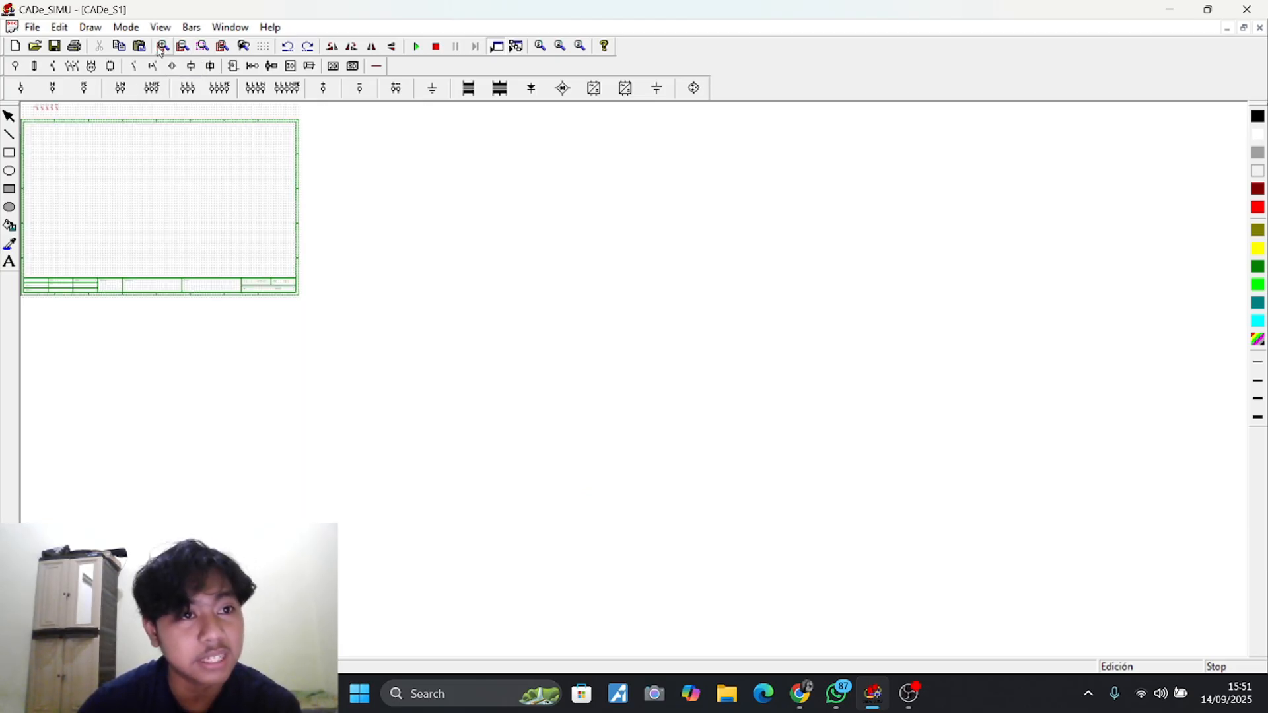
pyautogui.click(164, 51)
pyautogui.click(163, 50)
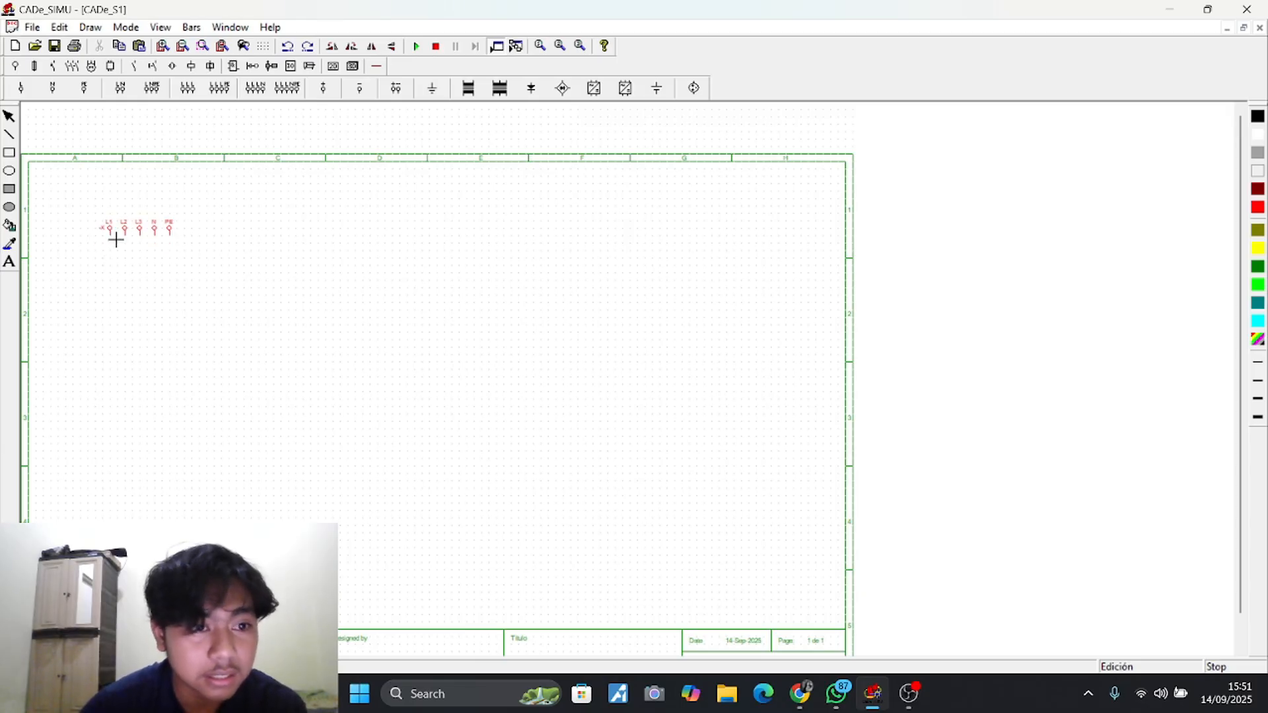
pyautogui.click(335, 51)
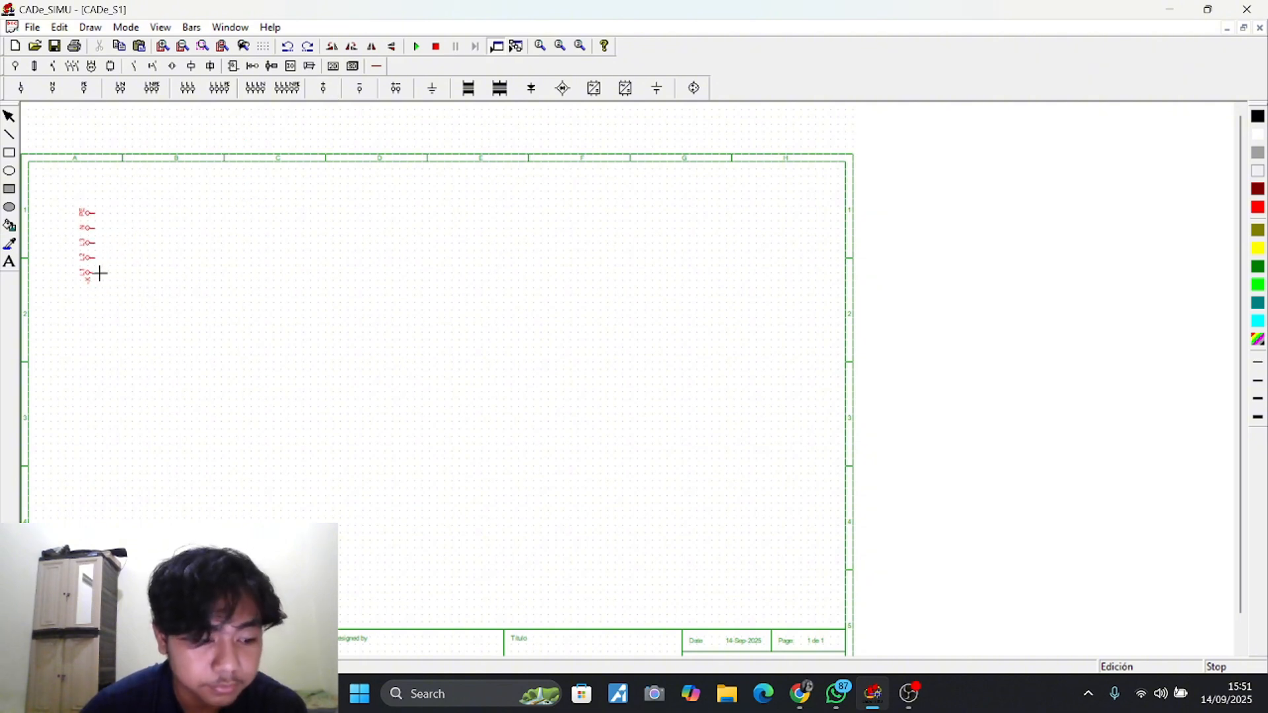
pyautogui.click(96, 272)
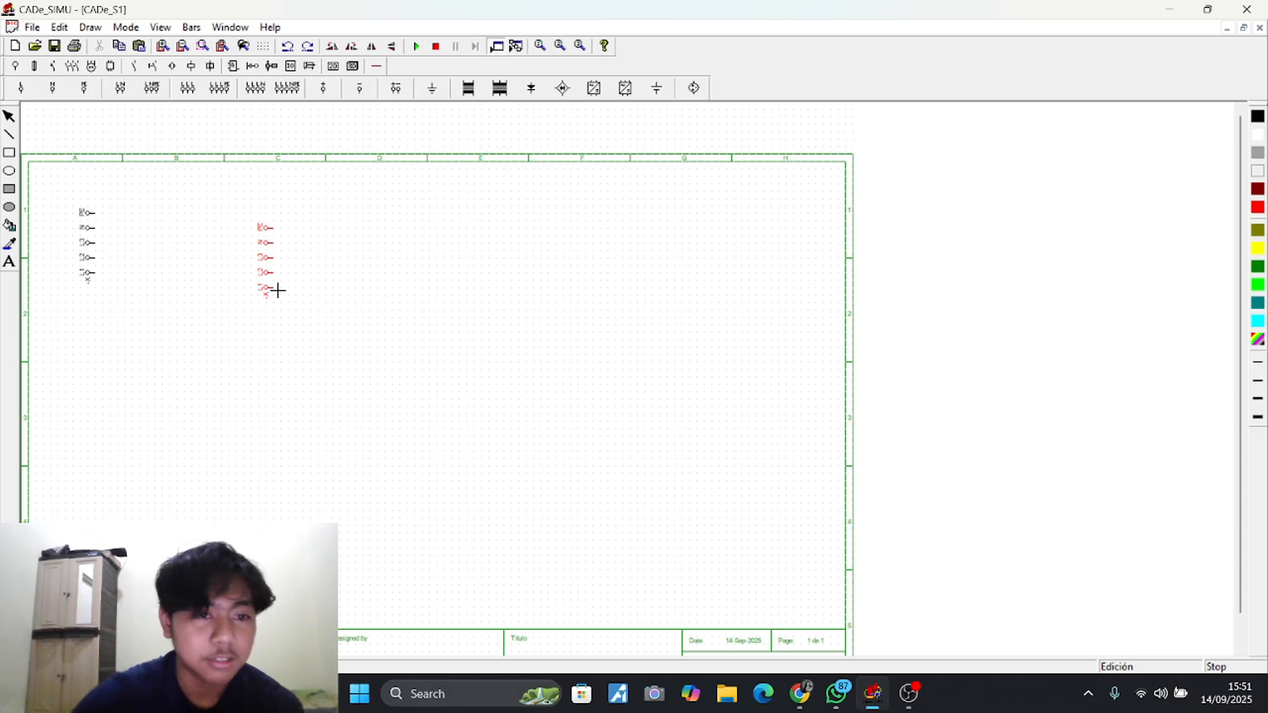
pyautogui.press('Escape')
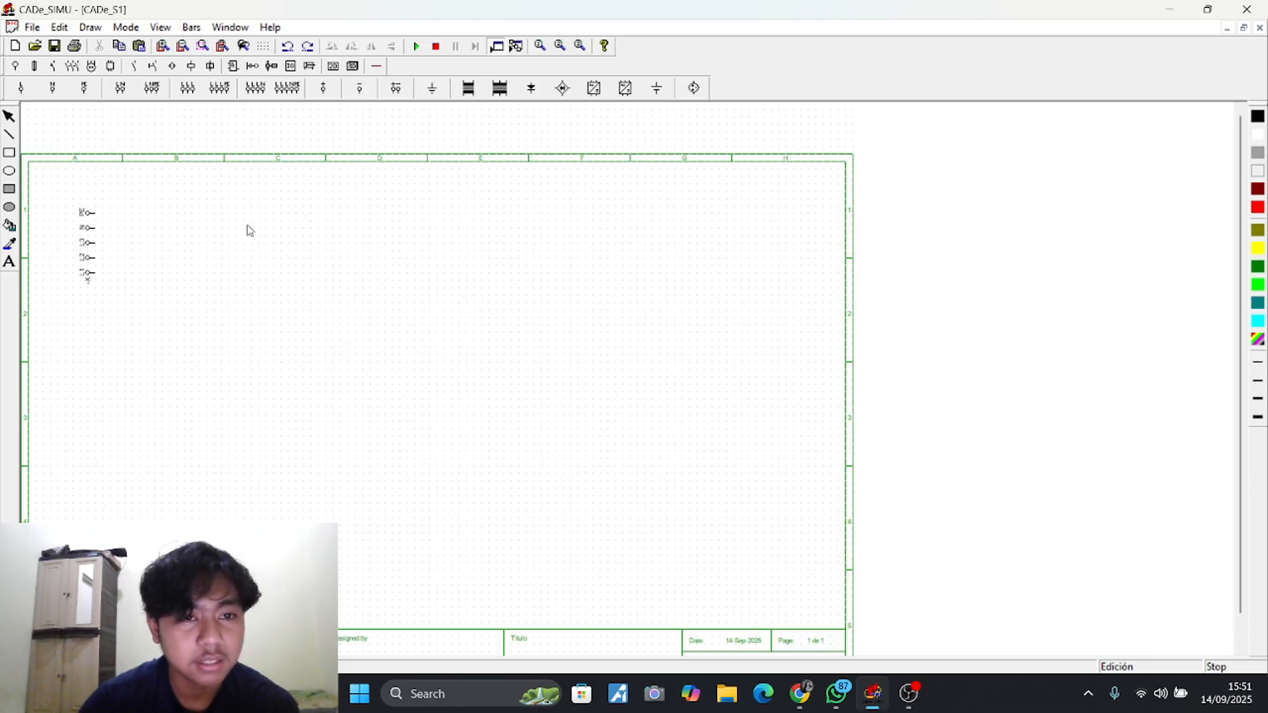
# Draw a straight horizontal brown phase wire from the L1 supply terminal across to column H
pyautogui.click(377, 66)
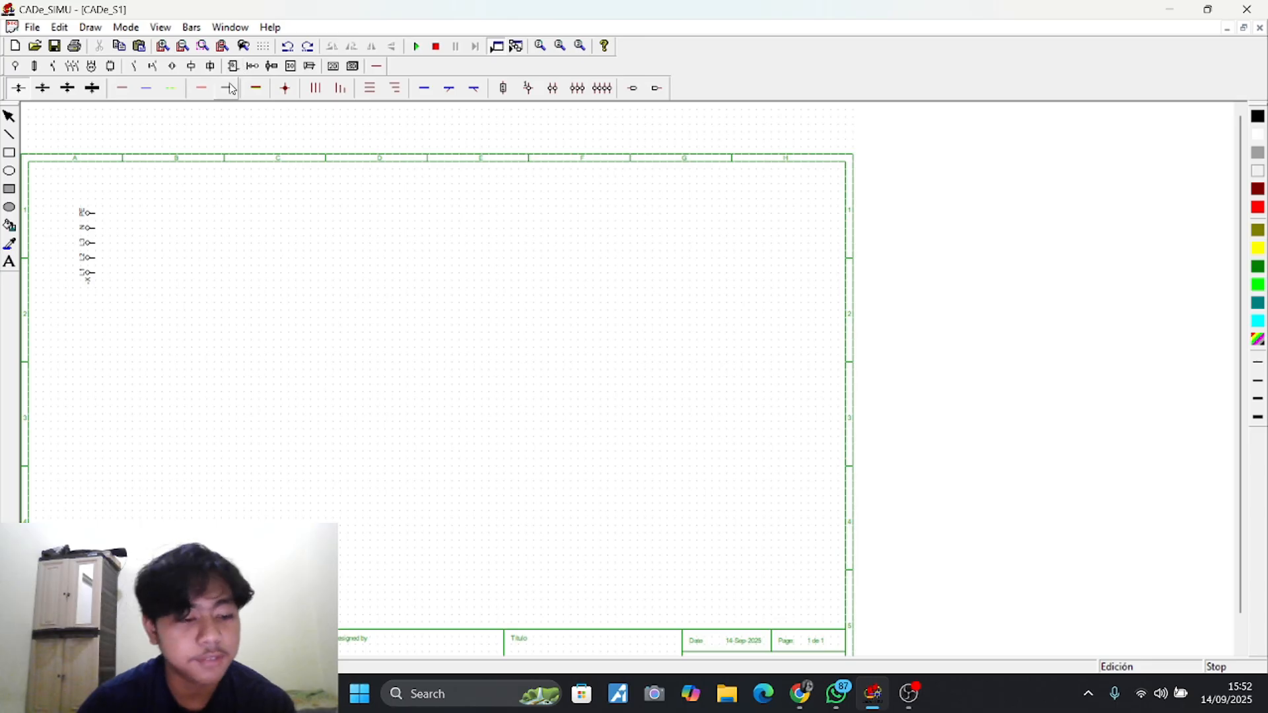
pyautogui.click(123, 90)
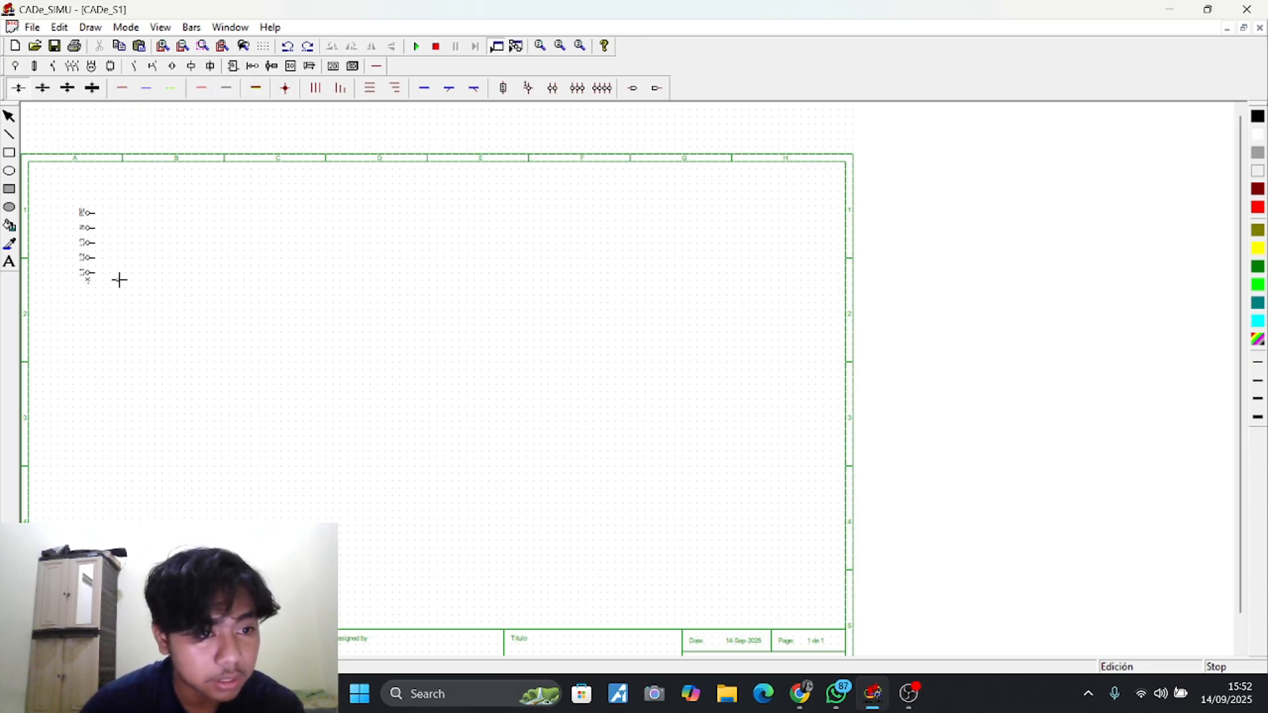
pyautogui.click(93, 273)
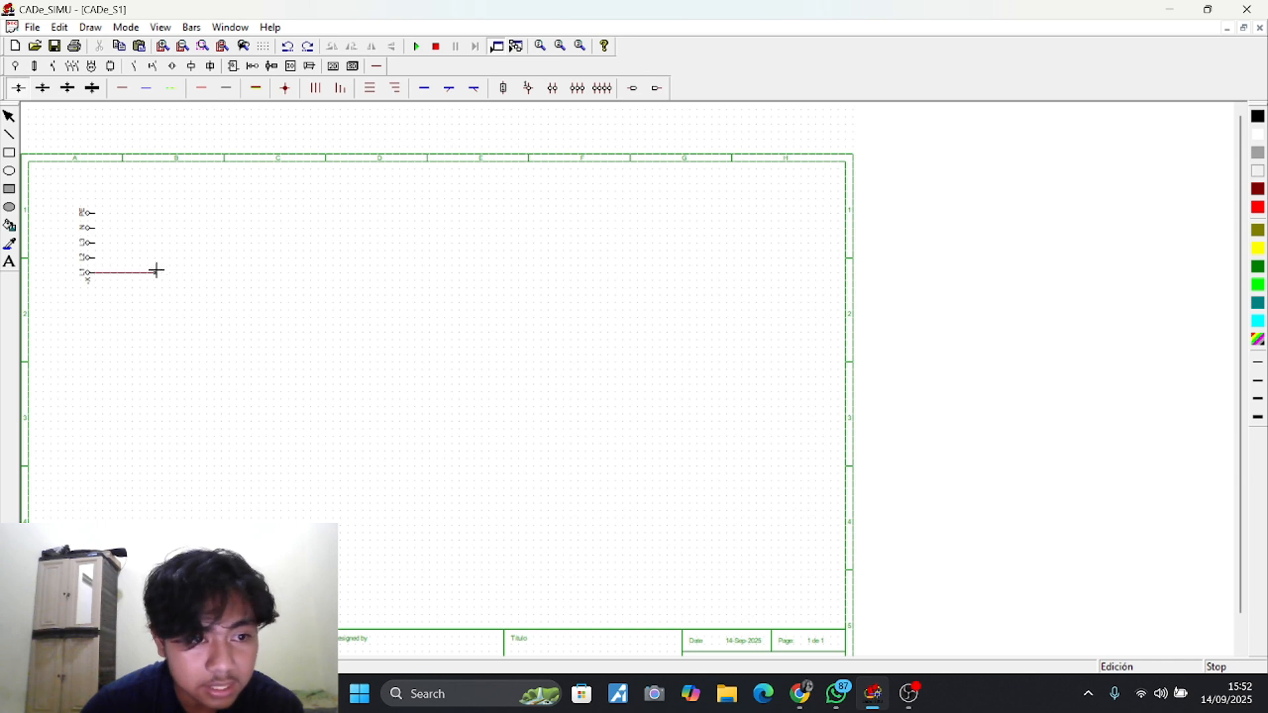
pyautogui.click(757, 265)
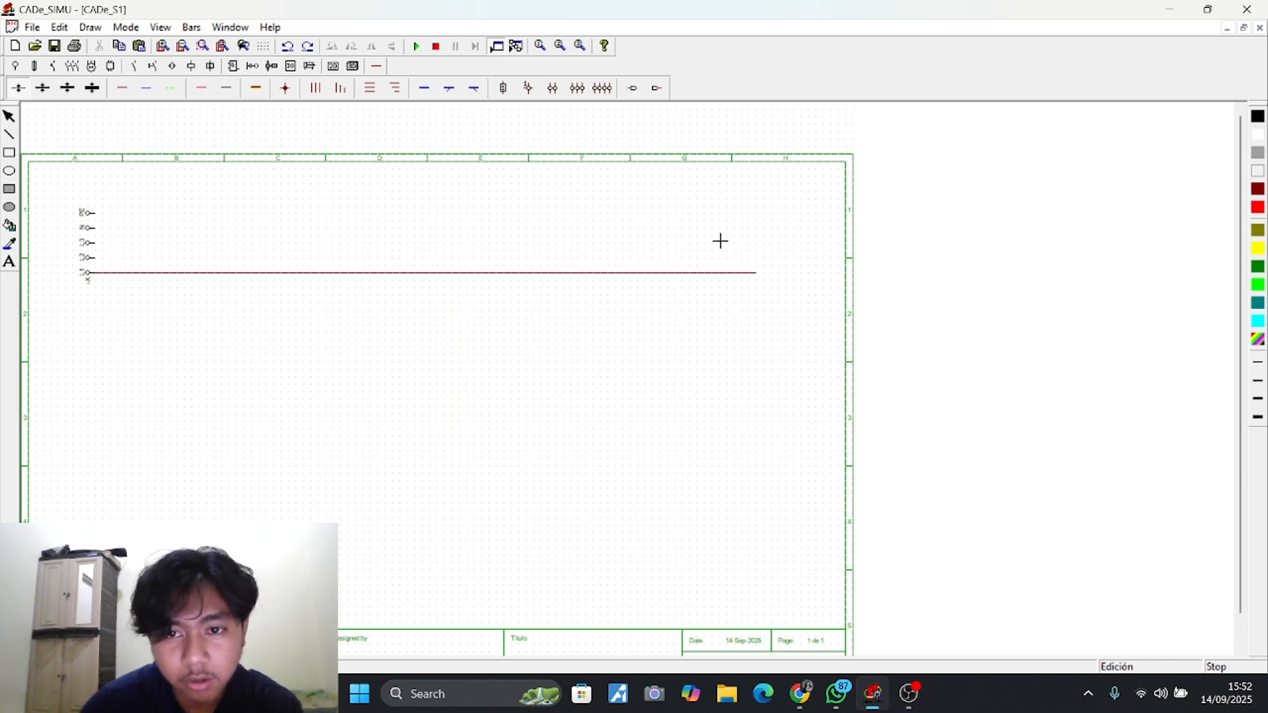
# Draw a red wire from the L2 terminal and a black wire from the L3 terminal, both ending level with the L1 wire
pyautogui.click(200, 91)
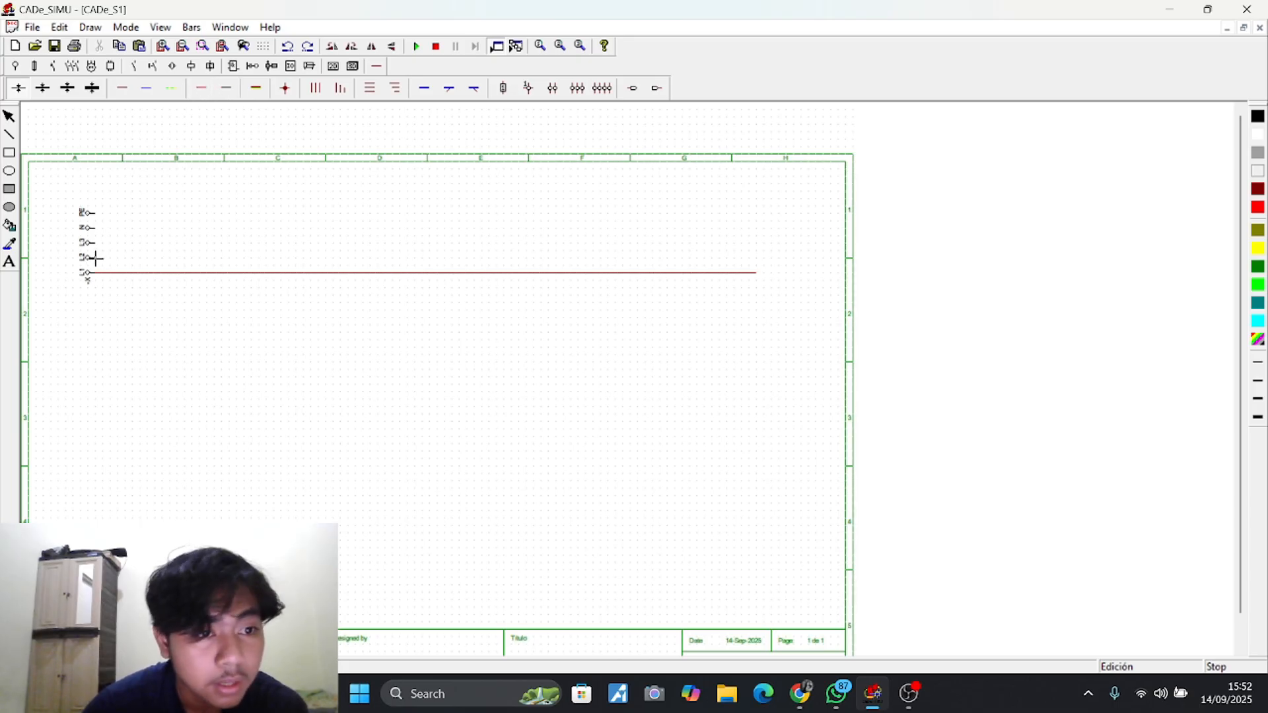
pyautogui.click(96, 258)
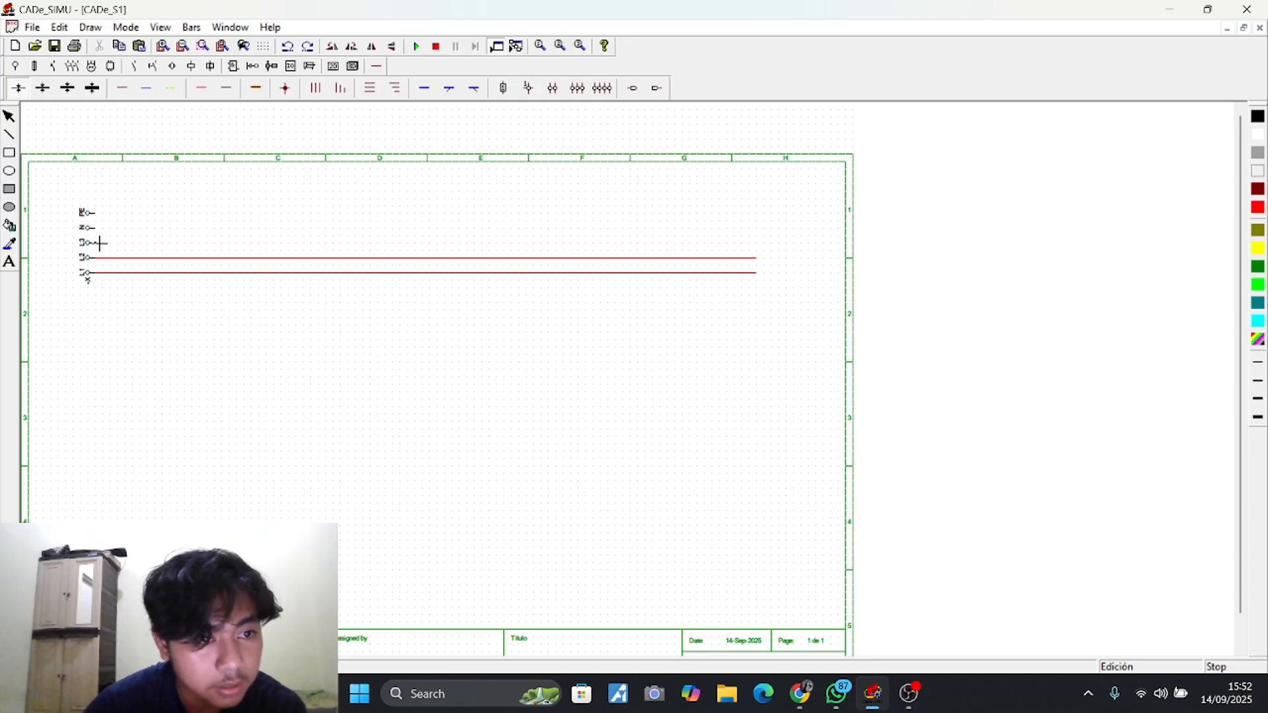
pyautogui.moveTo(96, 243)
pyautogui.mouseDown()
pyautogui.moveTo(453, 235)
pyautogui.moveTo(787, 260)
pyautogui.moveTo(755, 255)
pyautogui.moveTo(757, 243)
pyautogui.mouseUp()
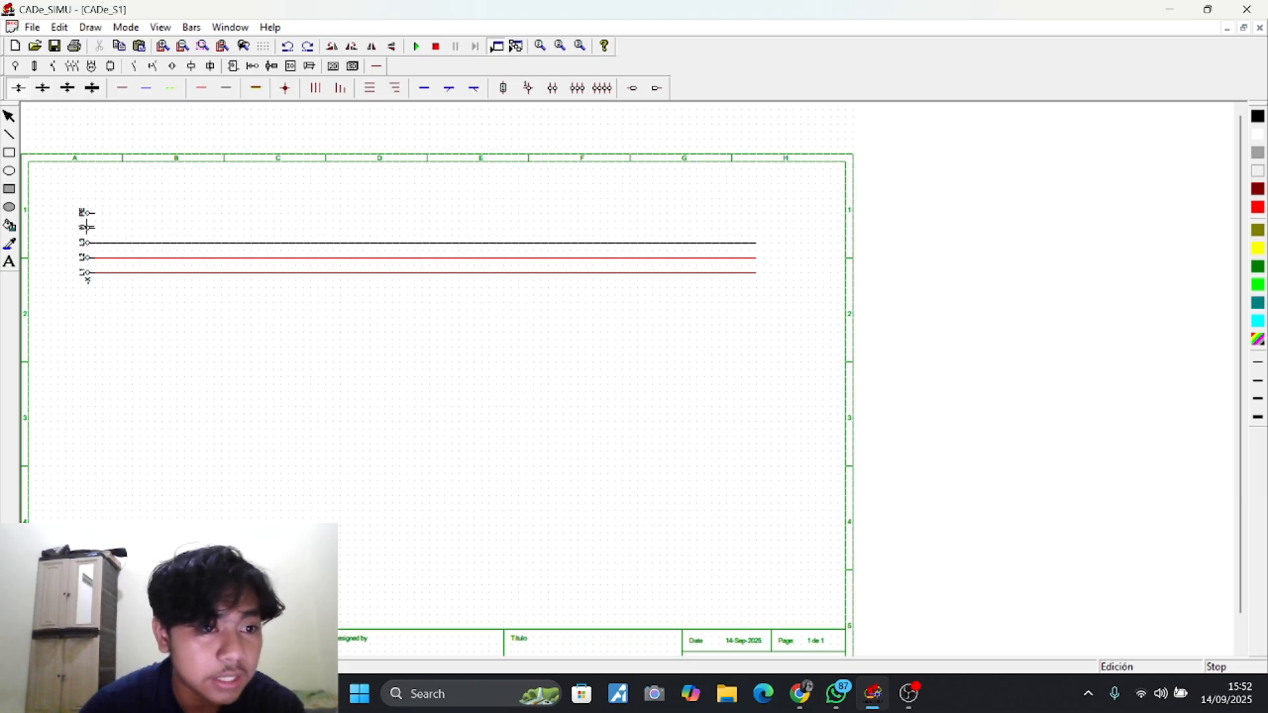
# Draw a blue neutral wire from N and a dashed green earth wire from PE, both ending level with the phase wires
pyautogui.click(146, 89)
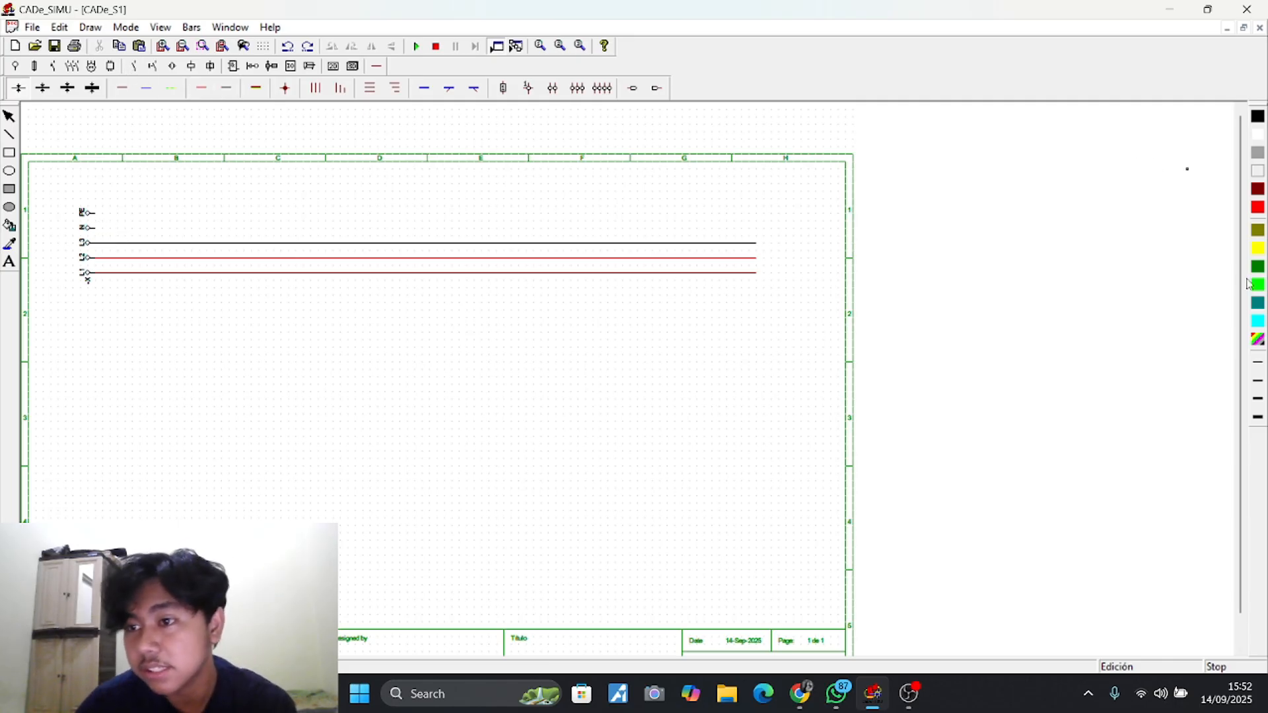
pyautogui.moveTo(99, 228)
pyautogui.mouseDown()
pyautogui.moveTo(201, 214)
pyautogui.moveTo(757, 228)
pyautogui.mouseUp()
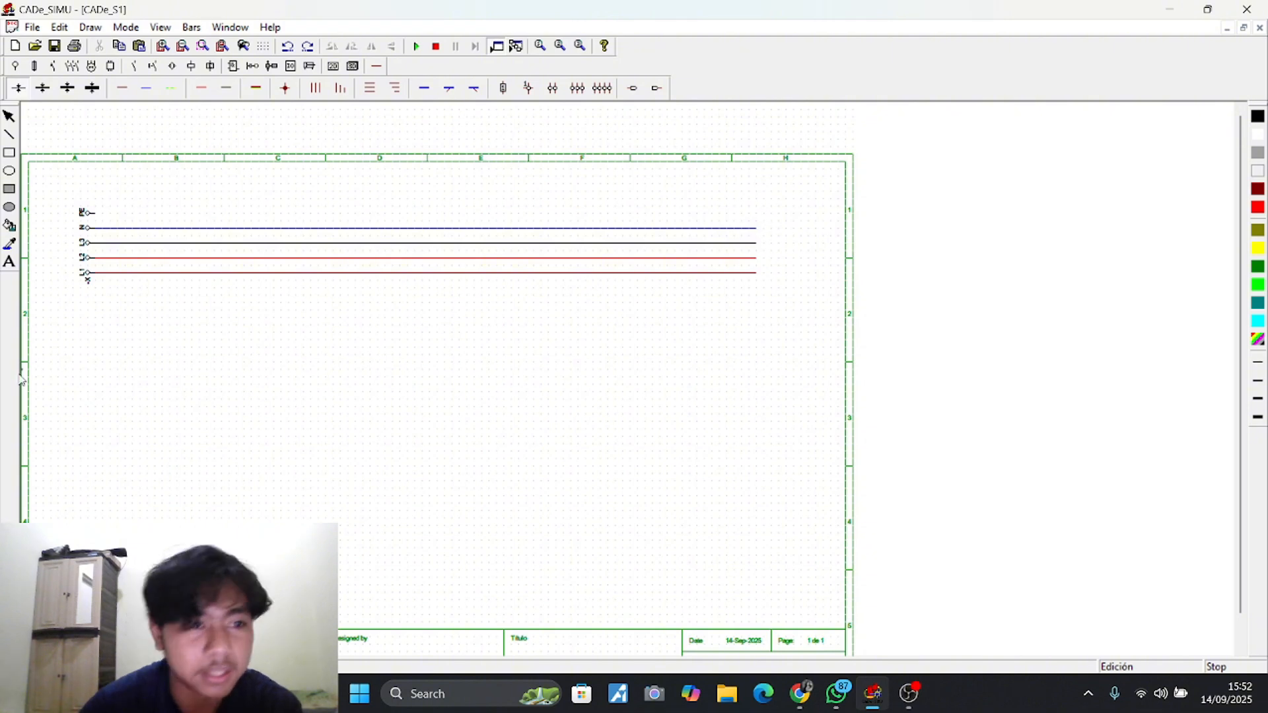
pyautogui.click(171, 88)
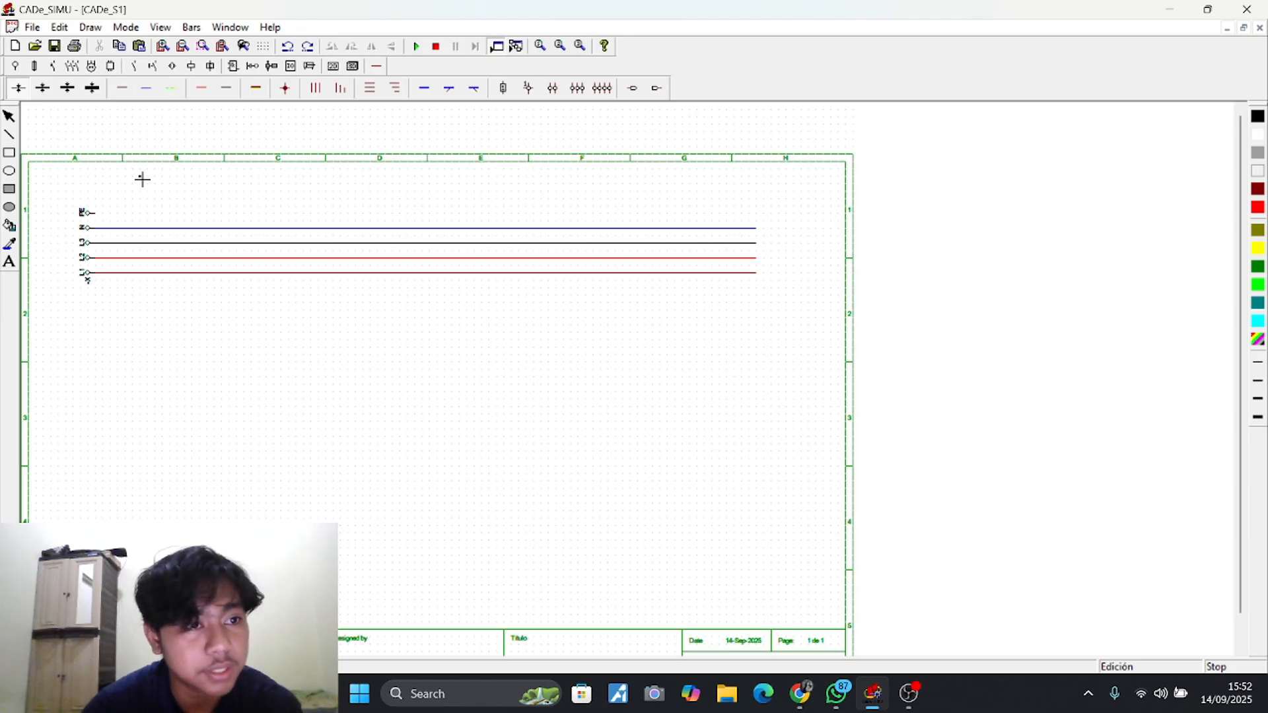
pyautogui.click(97, 214)
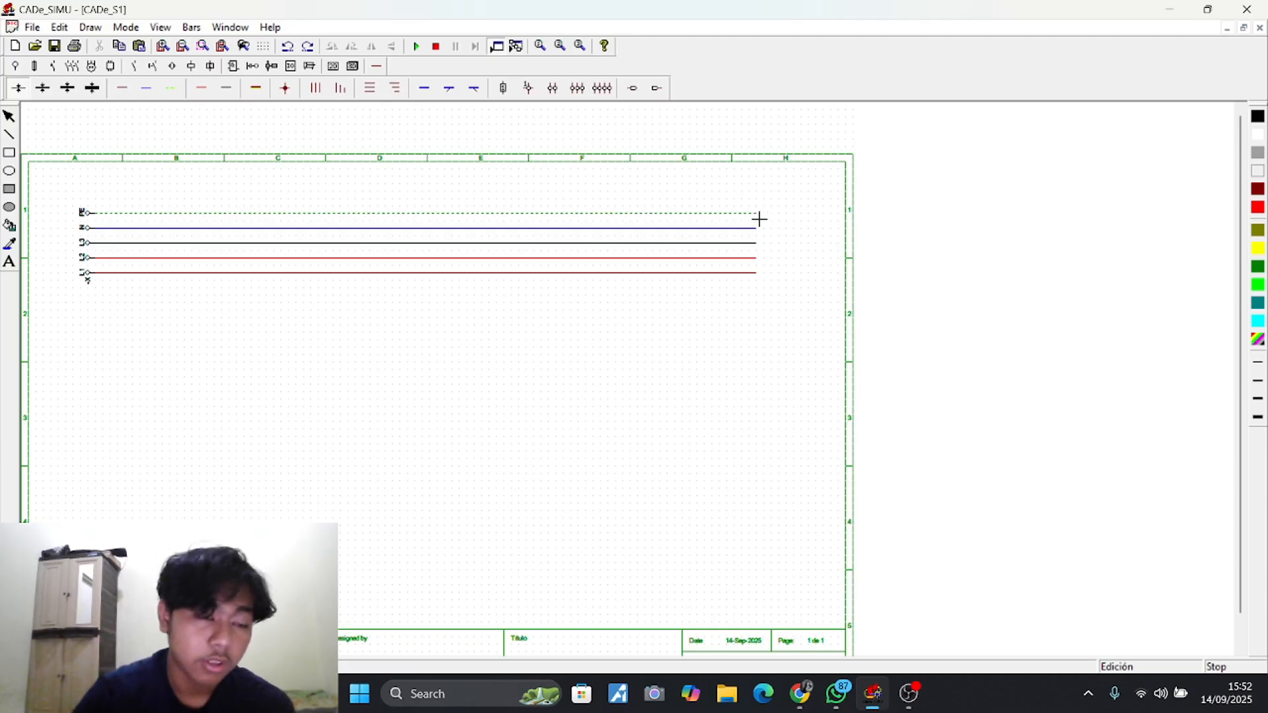
pyautogui.click(759, 216)
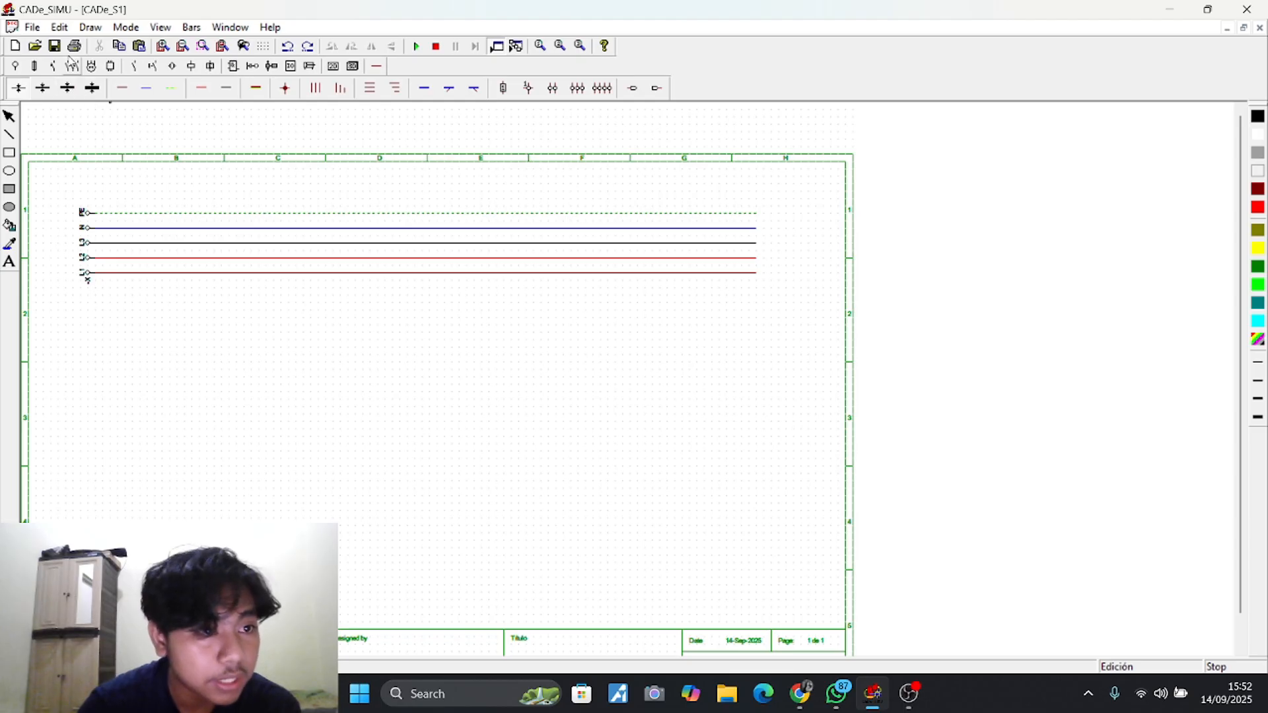
# Place a three-pole manually operated motor protection breaker in column B, row 2, just below the supply wires
pyautogui.click(91, 66)
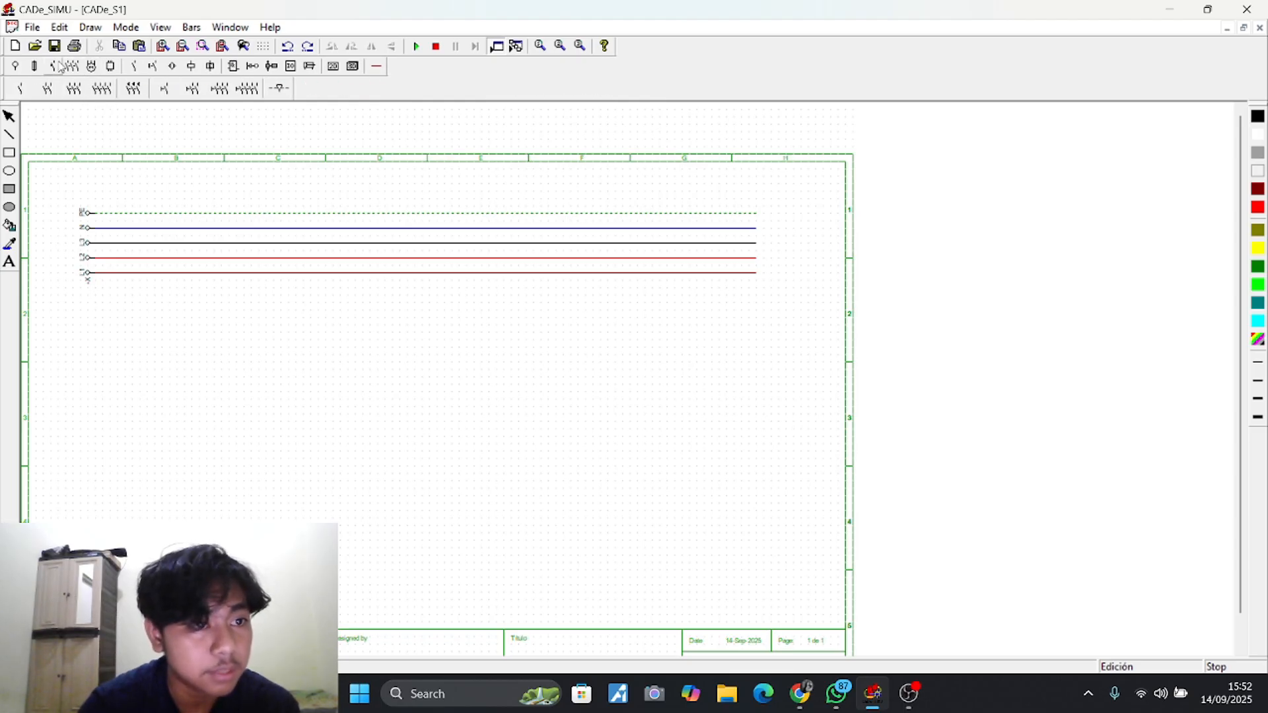
pyautogui.click(377, 67)
pyautogui.click(91, 66)
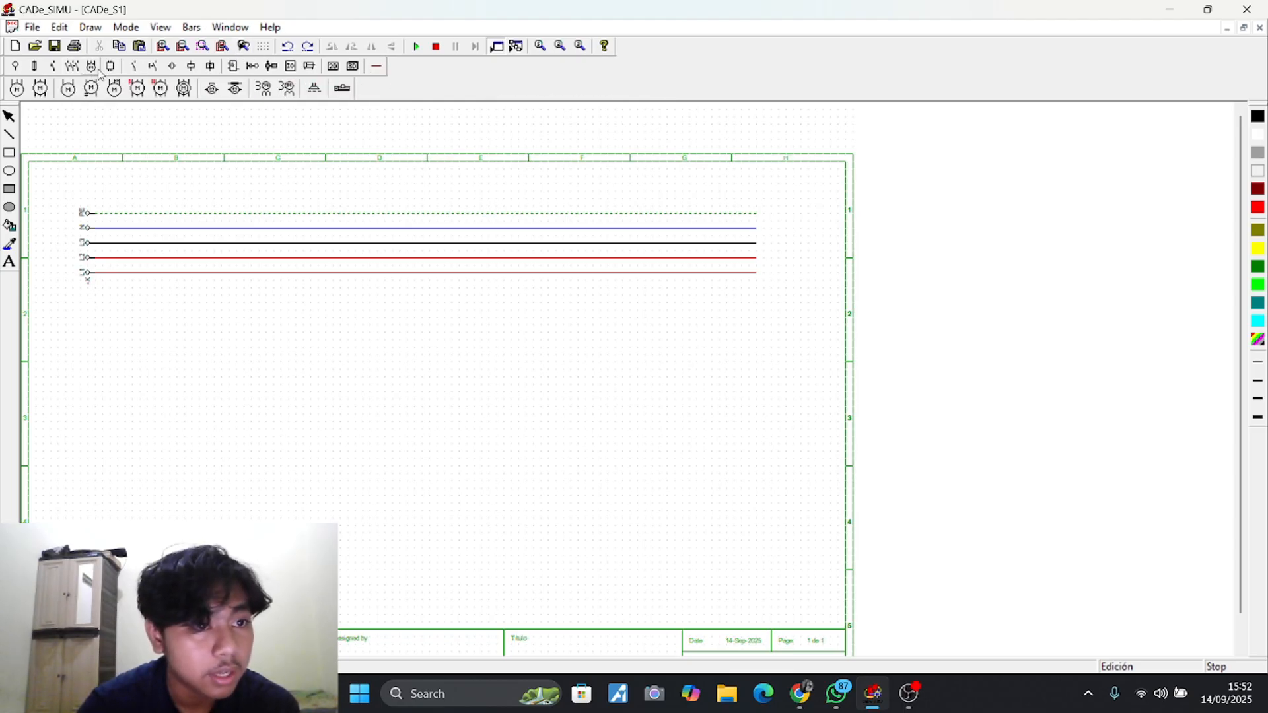
pyautogui.click(111, 66)
pyautogui.click(72, 66)
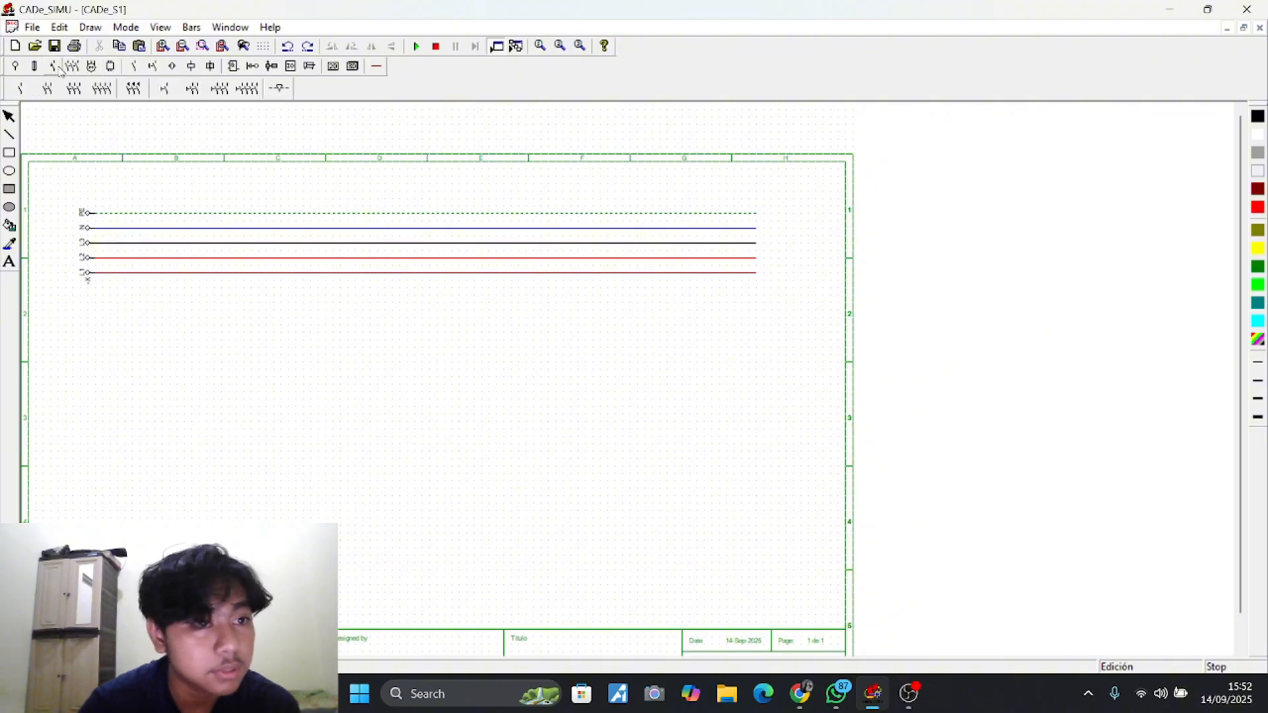
pyautogui.click(54, 67)
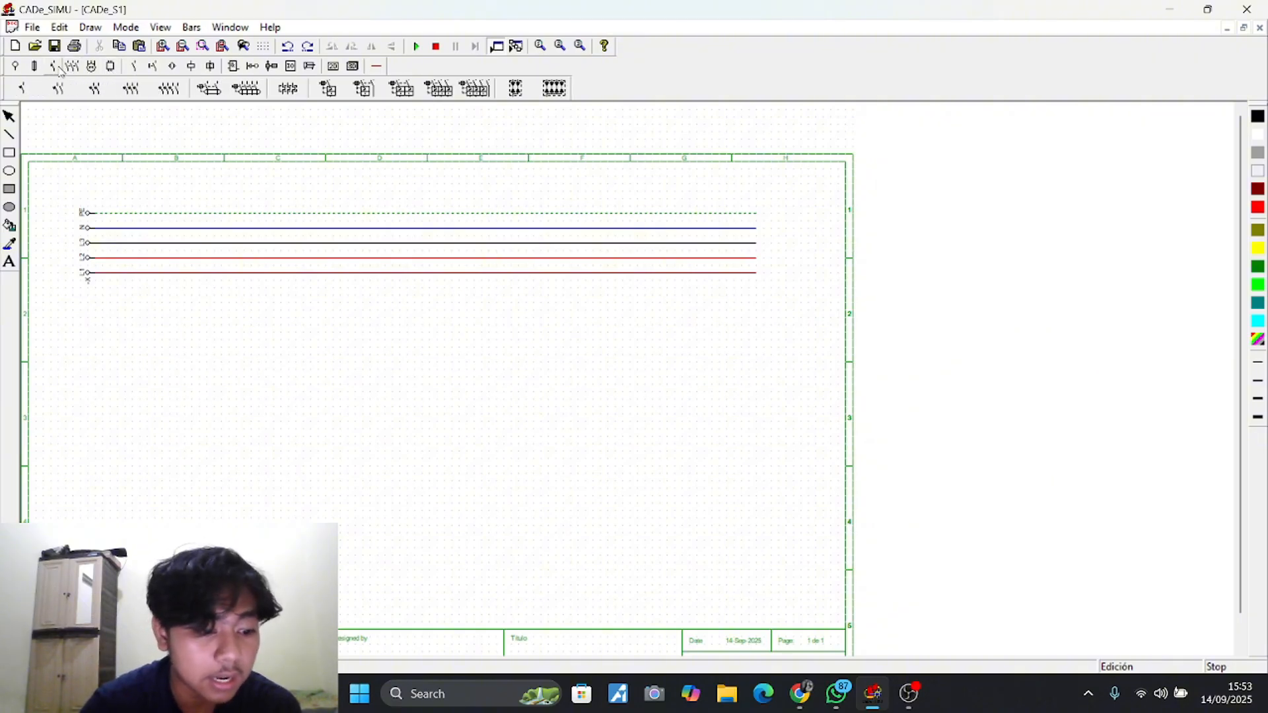
pyautogui.click(439, 90)
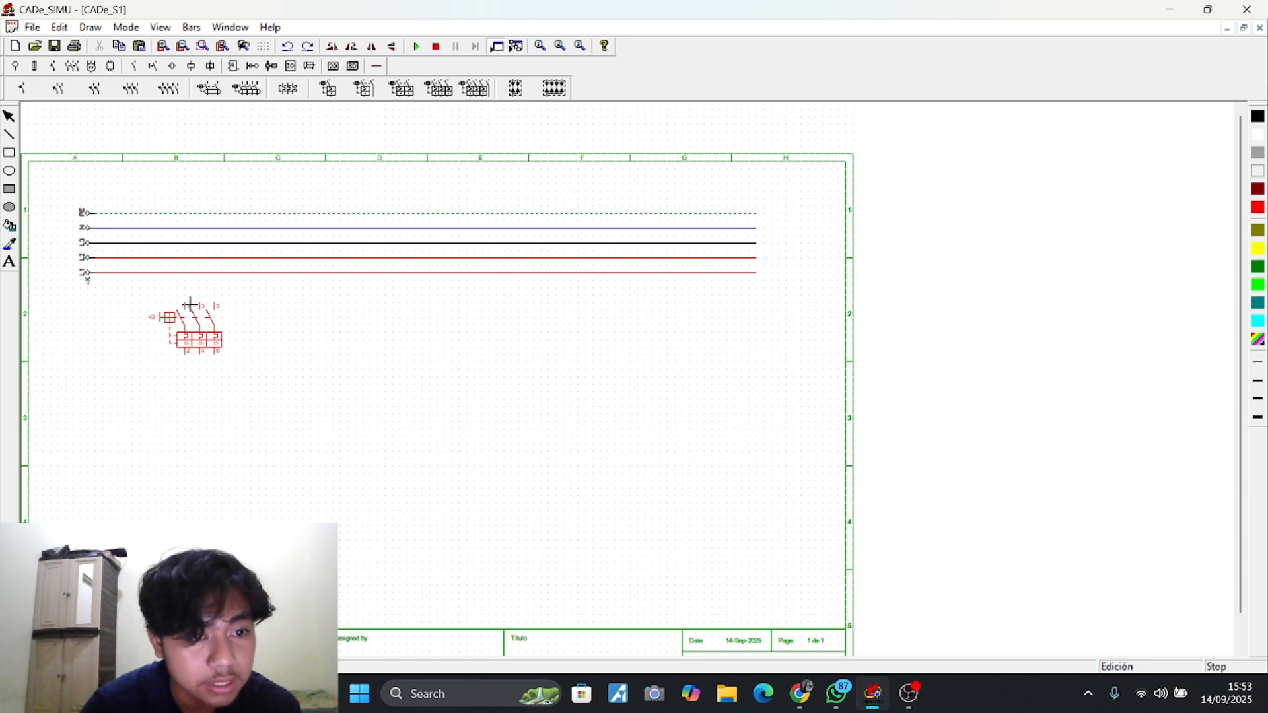
pyautogui.click(189, 298)
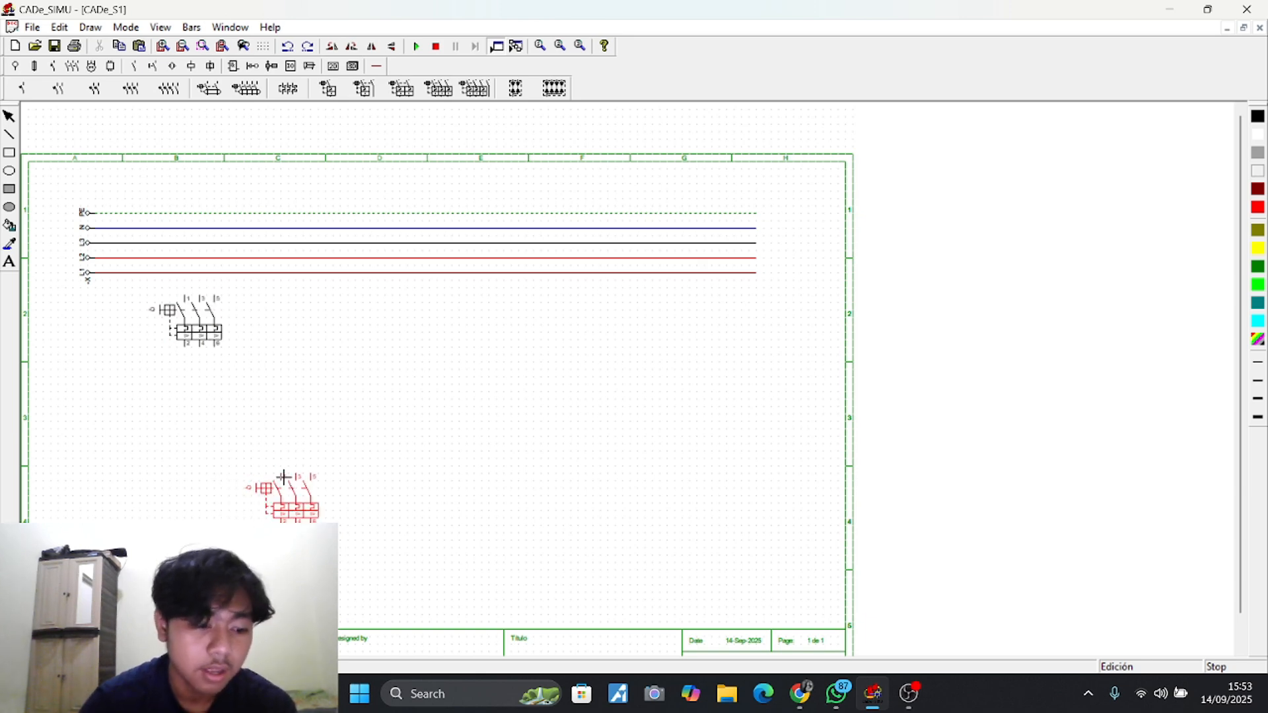
# Place a three-pole circuit breaker below the motor protection breaker and a three-pole thermal overload relay beneath it, aligned in column B
pyautogui.click(131, 89)
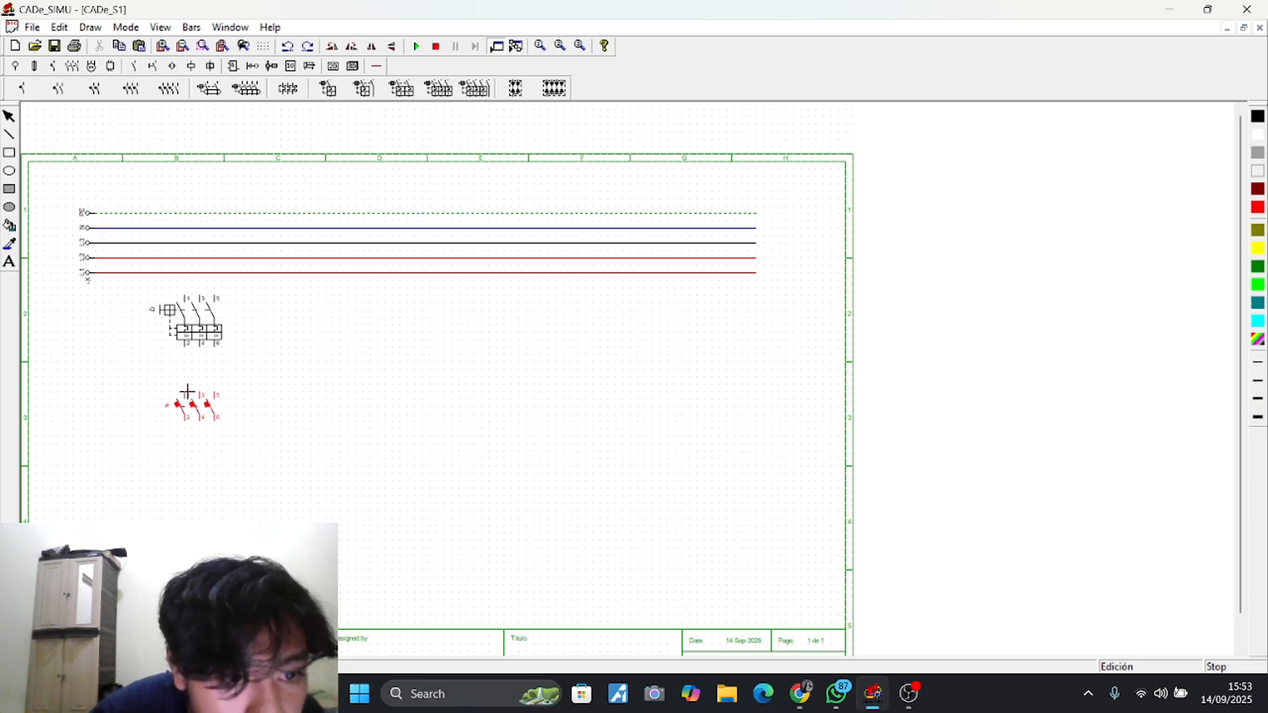
pyautogui.click(187, 394)
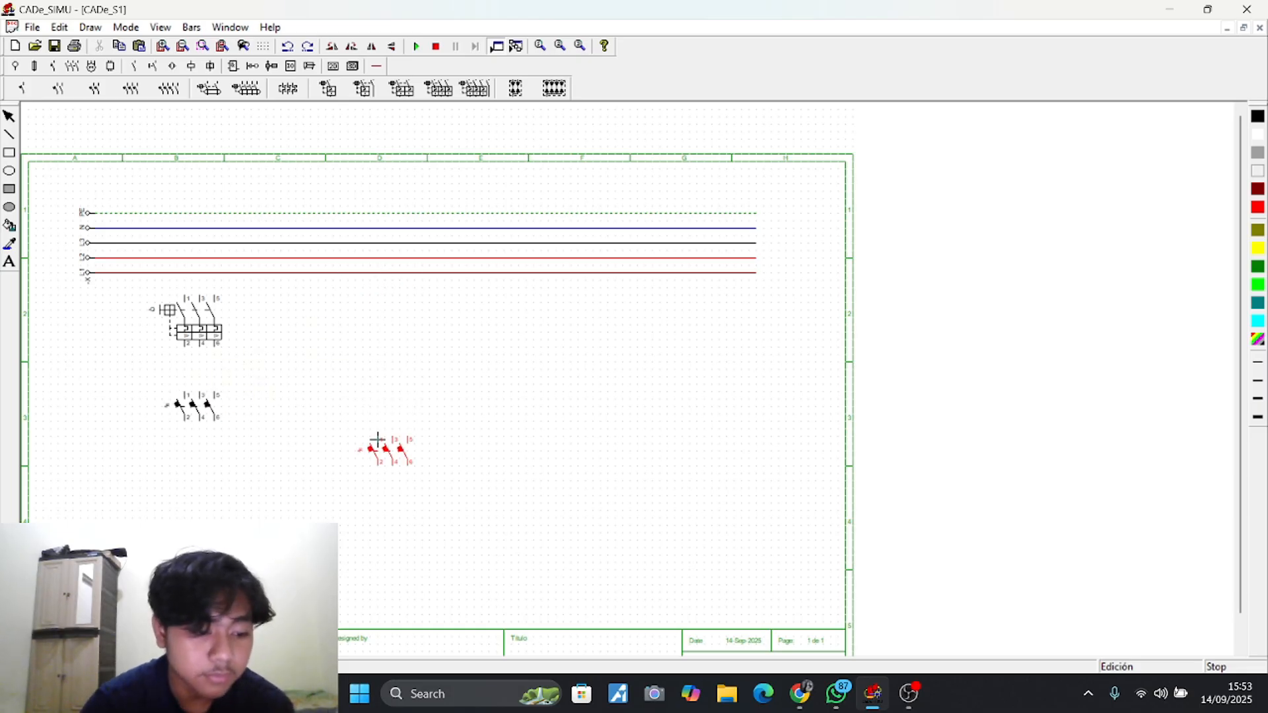
pyautogui.click(291, 90)
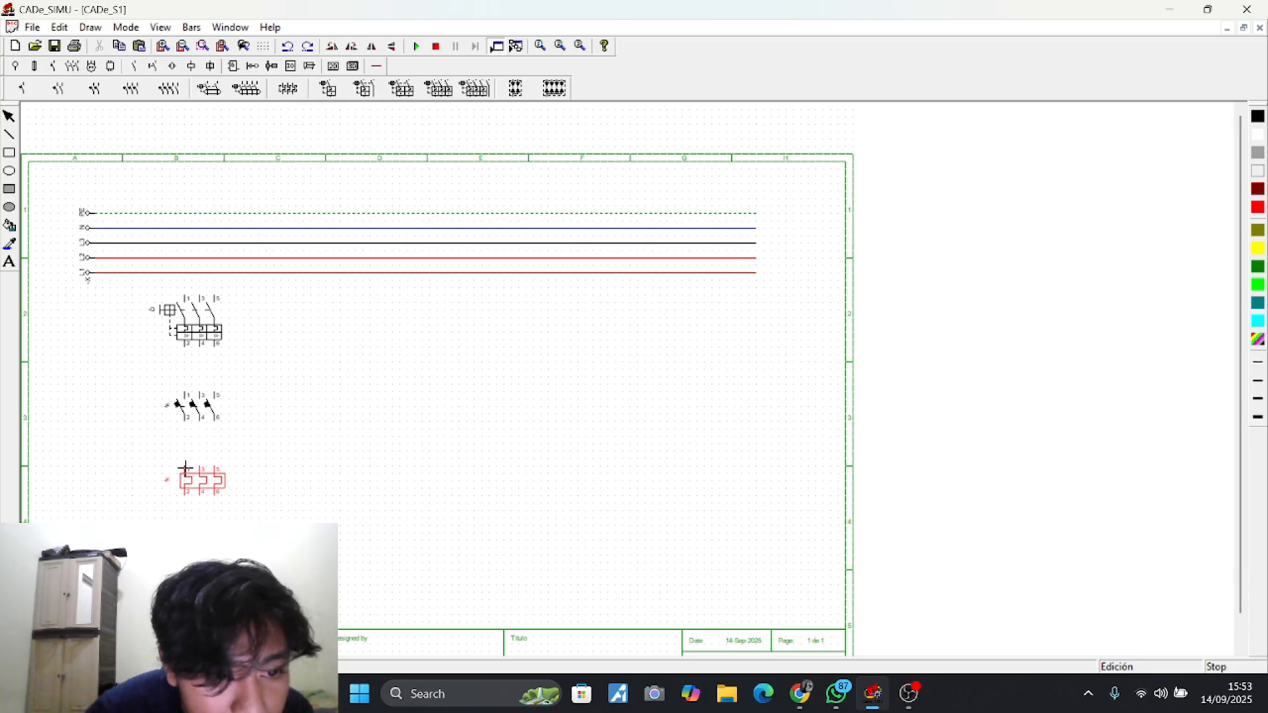
pyautogui.click(185, 467)
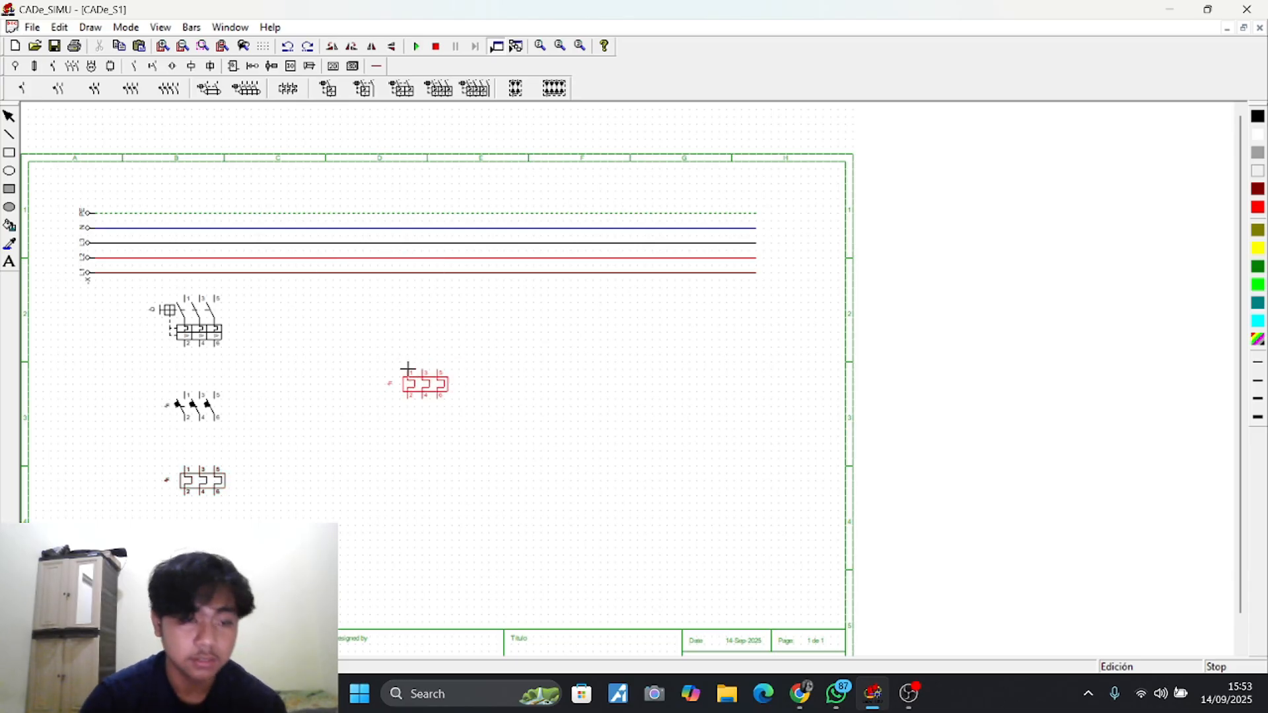
# Place a three-phase motor with an earth terminal below the thermal overload relay, aligned with its poles in column B
pyautogui.click(15, 66)
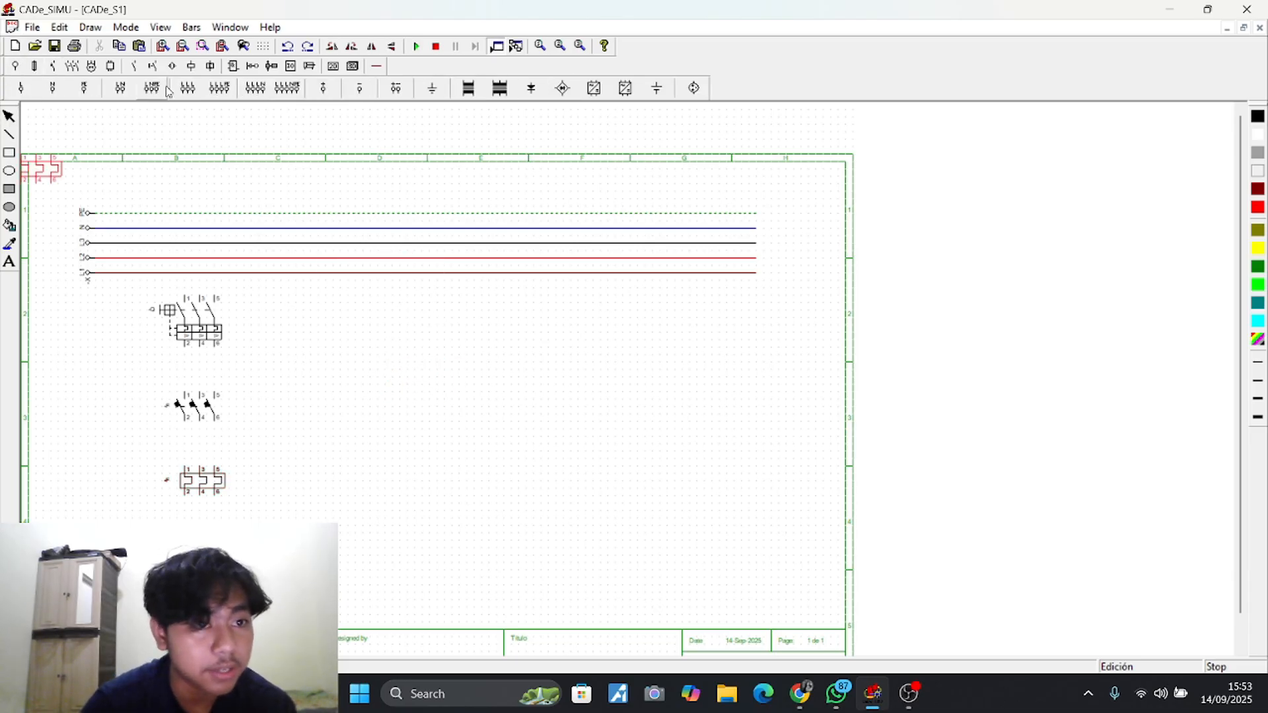
pyautogui.click(91, 66)
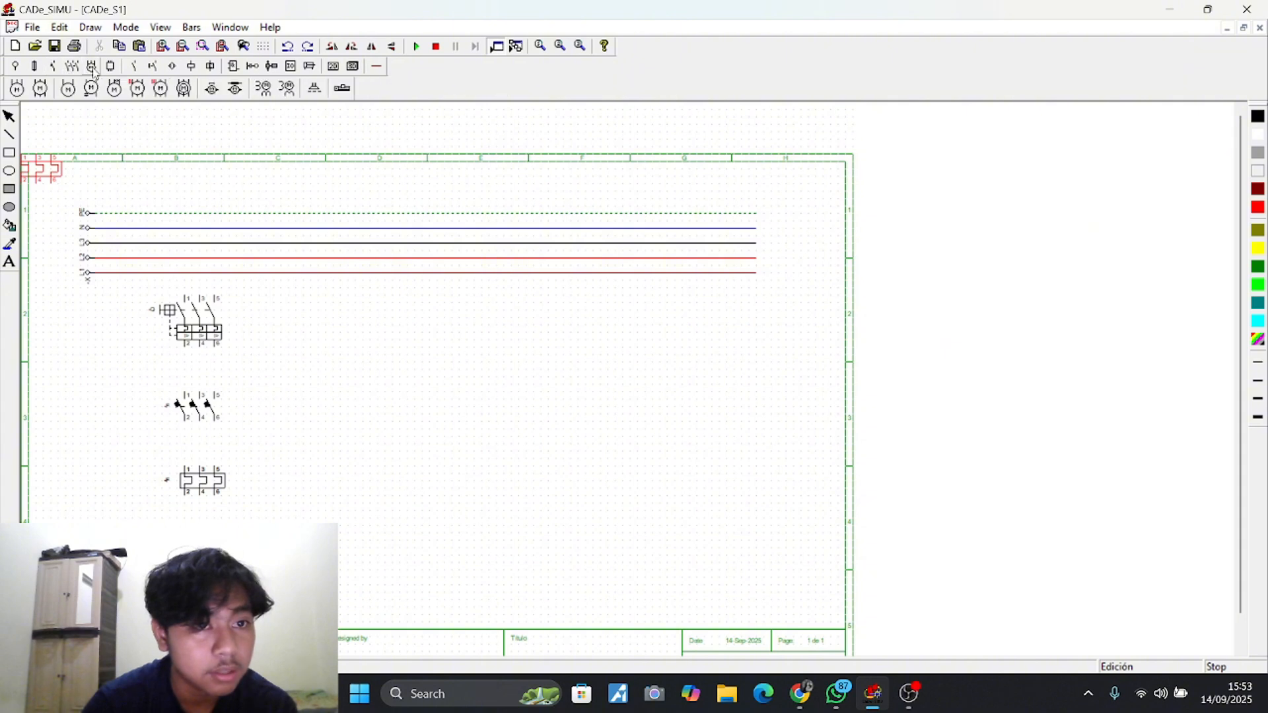
pyautogui.click(17, 88)
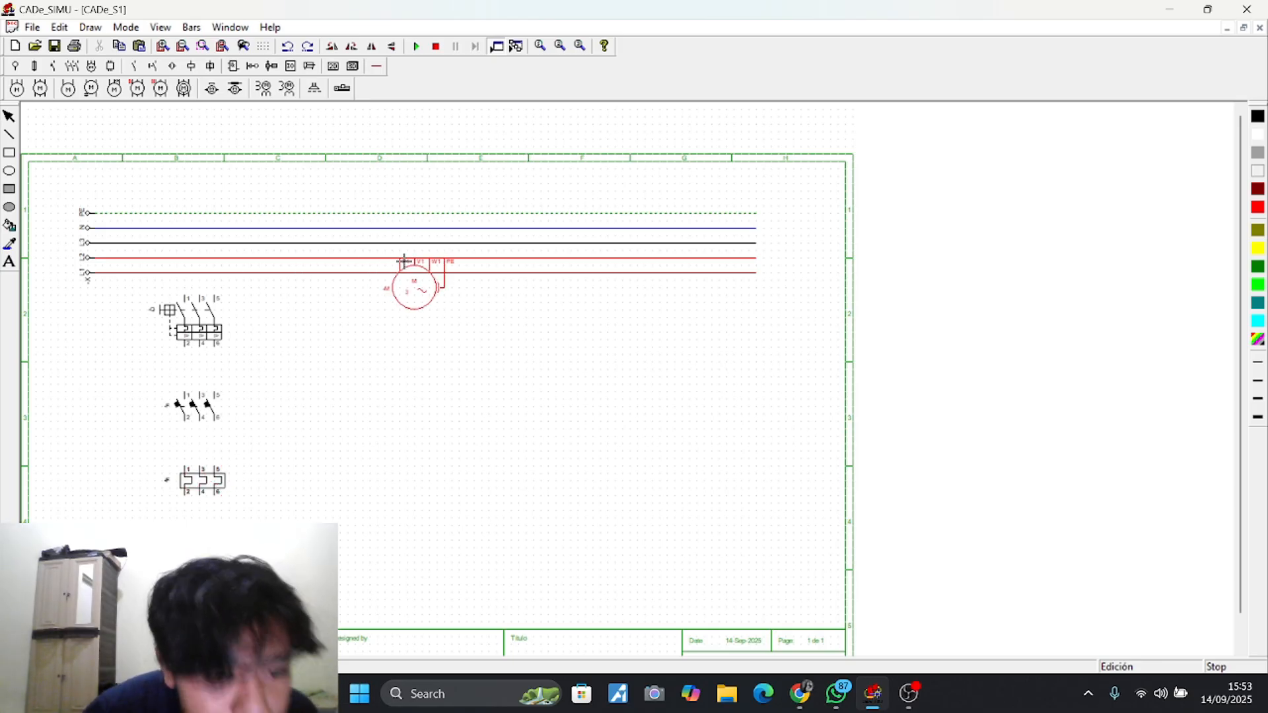
pyautogui.rightClick(399, 388)
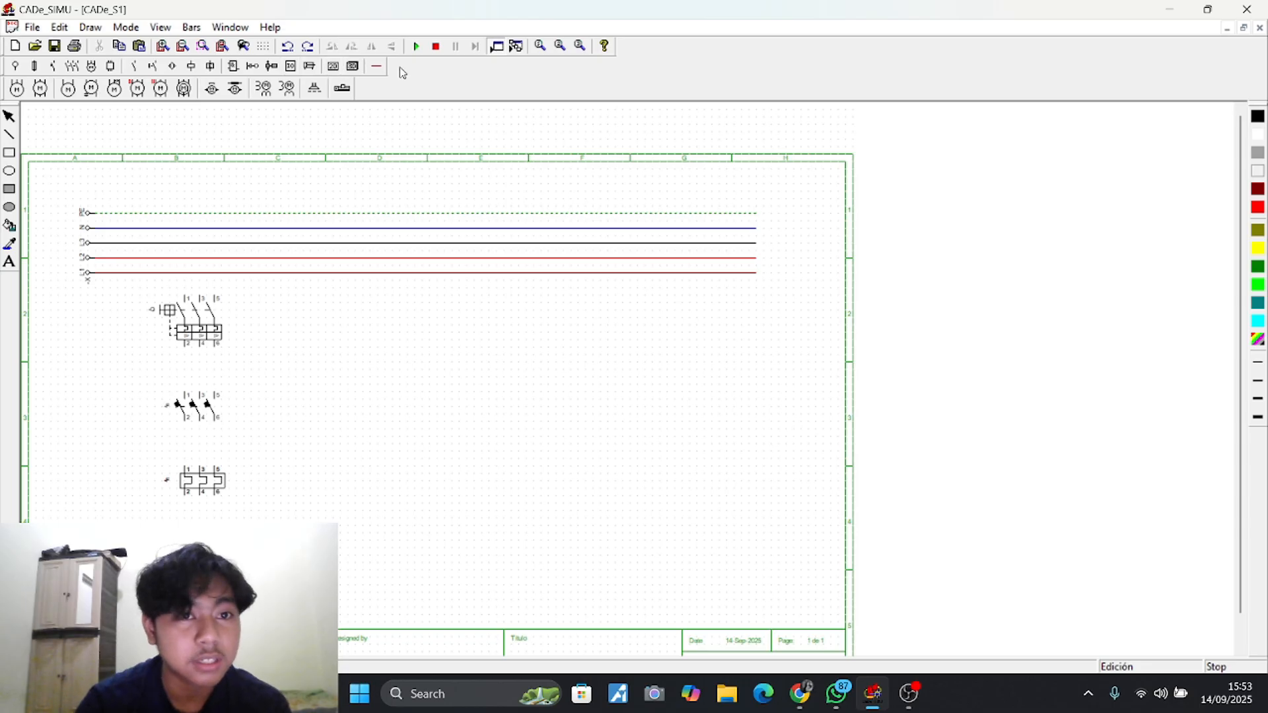
# Wire the first pole from the L1 line through both breakers and the thermal overload relay down to the motor
pyautogui.click(379, 67)
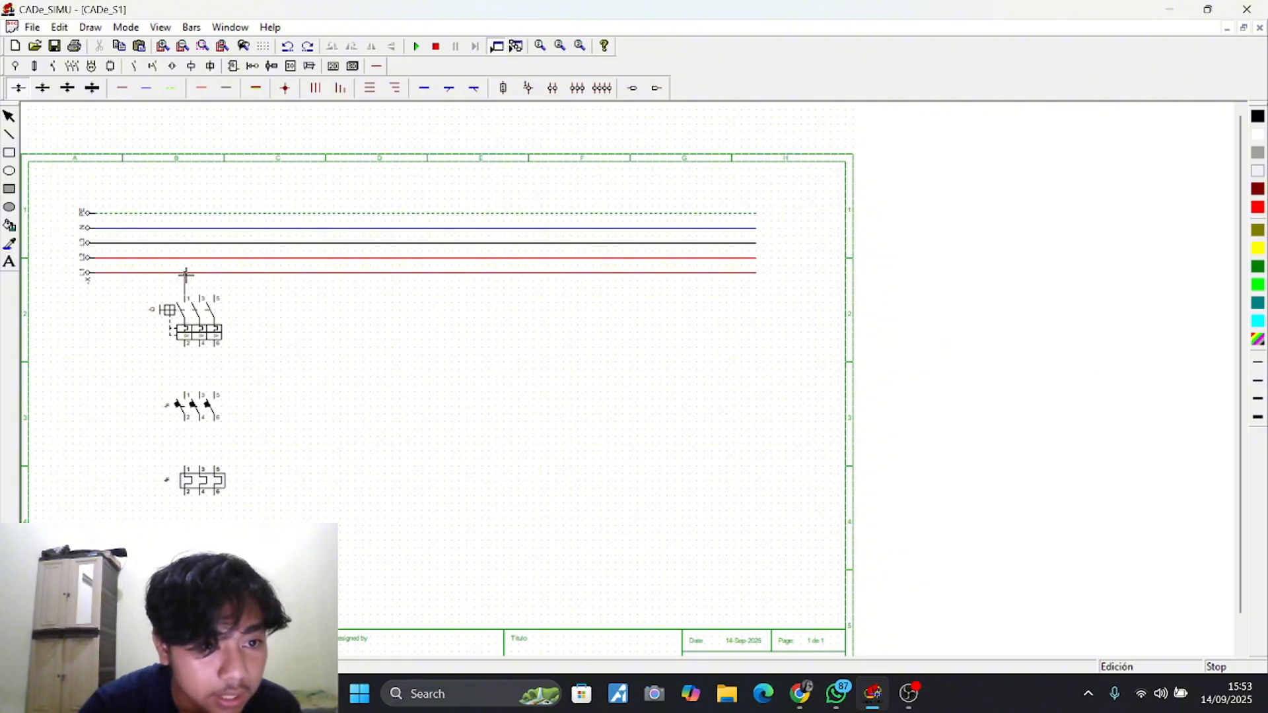
pyautogui.click(186, 392)
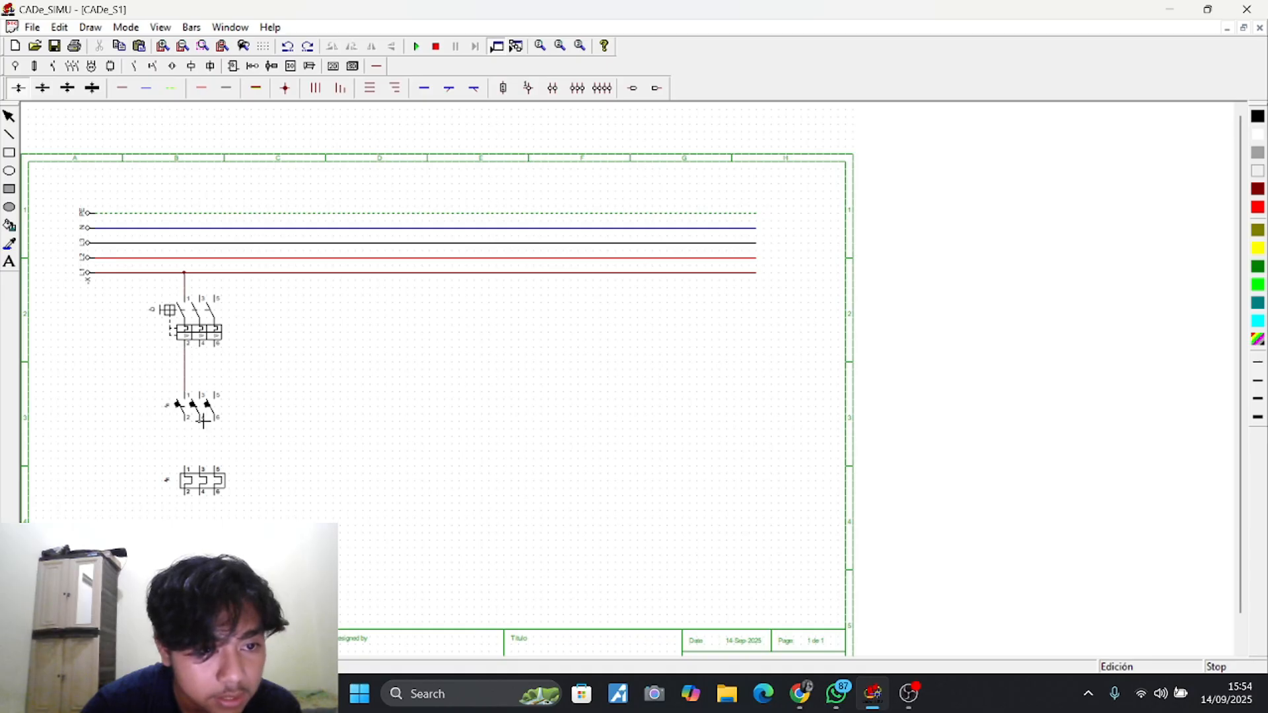
pyautogui.click(185, 466)
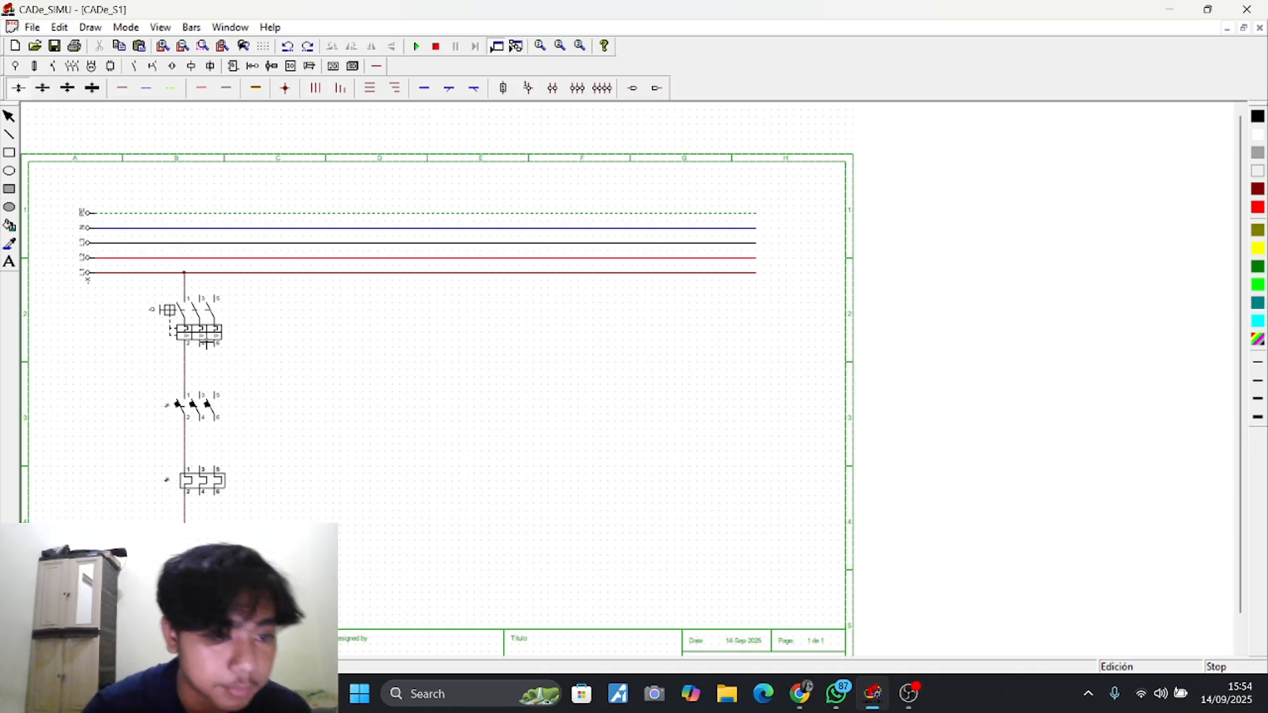
# Wire the second pole in red from the L2 line through both breakers and the thermal overload relay down to the motor
pyautogui.click(200, 89)
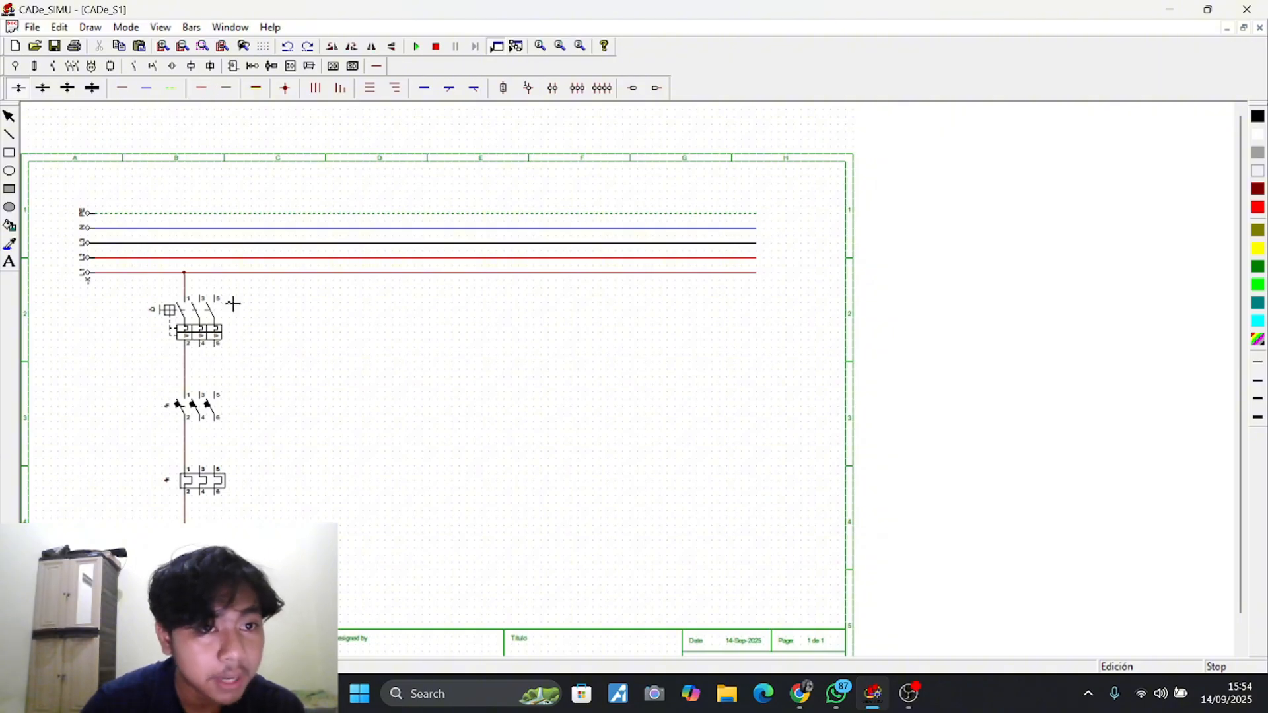
pyautogui.click(201, 297)
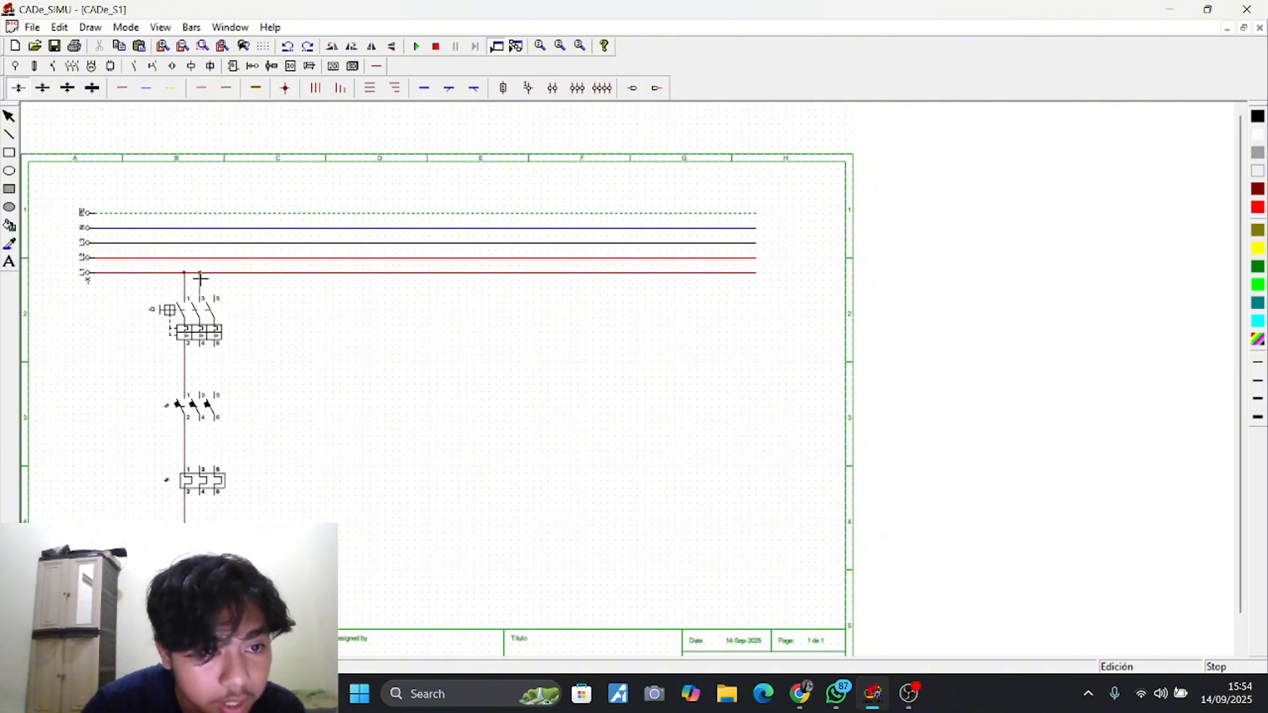
pyautogui.click(199, 258)
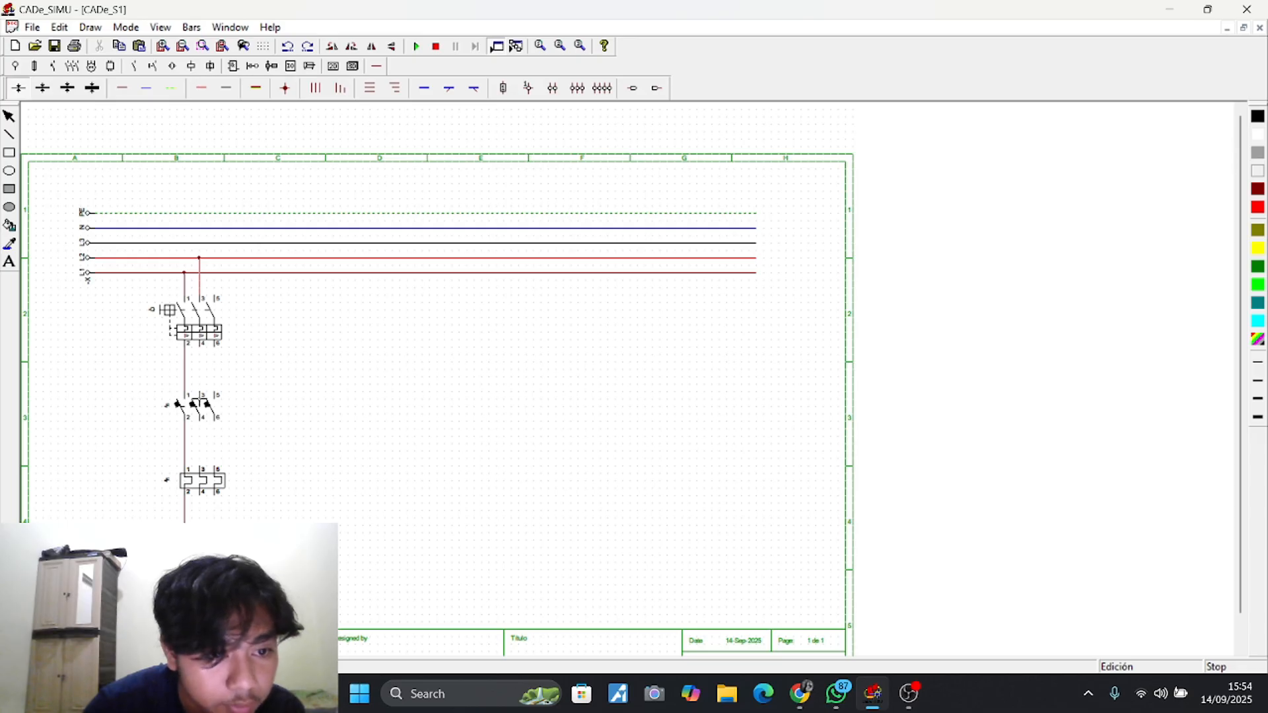
pyautogui.click(199, 393)
pyautogui.click(200, 344)
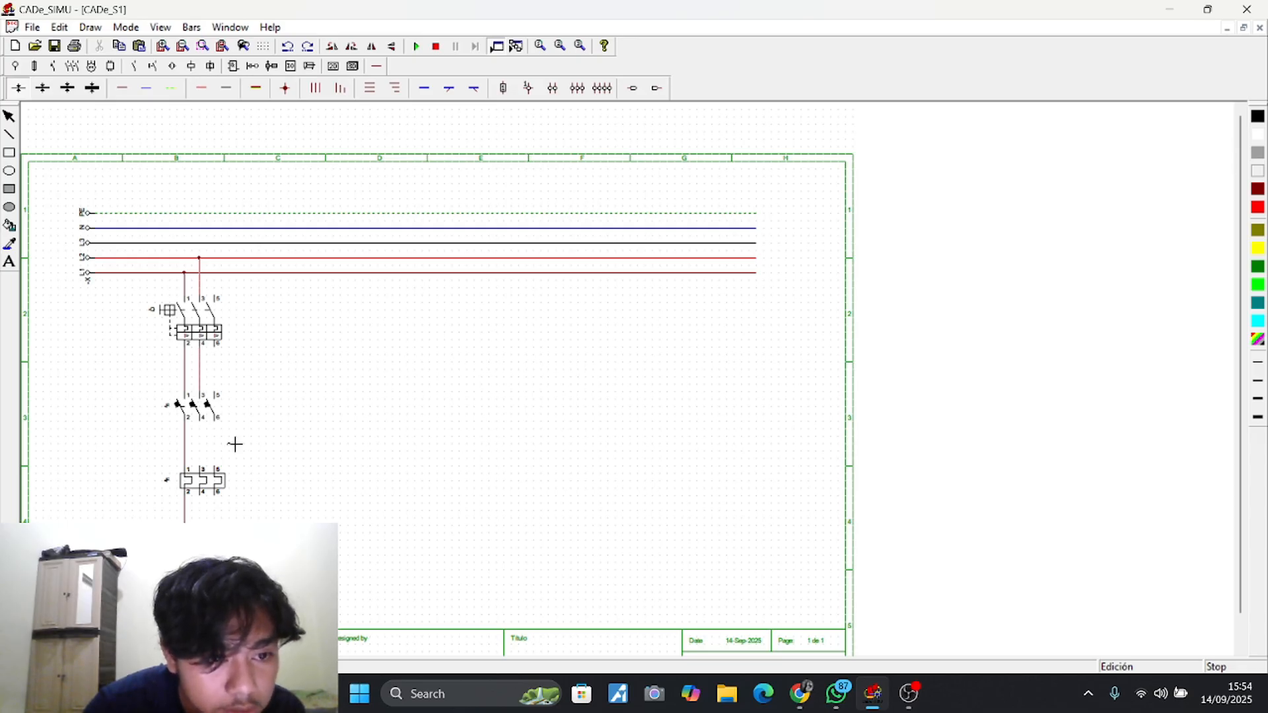
pyautogui.click(201, 468)
pyautogui.click(199, 422)
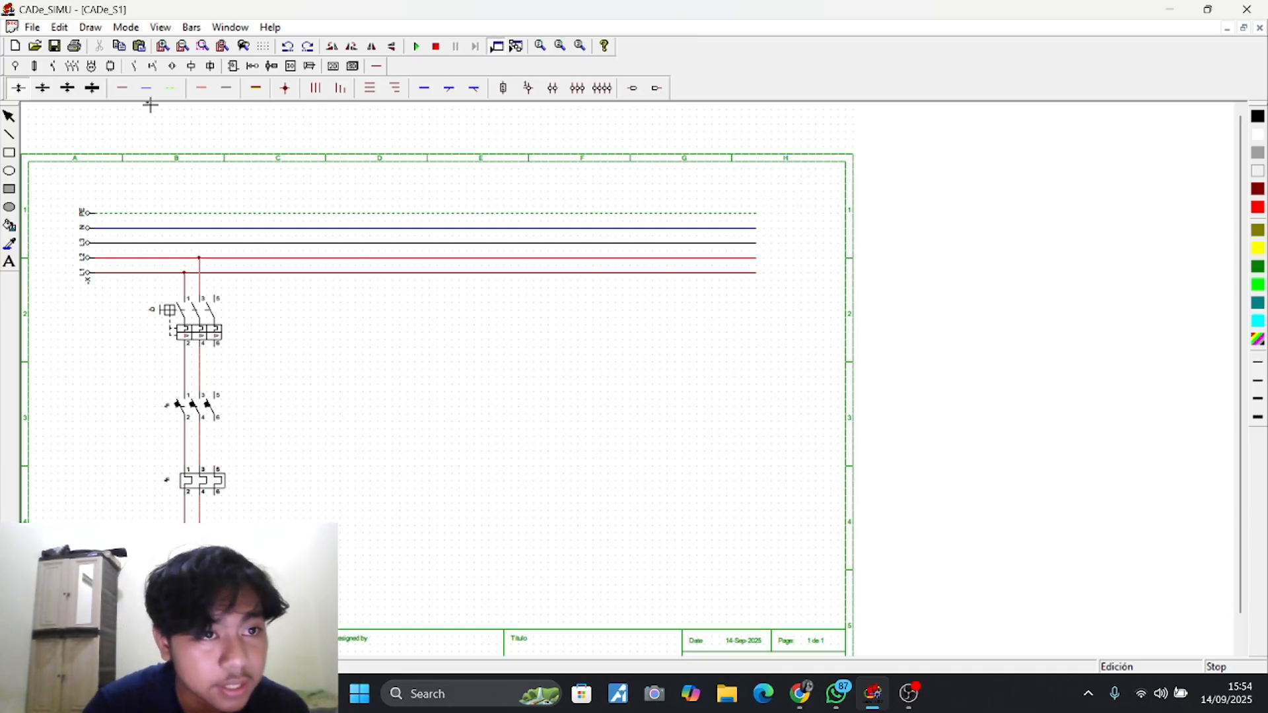
# Wire the third pole in black from the L3 line through both breakers and the thermal overload relay down to the motor
pyautogui.click(216, 298)
pyautogui.click(215, 243)
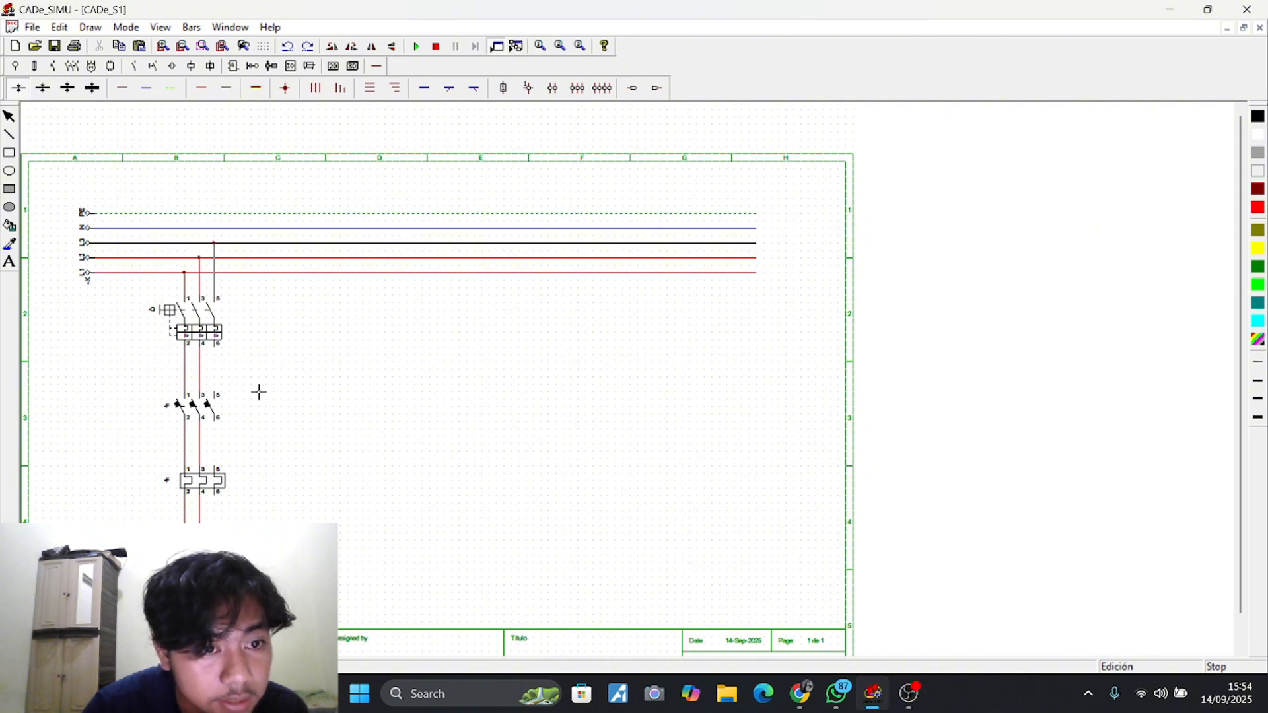
pyautogui.click(216, 396)
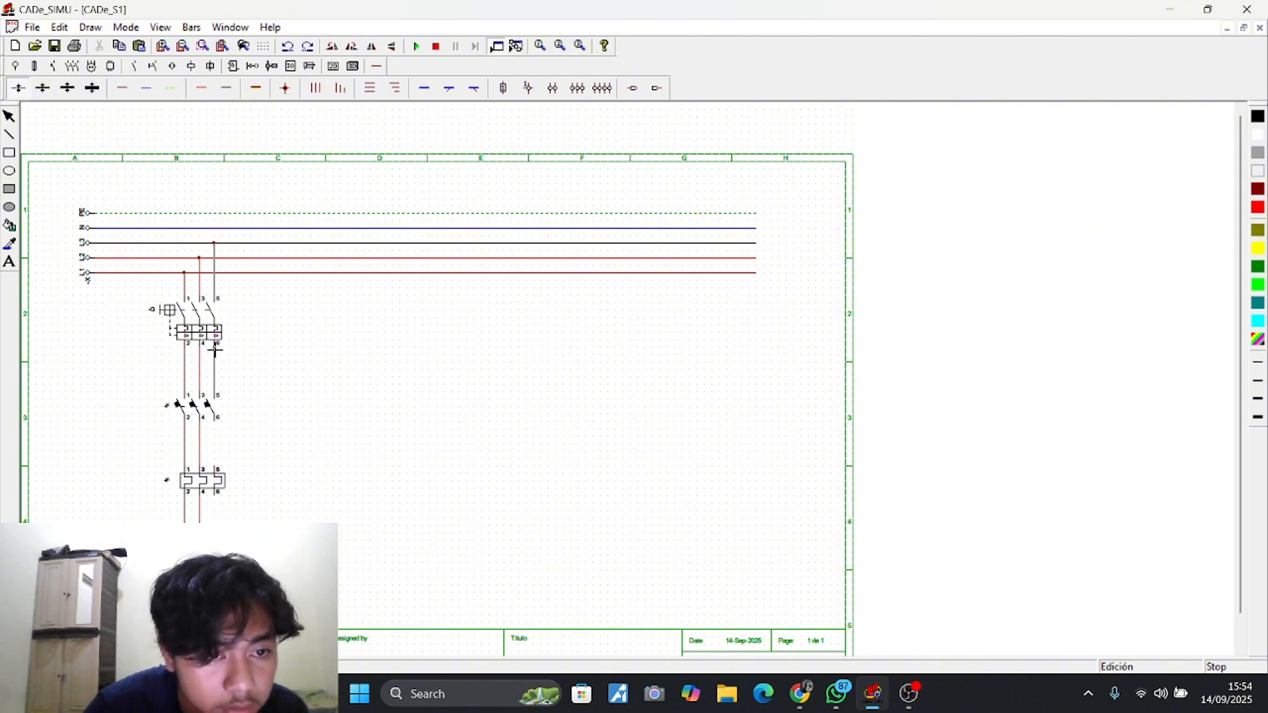
pyautogui.click(215, 350)
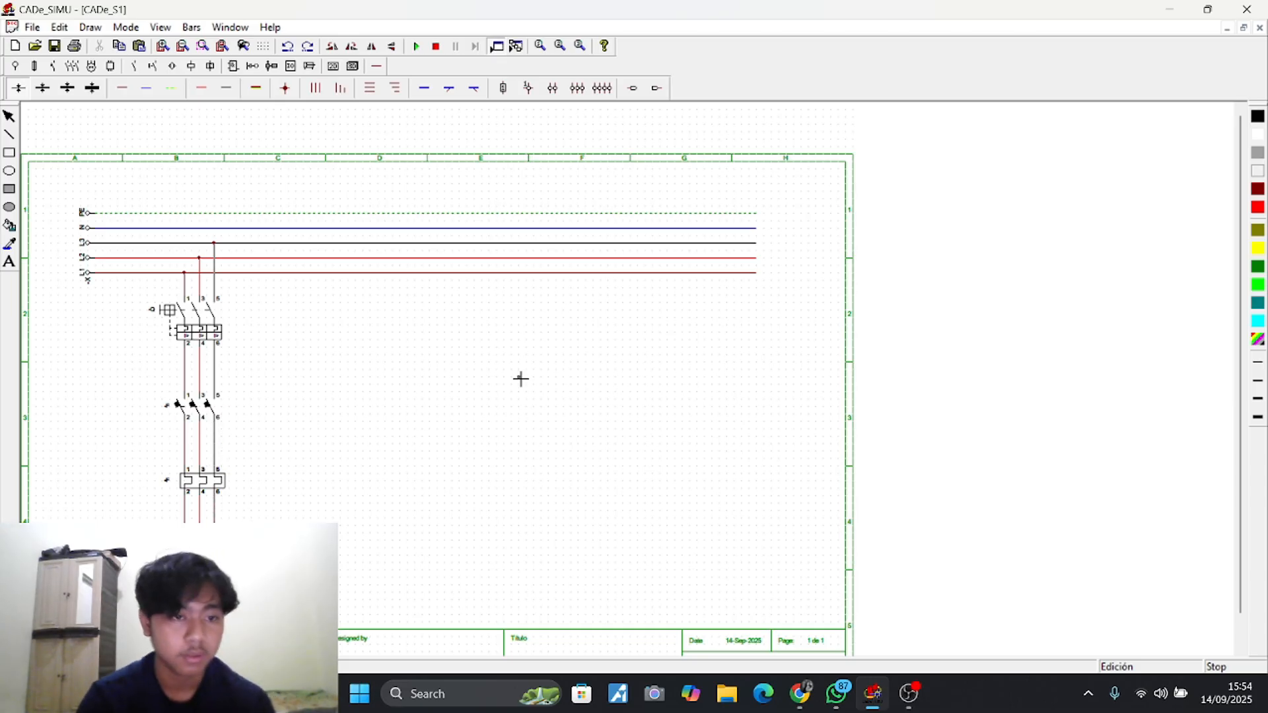
# Draw a dashed green earth wire from the motor's PE terminal straight up to the PE line
pyautogui.click(178, 90)
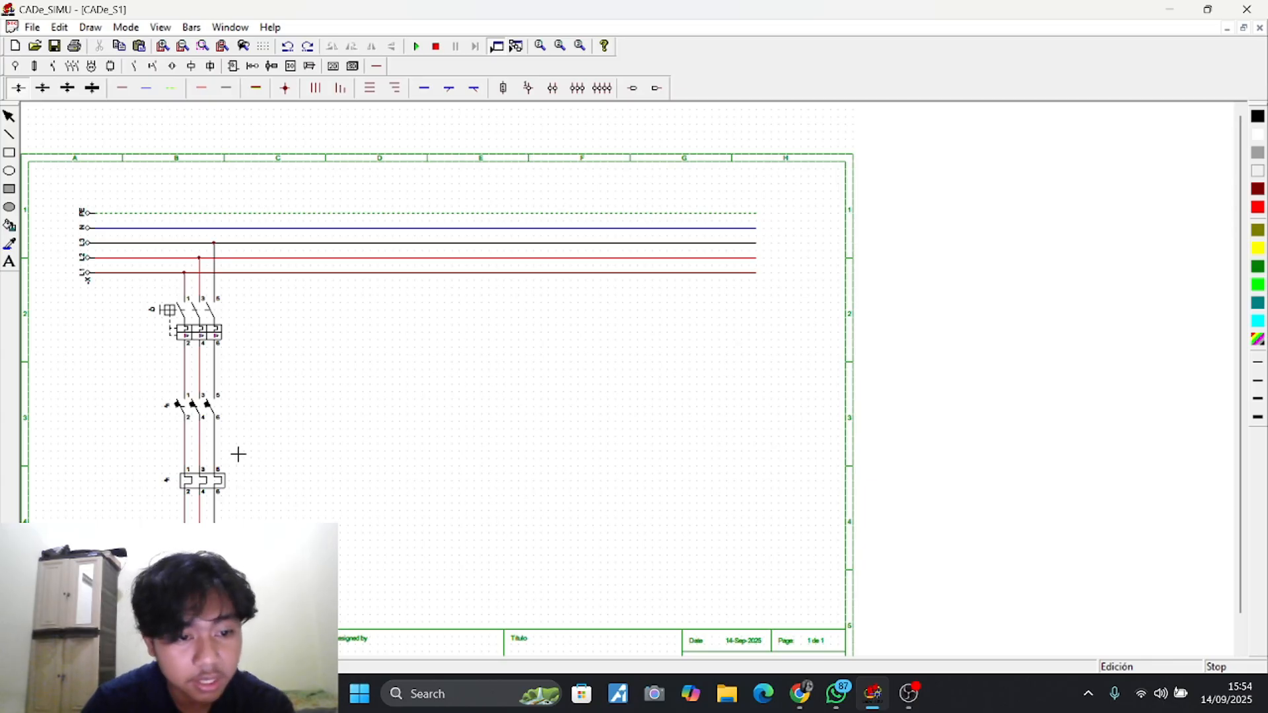
pyautogui.click(446, 532)
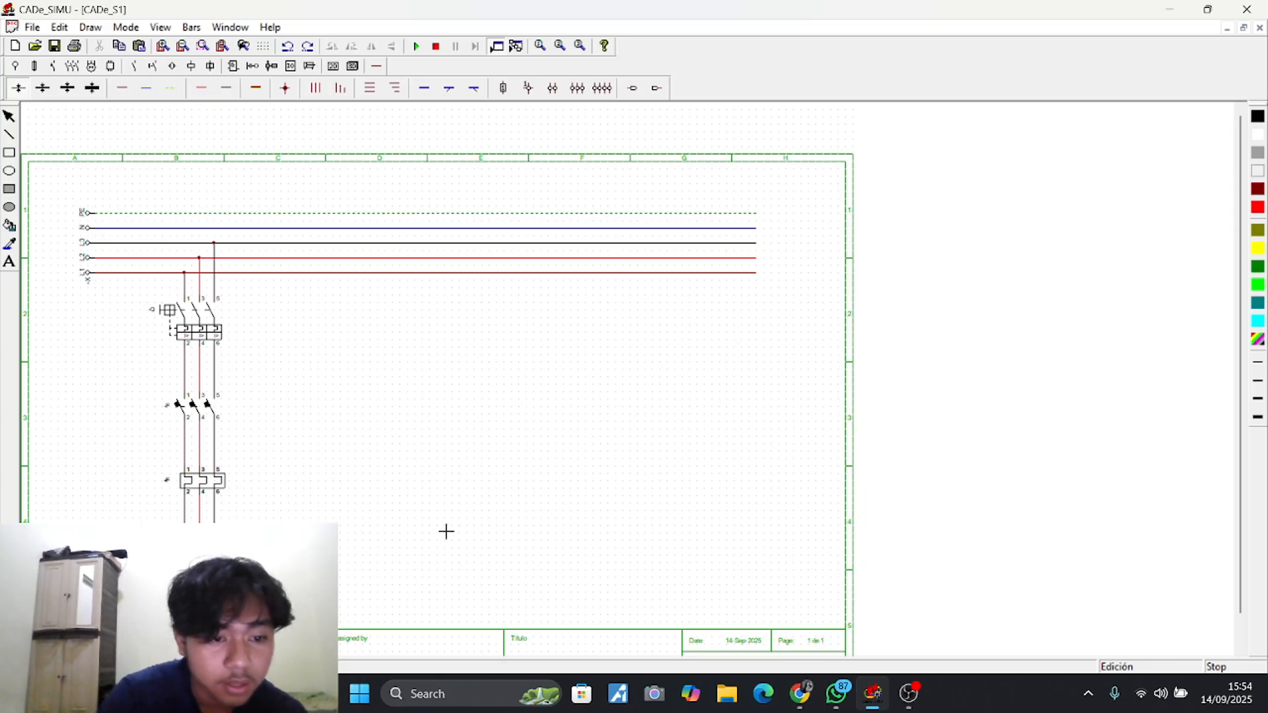
pyautogui.click(170, 91)
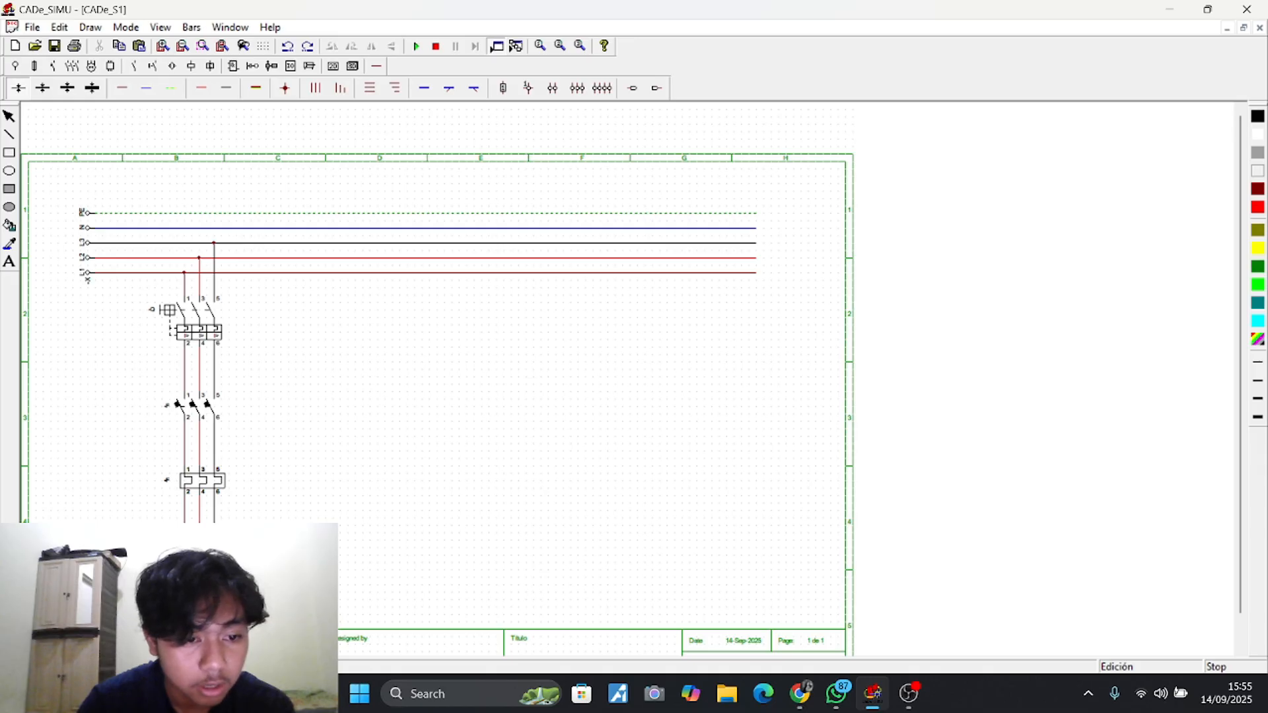
pyautogui.moveTo(232, 496); pyautogui.dragTo(231, 214)
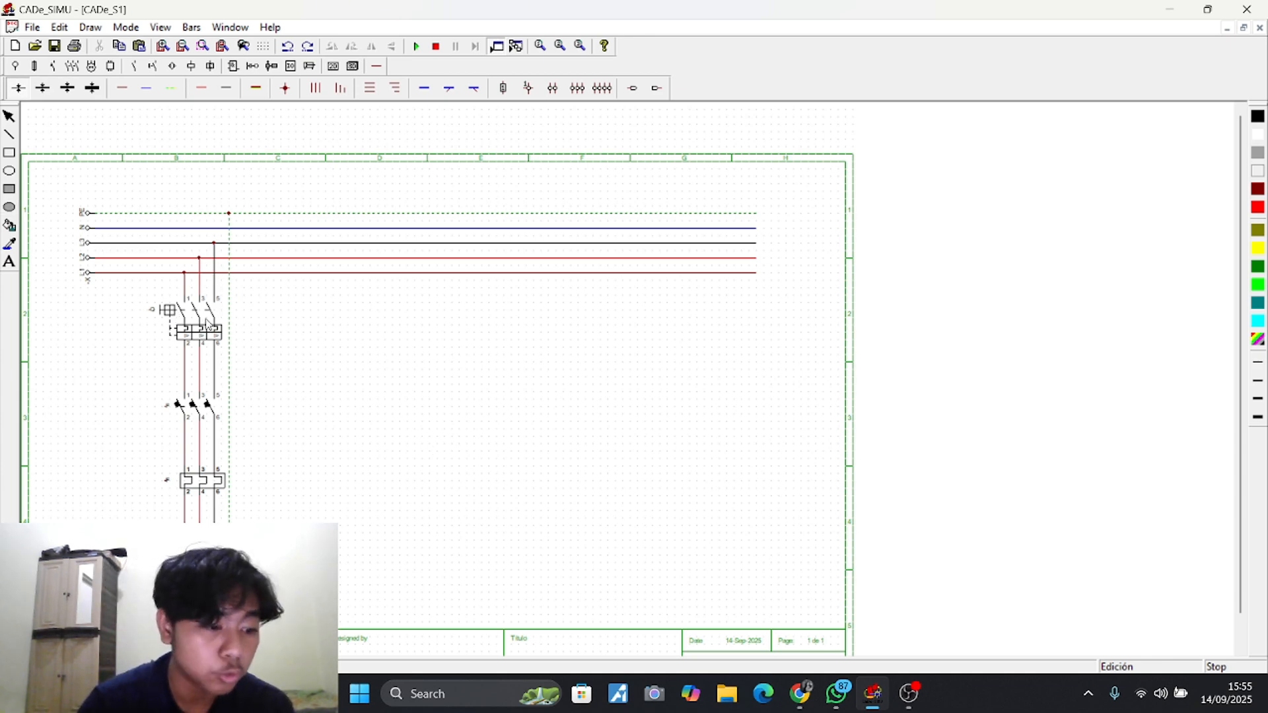
# Name the motor protection breaker MCB and the circuit breaker below it K1
pyautogui.doubleClick(161, 317)
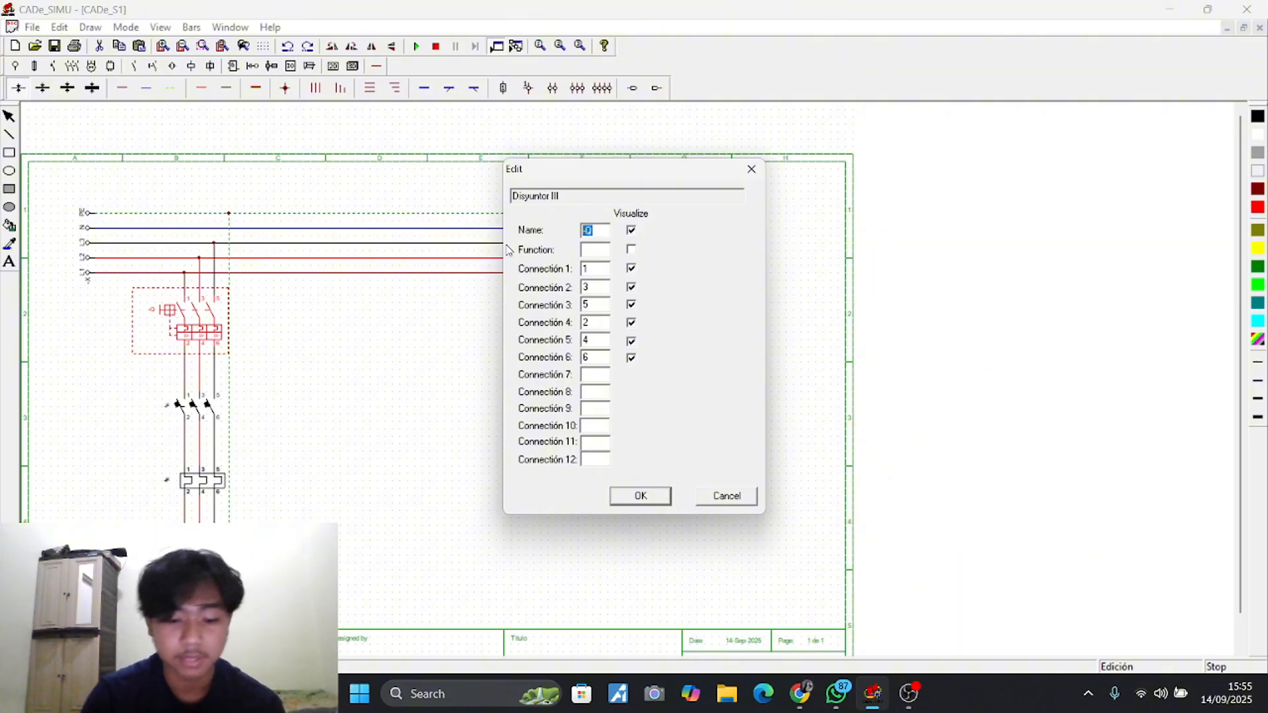
pyautogui.write('MCB')
pyautogui.press('Return')
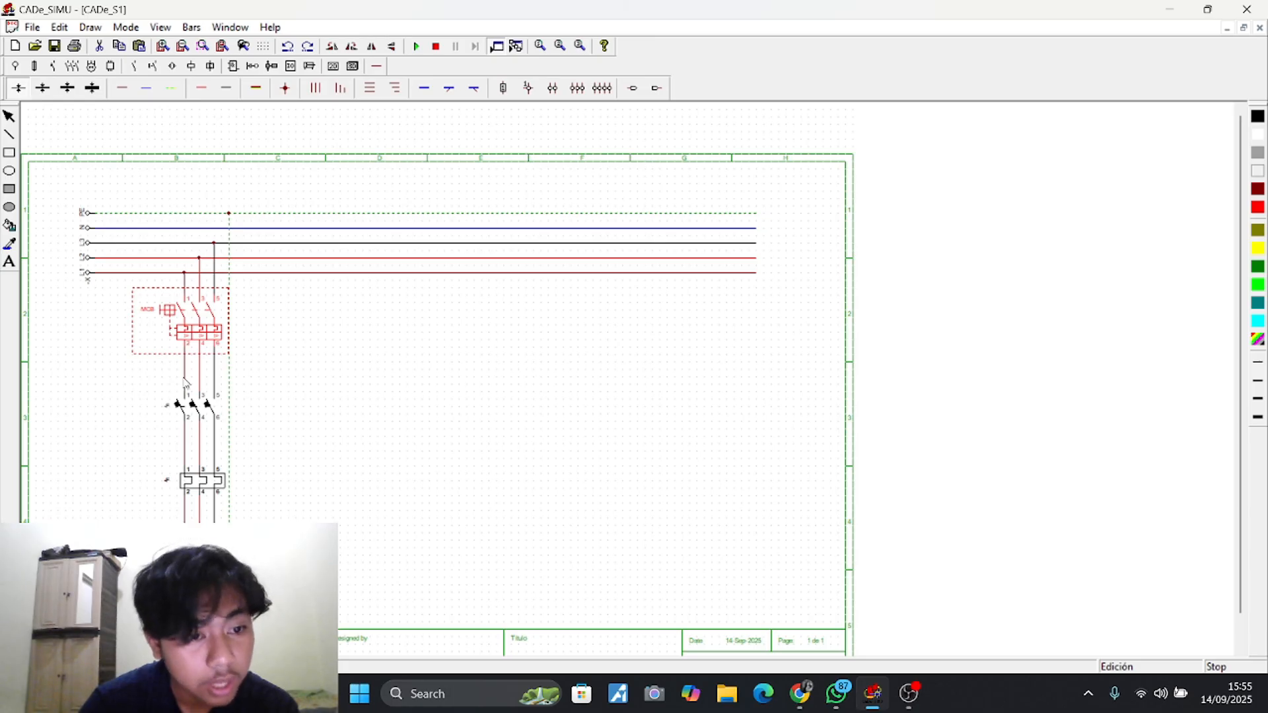
pyautogui.doubleClick(168, 409)
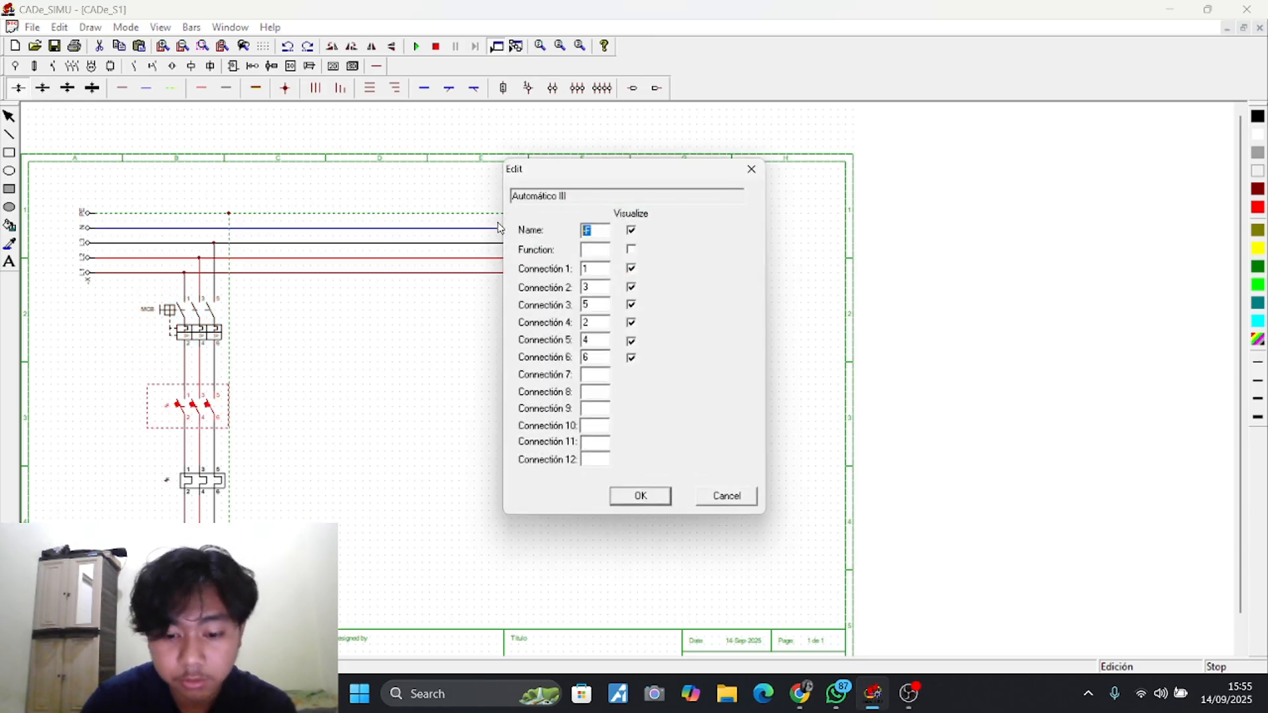
pyautogui.write('K1')
pyautogui.press('Return')
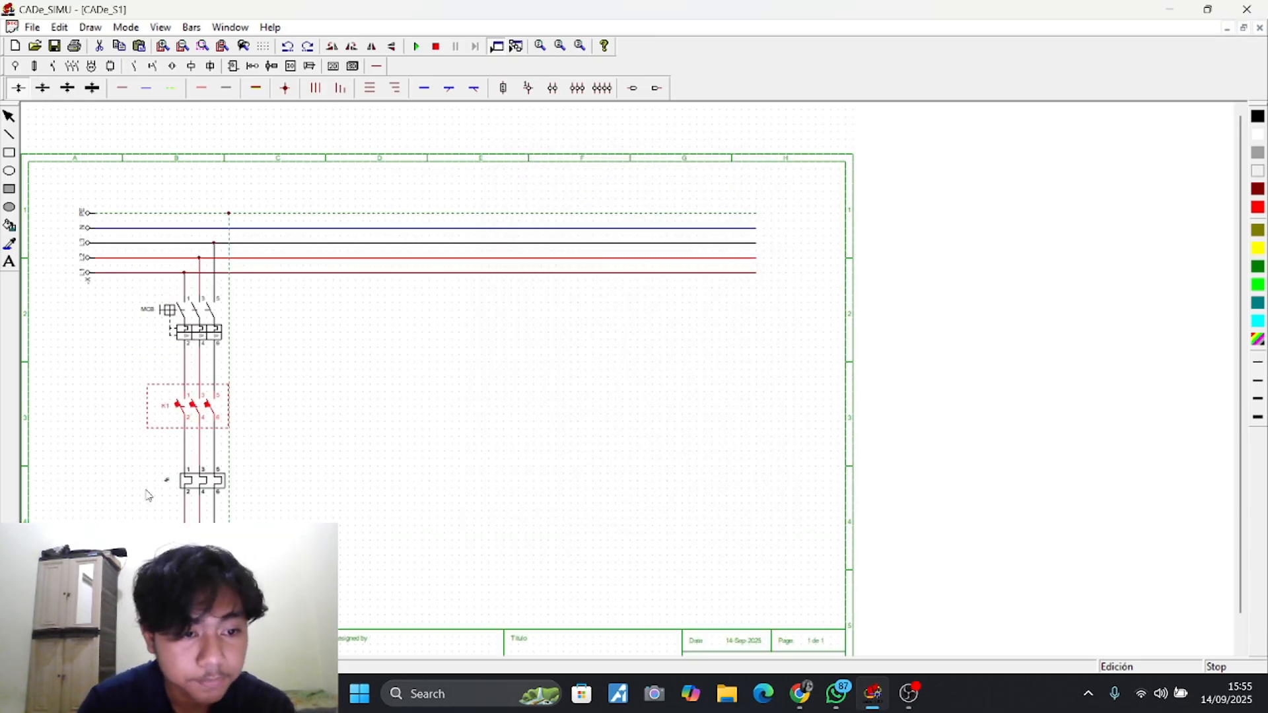
# Rename the thermal overload relay beneath K1
pyautogui.doubleClick(168, 482)
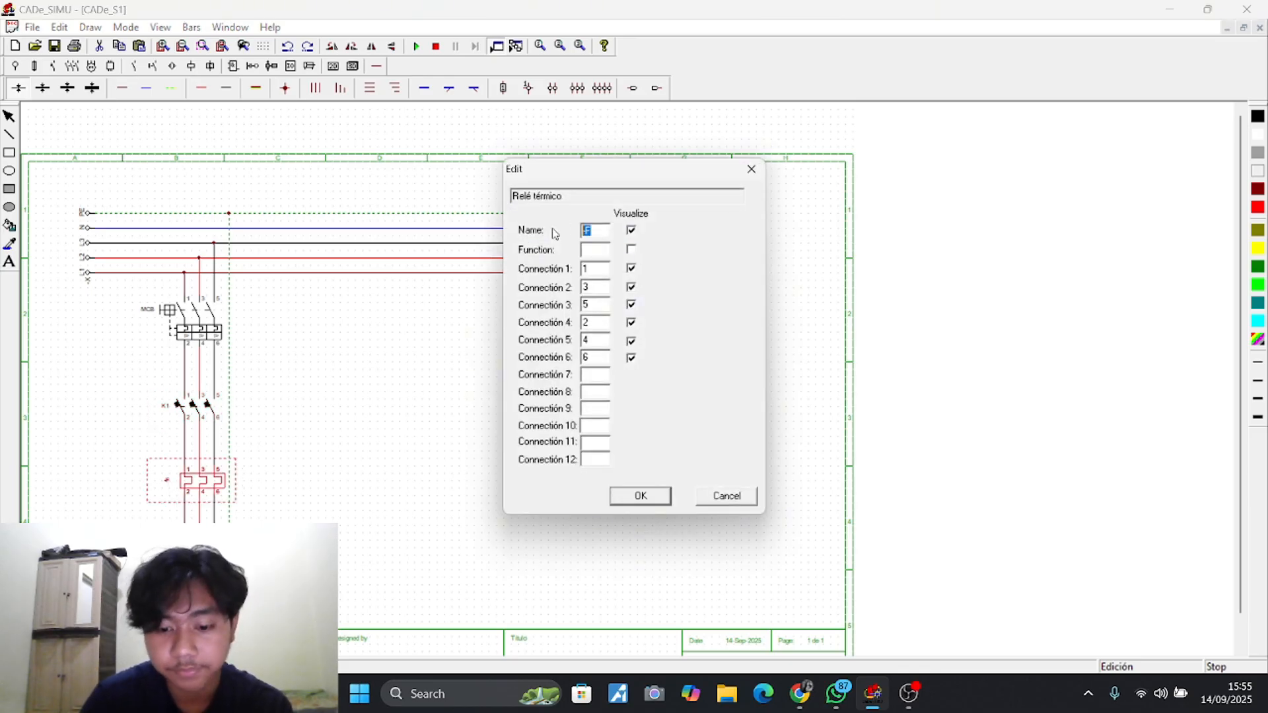
pyautogui.write('F')
pyautogui.press('Return')
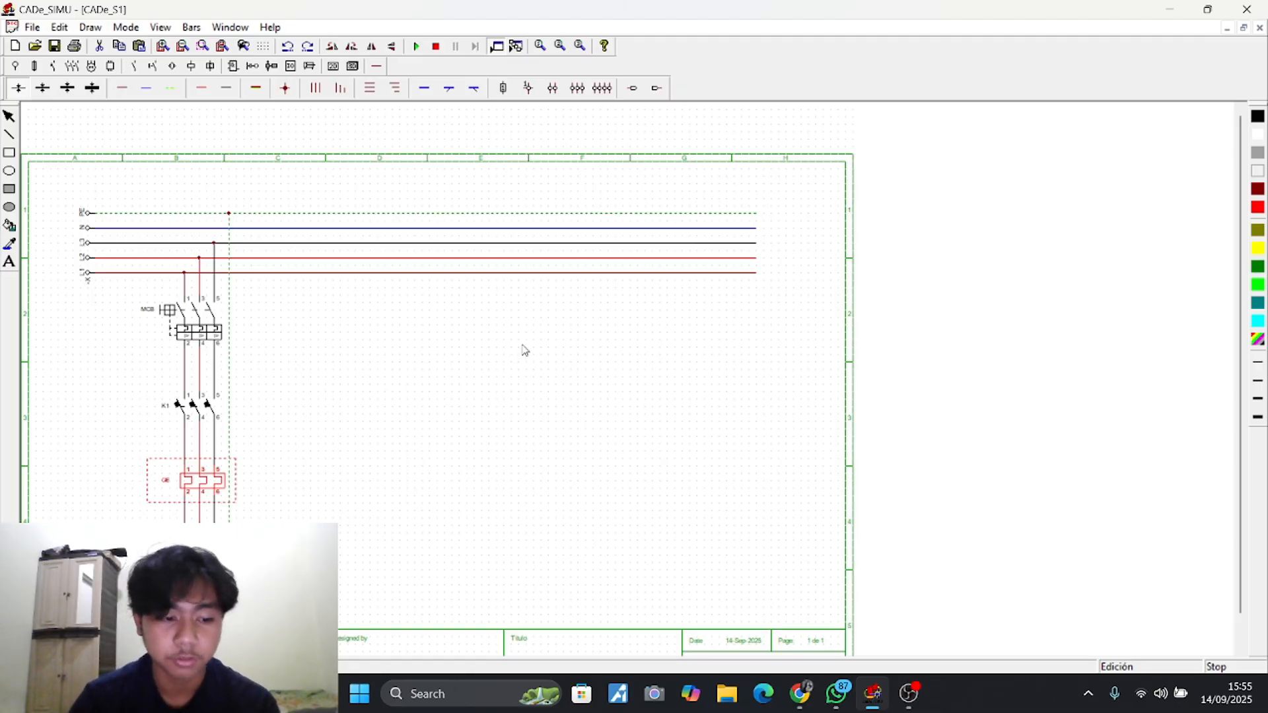
# Place a two-pole manually operated motor protection breaker in column F, row 2, level with the MCB
pyautogui.click(77, 66)
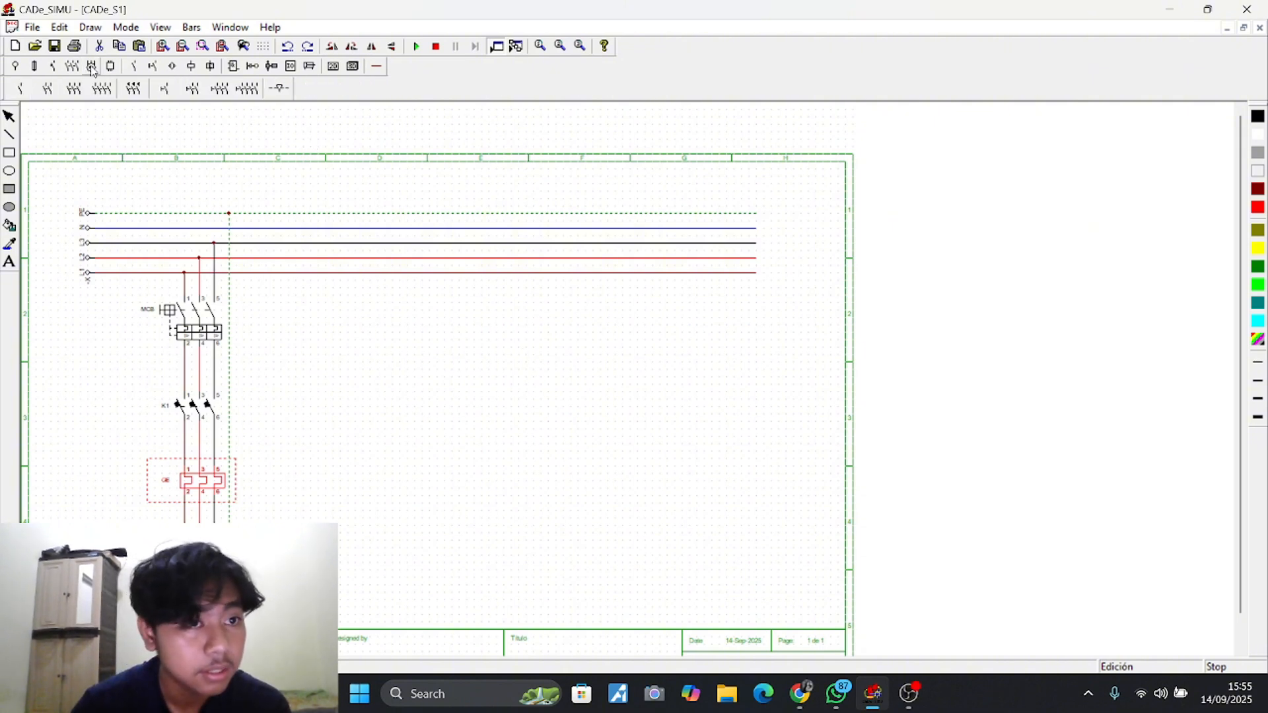
pyautogui.click(91, 66)
pyautogui.click(53, 66)
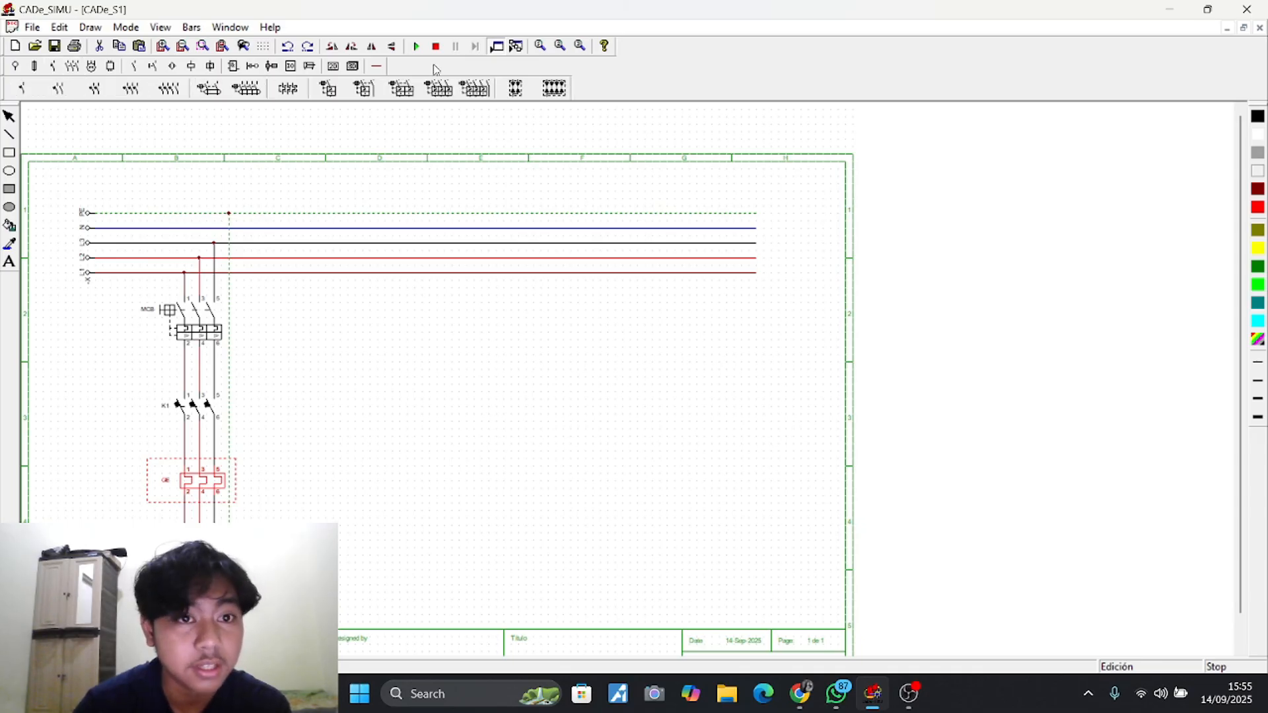
pyautogui.click(401, 89)
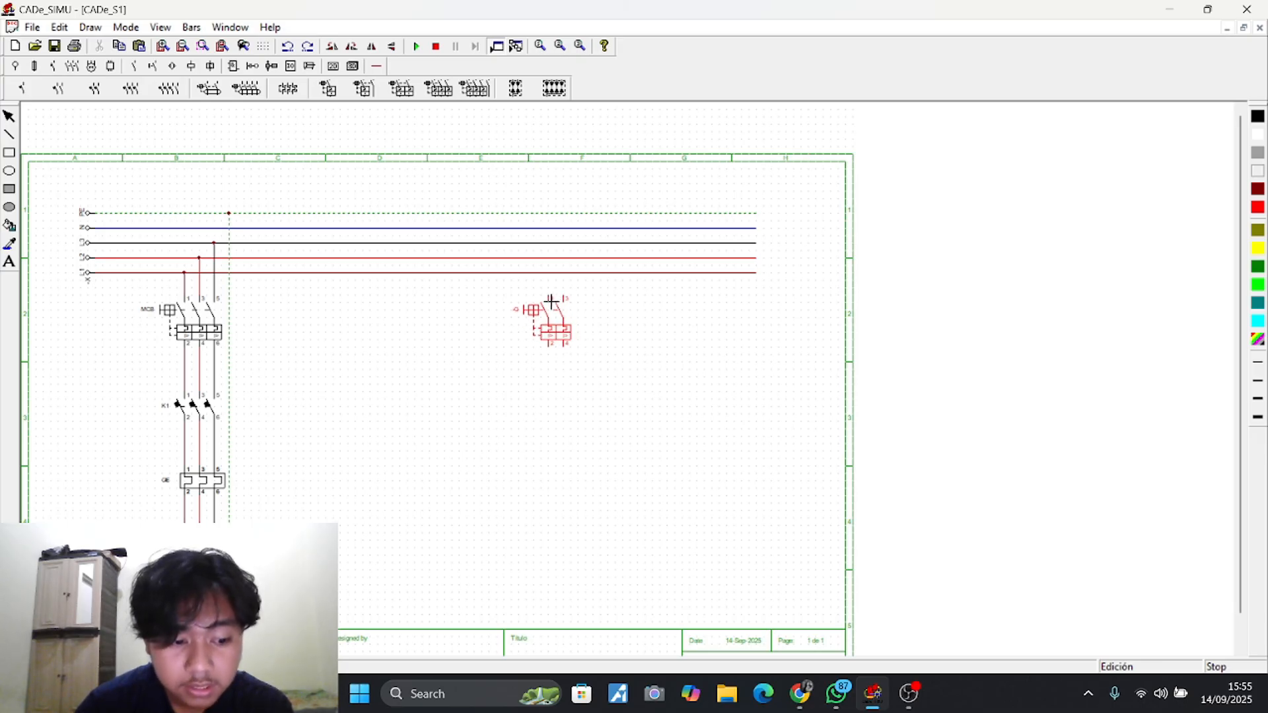
pyautogui.click(550, 297)
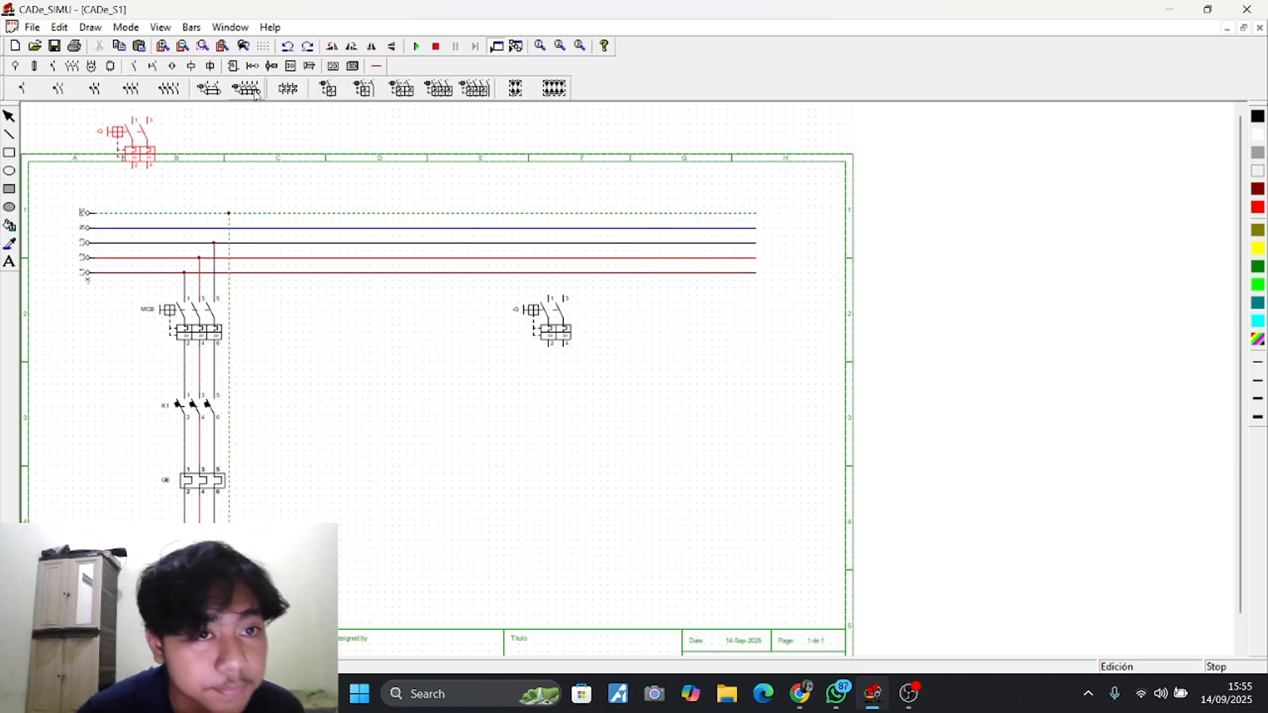
# Look through the power, auxiliary and timed contact symbols for one that suits the control circuit
pyautogui.click(73, 66)
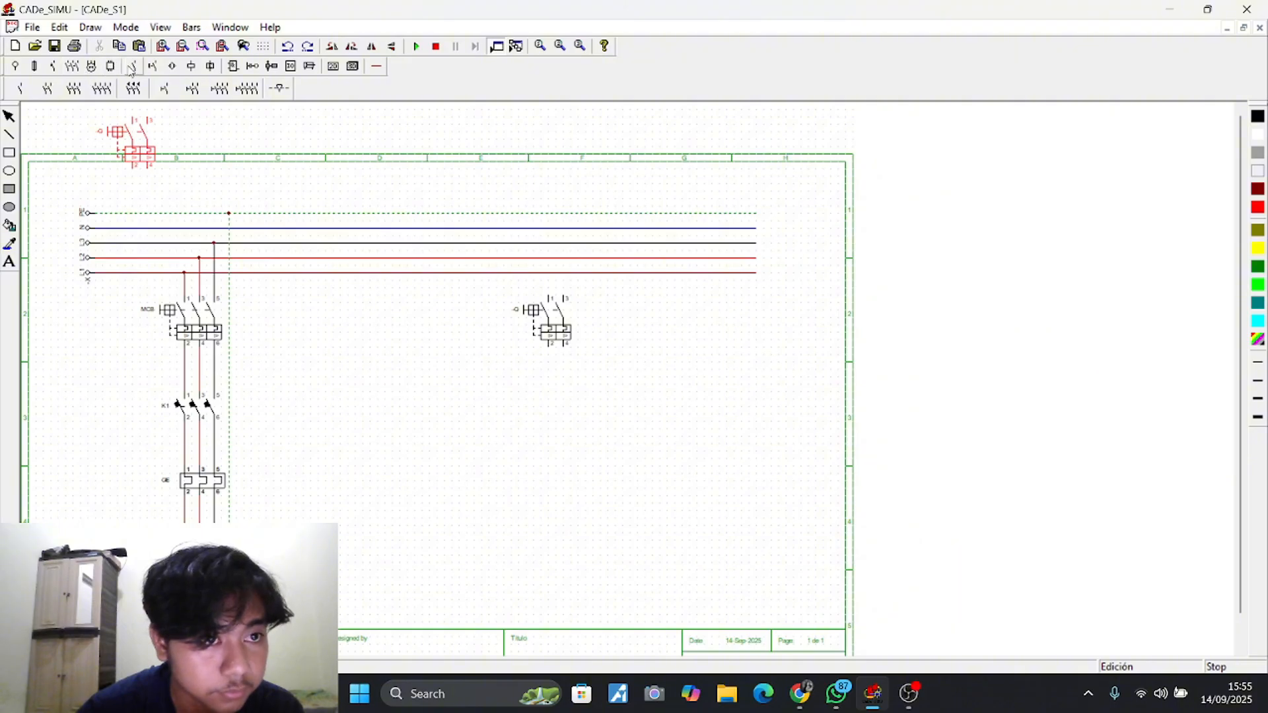
pyautogui.click(53, 66)
pyautogui.click(136, 68)
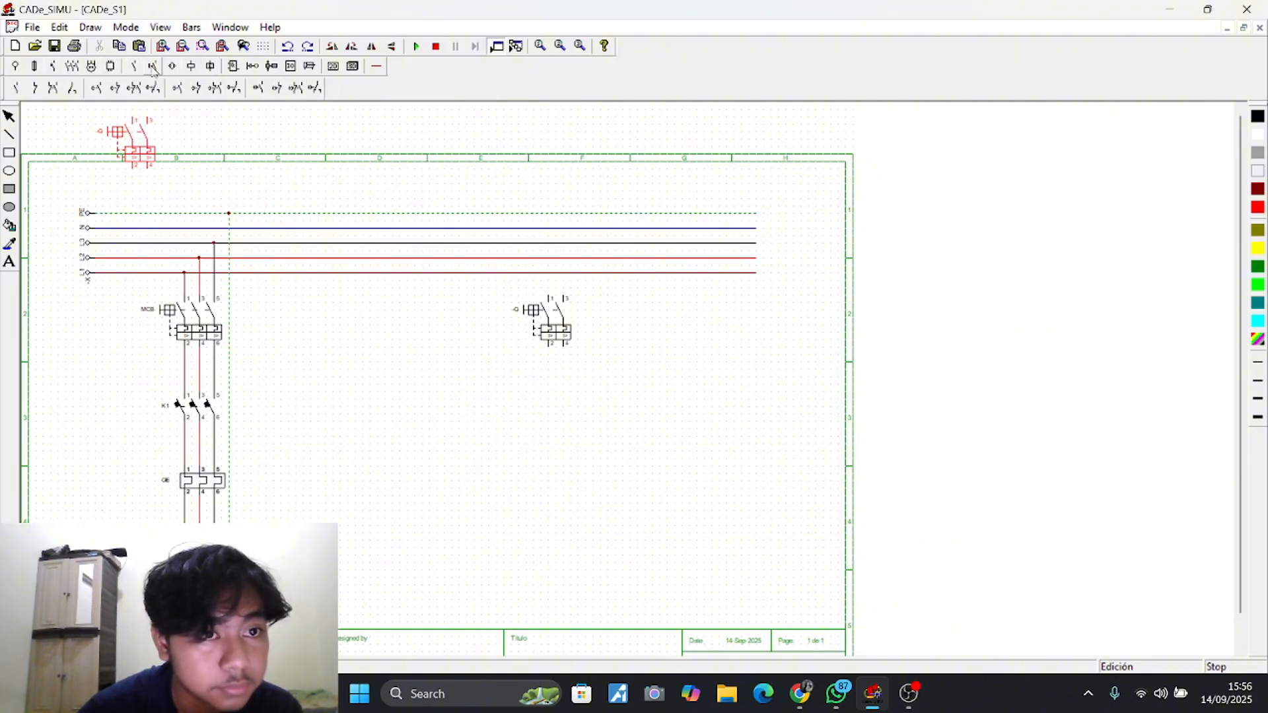
pyautogui.click(114, 87)
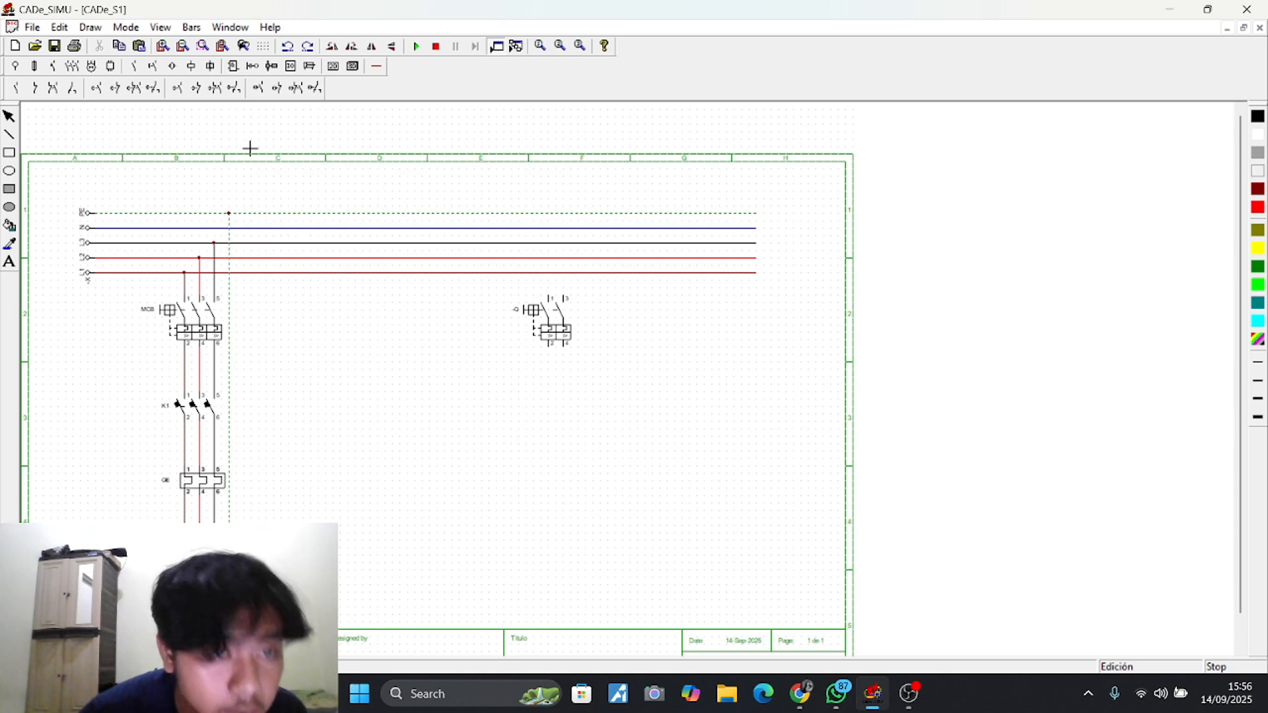
pyautogui.click(138, 92)
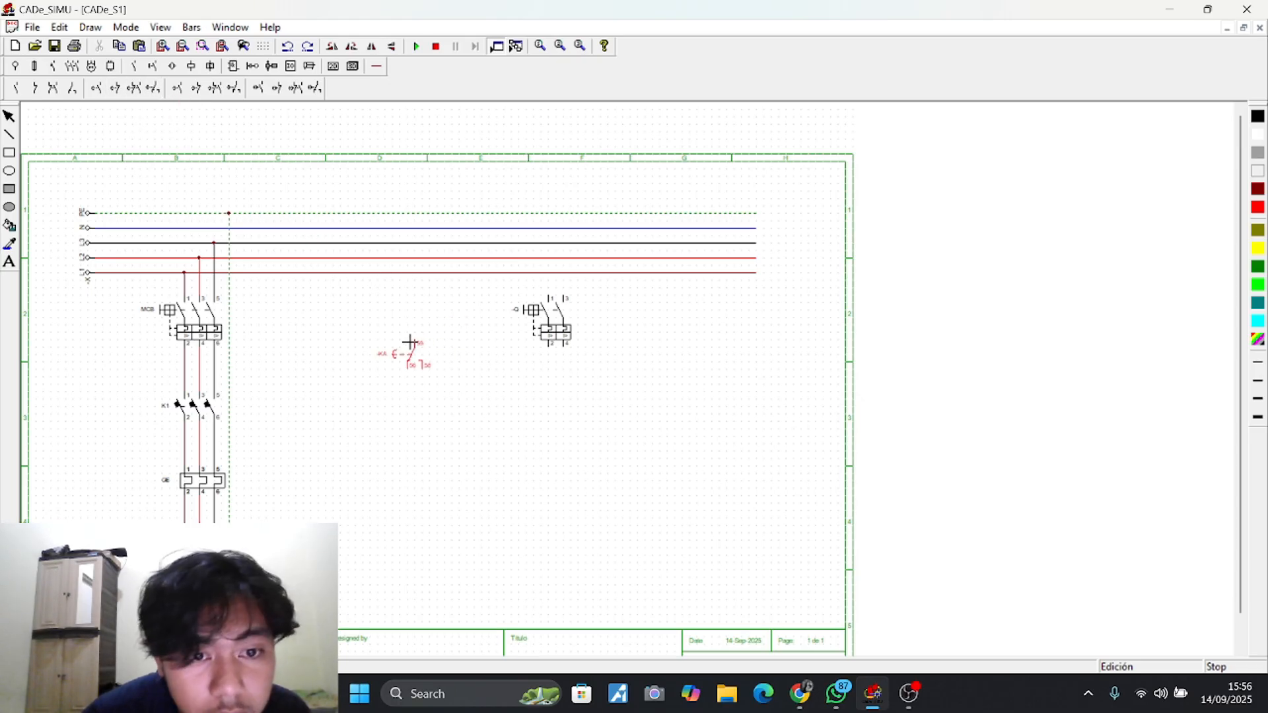
pyautogui.click(115, 88)
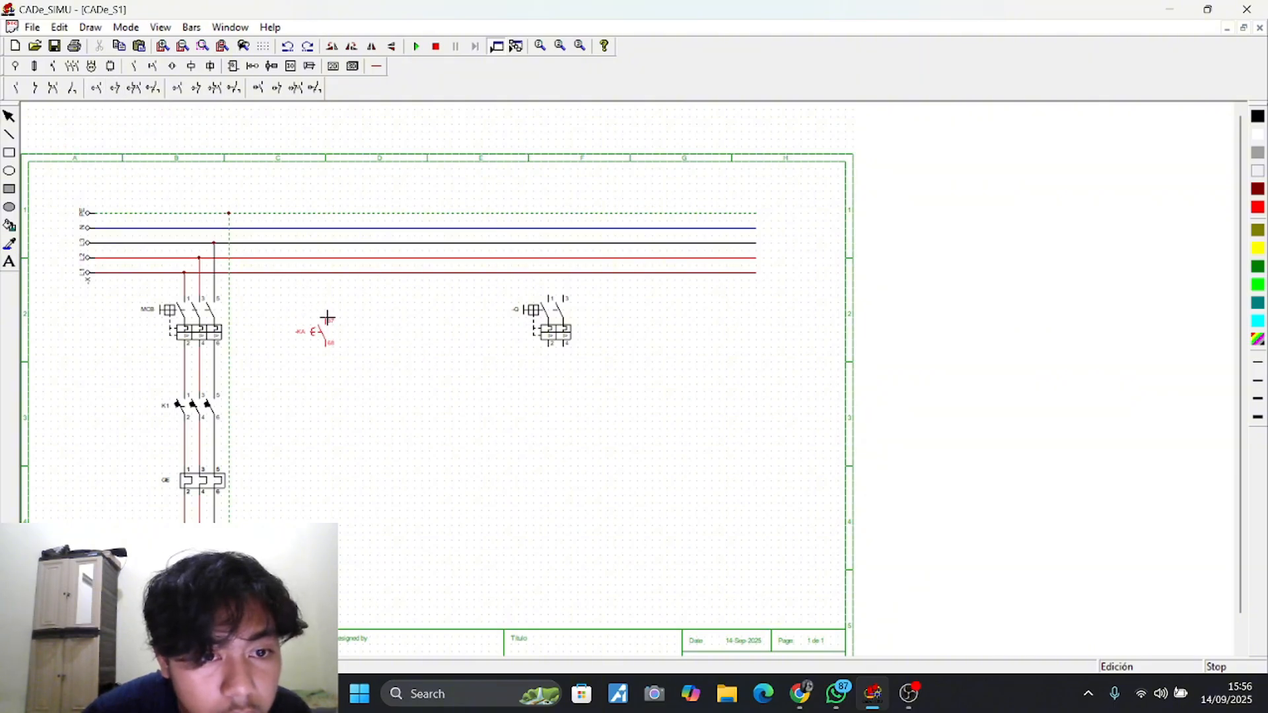
pyautogui.click(53, 88)
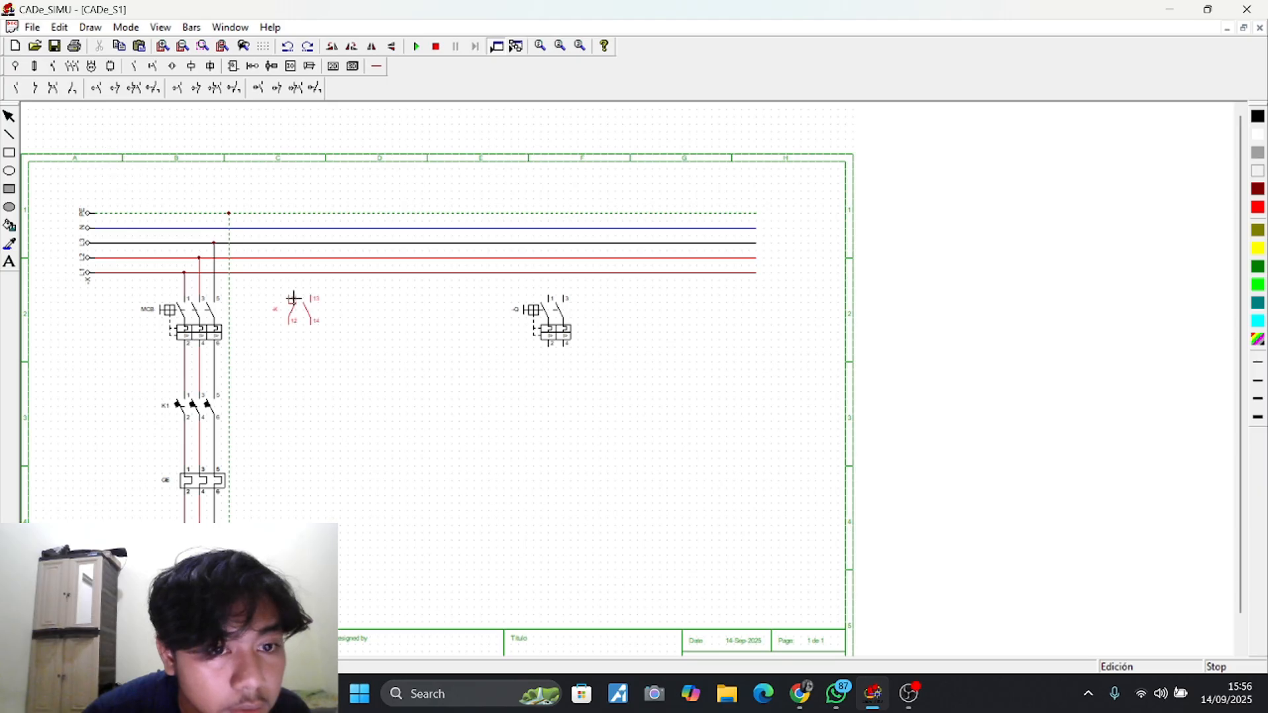
pyautogui.click(34, 88)
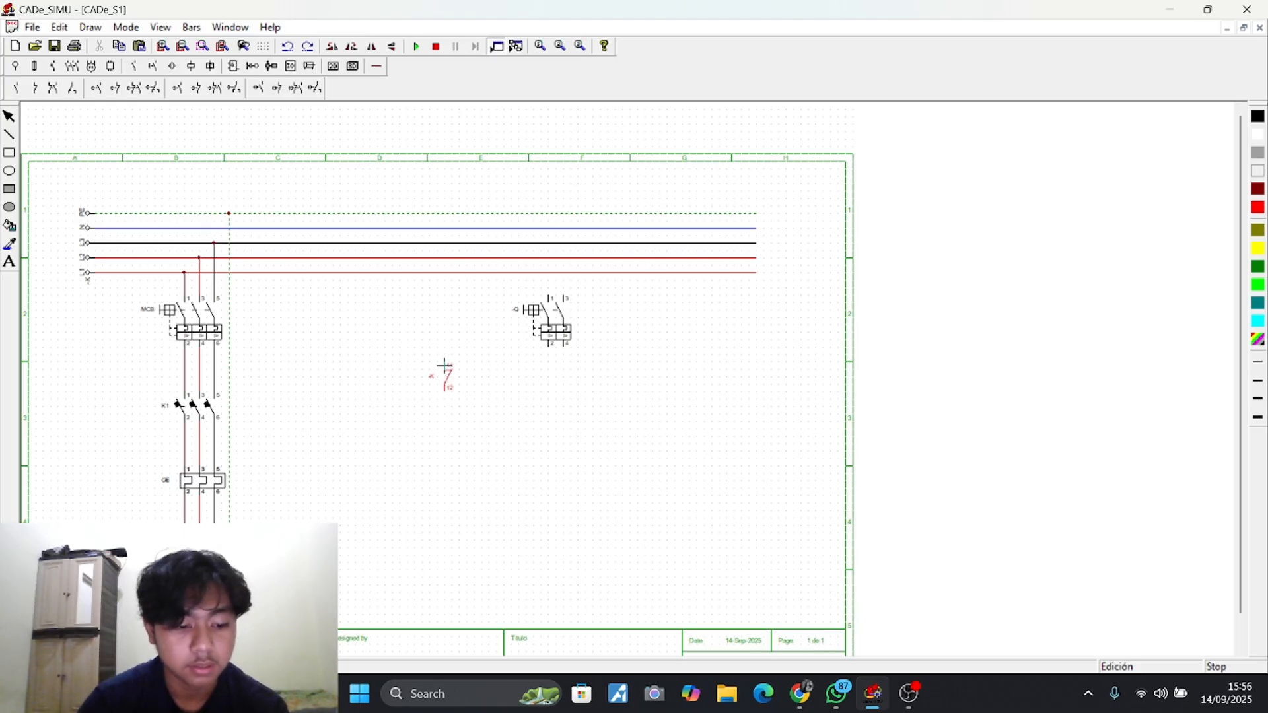
pyautogui.click(135, 89)
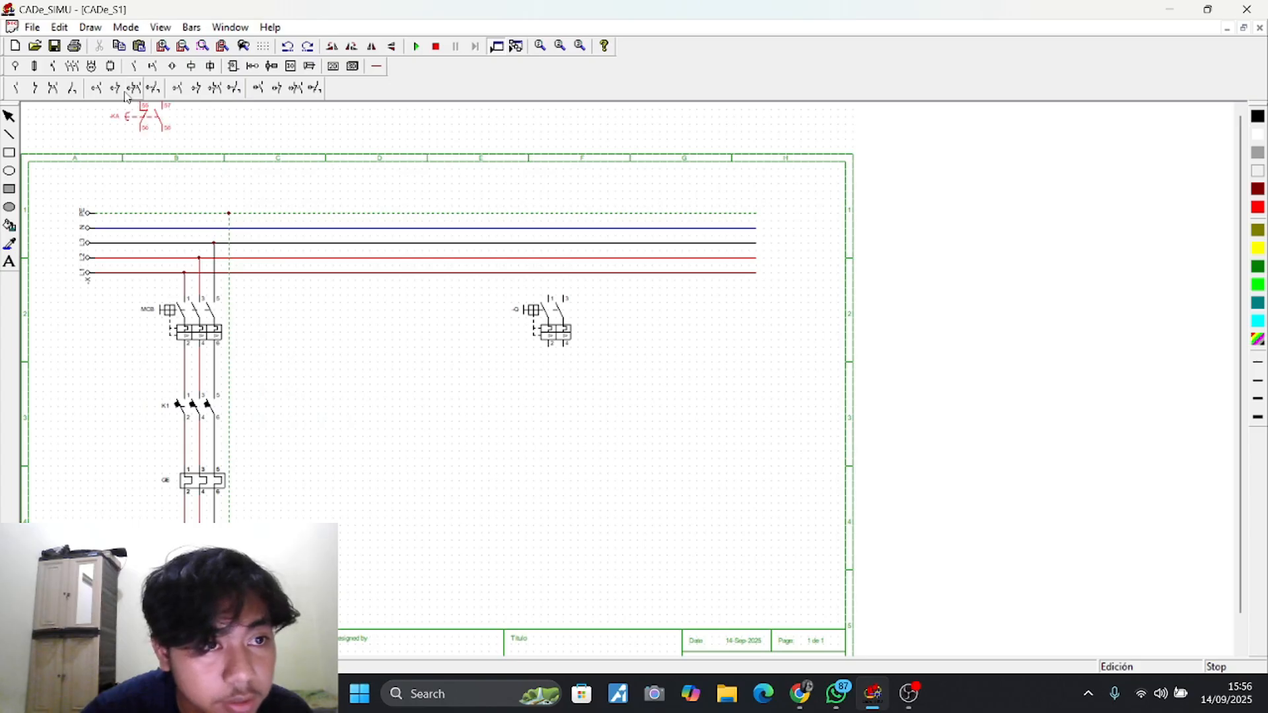
pyautogui.click(114, 93)
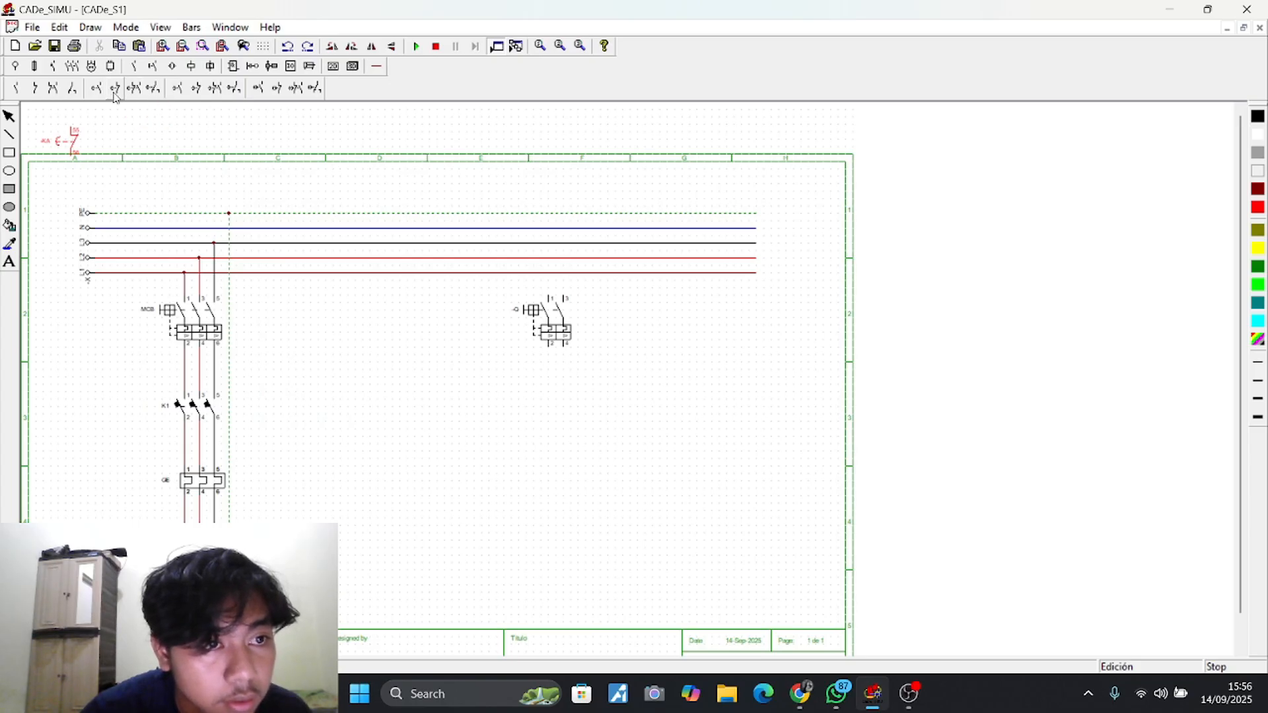
# Place a normally closed mushroom-head emergency stop below the two-pole breaker and the thermal relay contacts 95-96/97-98 beneath it
pyautogui.click(152, 66)
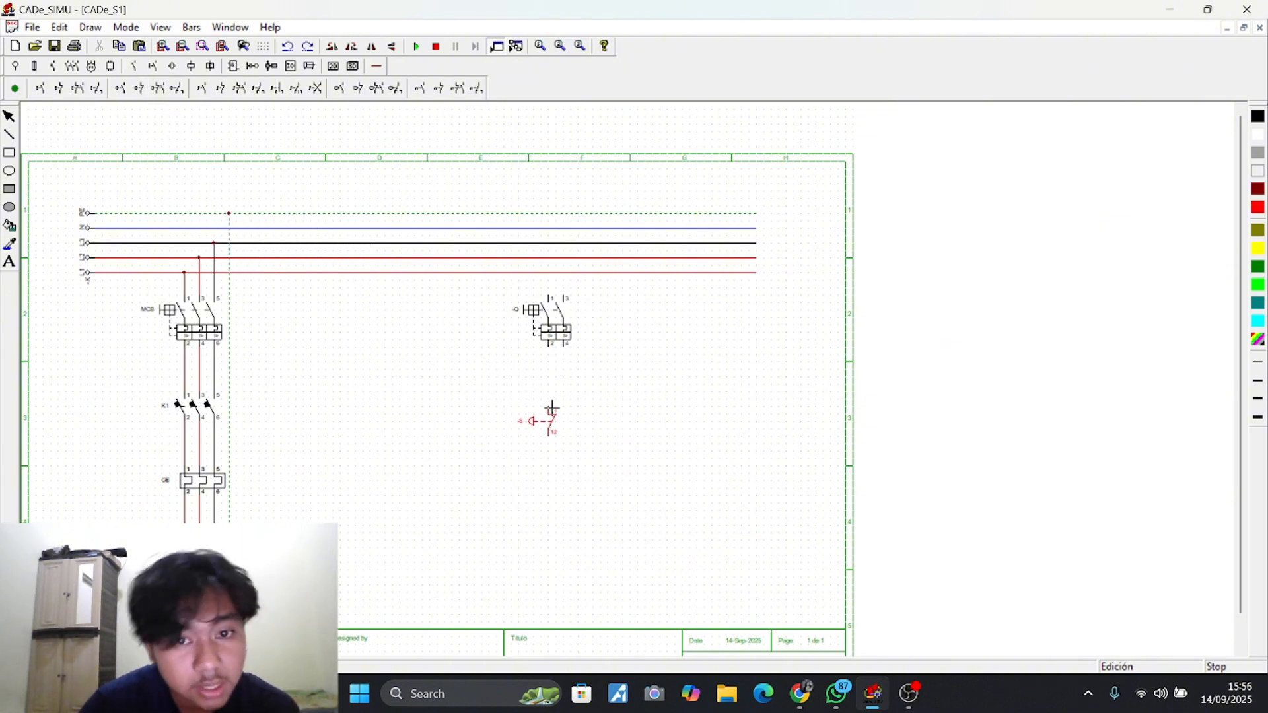
pyautogui.click(548, 374)
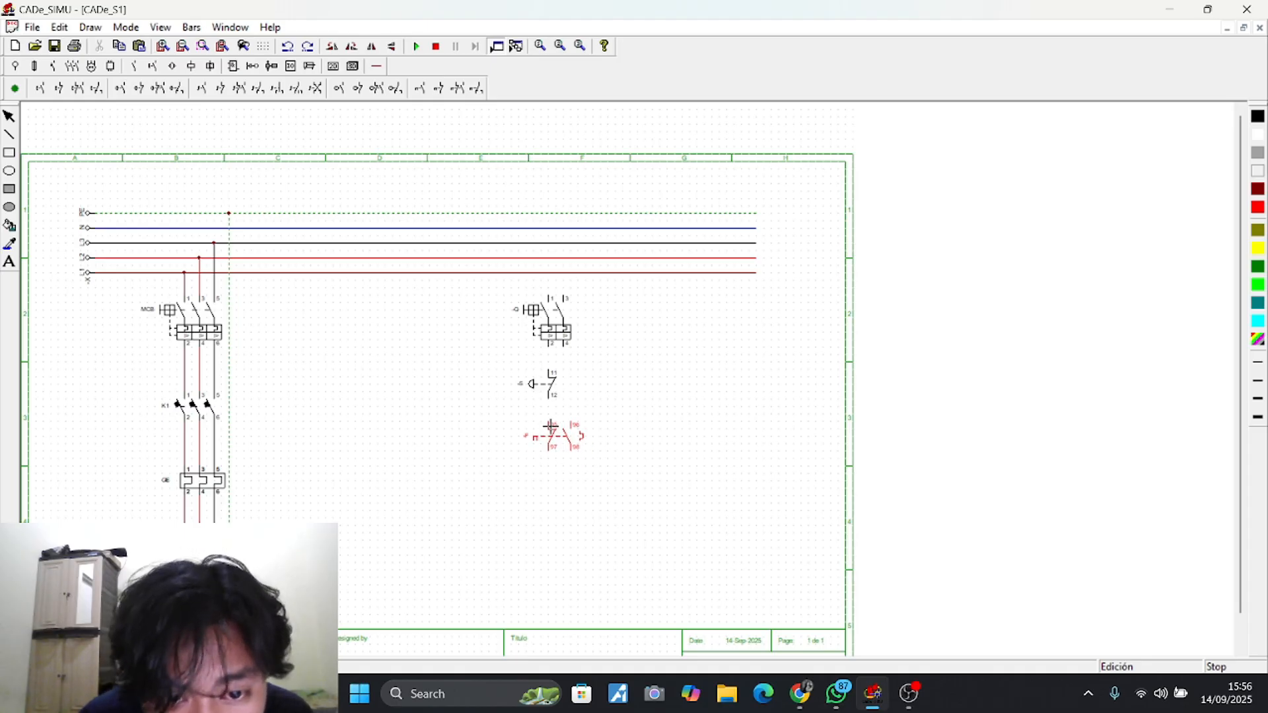
pyautogui.click(550, 419)
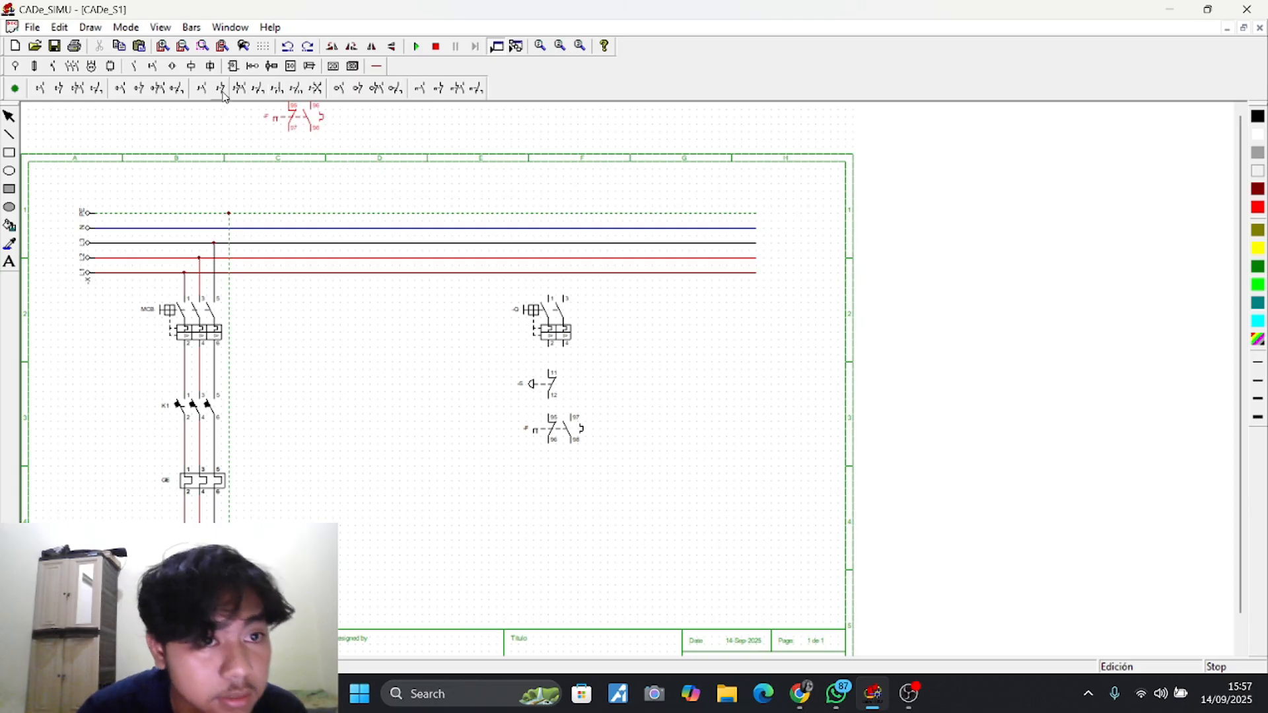
# Place a normally closed pushbutton below the thermal relay contacts and a normally open pushbutton directly beneath it in column F
pyautogui.click(64, 100)
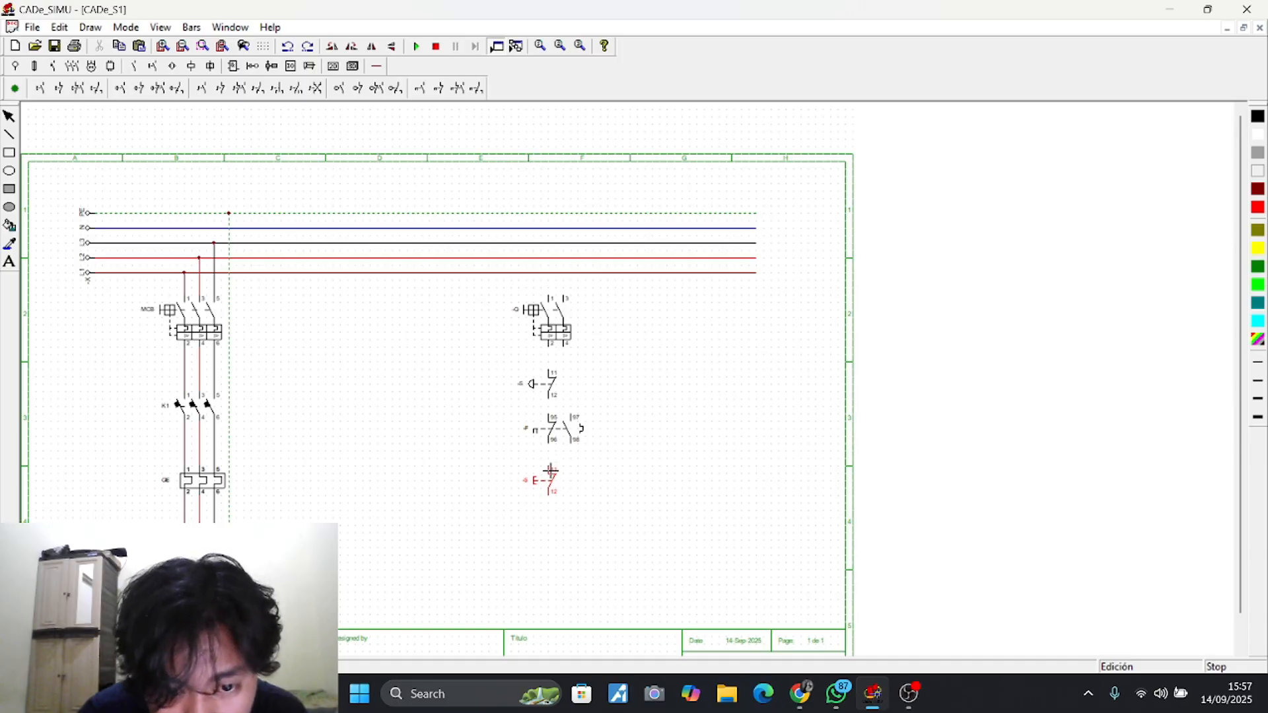
pyautogui.click(549, 470)
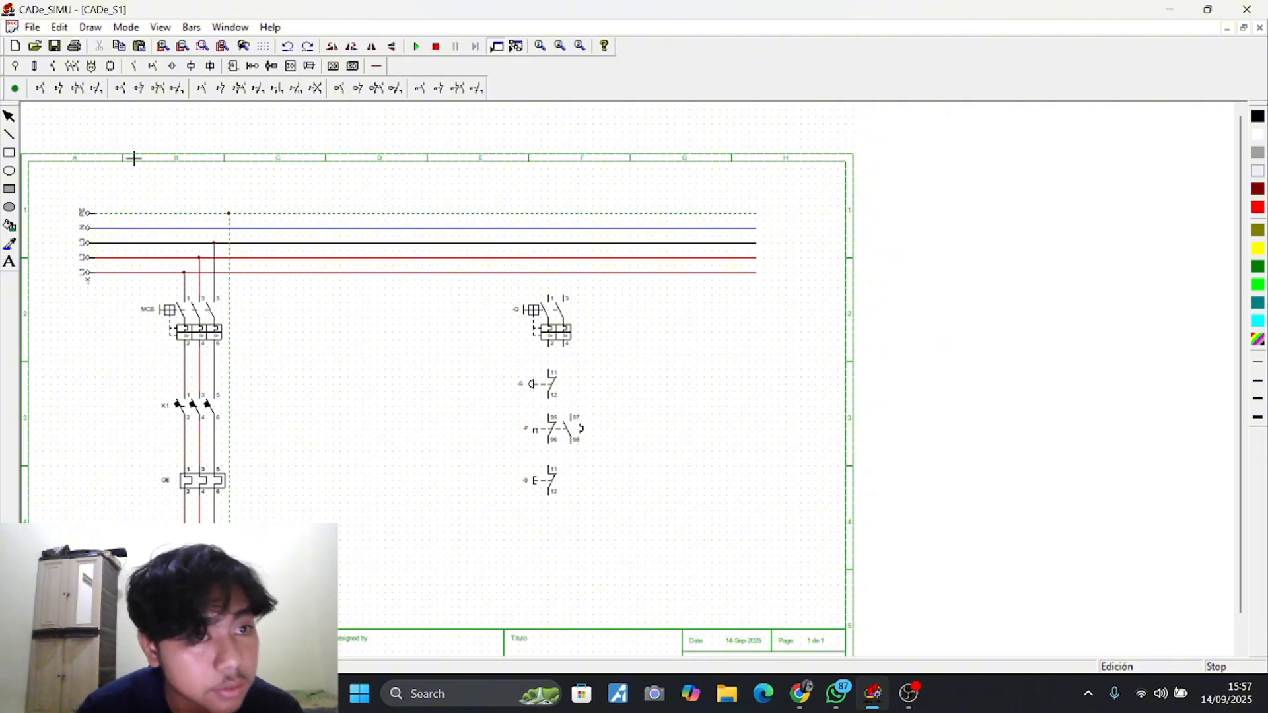
pyautogui.click(121, 90)
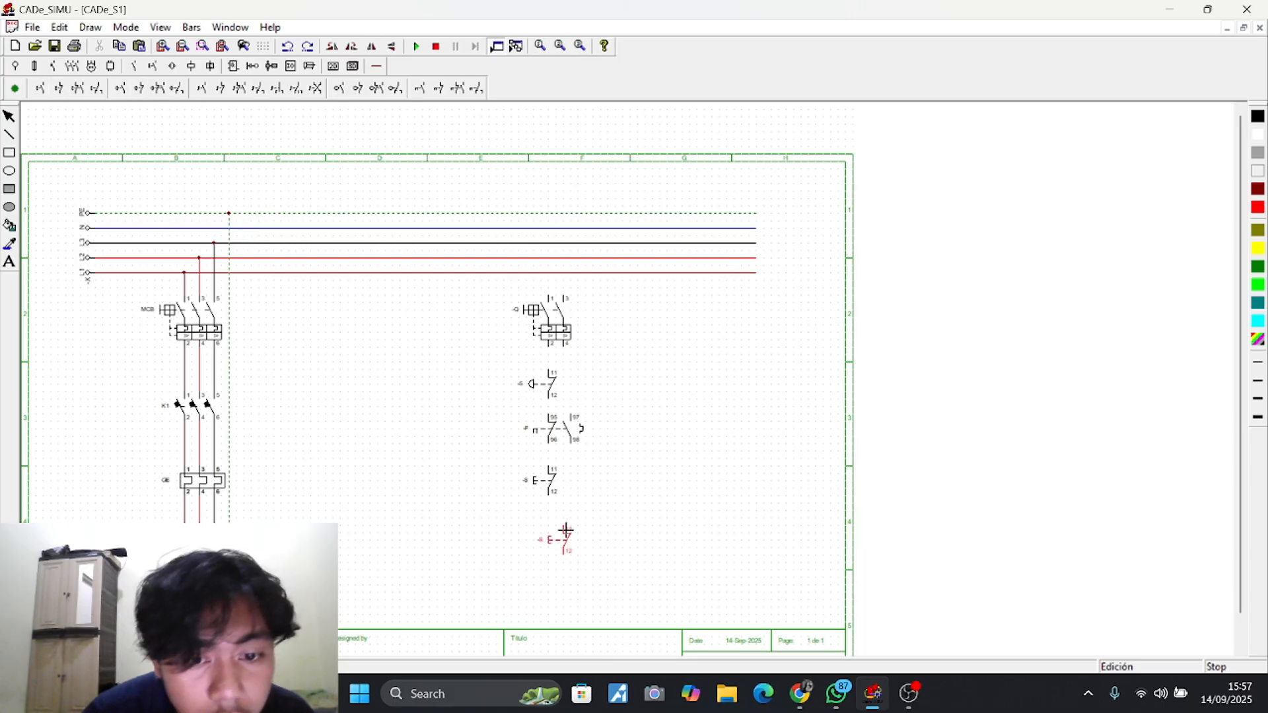
pyautogui.click(40, 88)
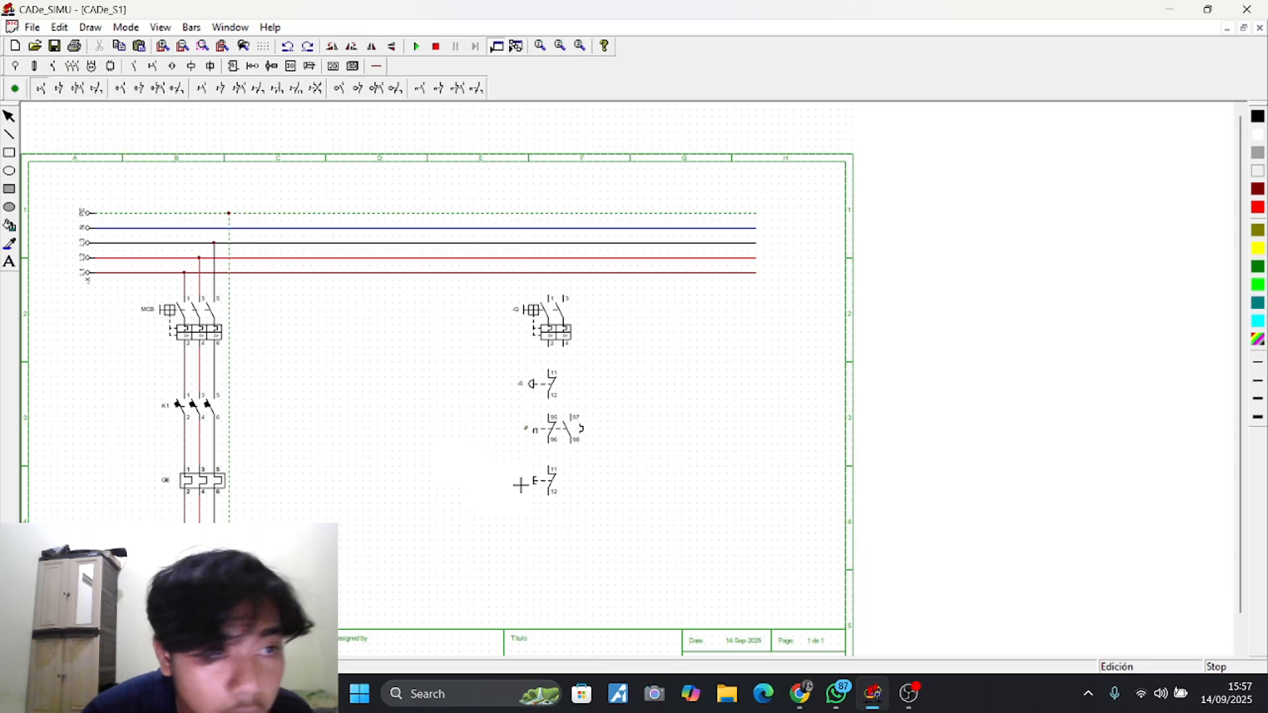
pyautogui.click(550, 516)
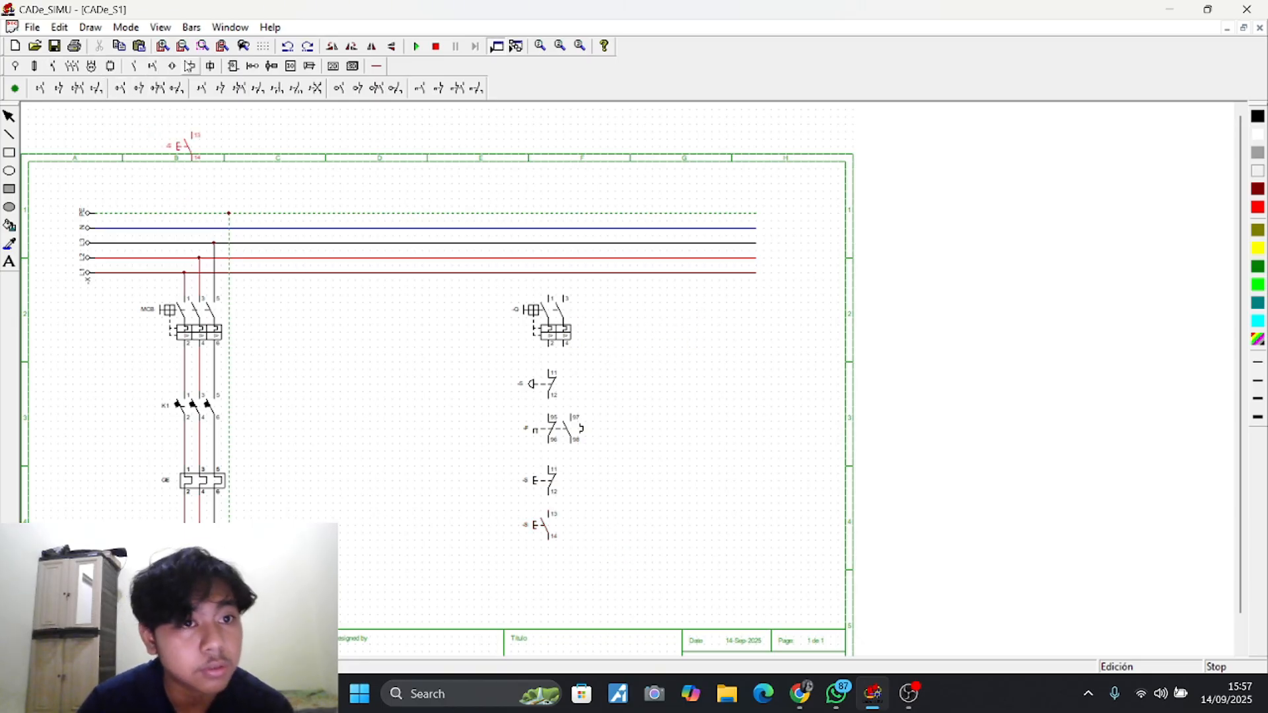
# Place a contactor coil with terminals A1 and A2 below the normally open pushbutton in column F
pyautogui.click(192, 65)
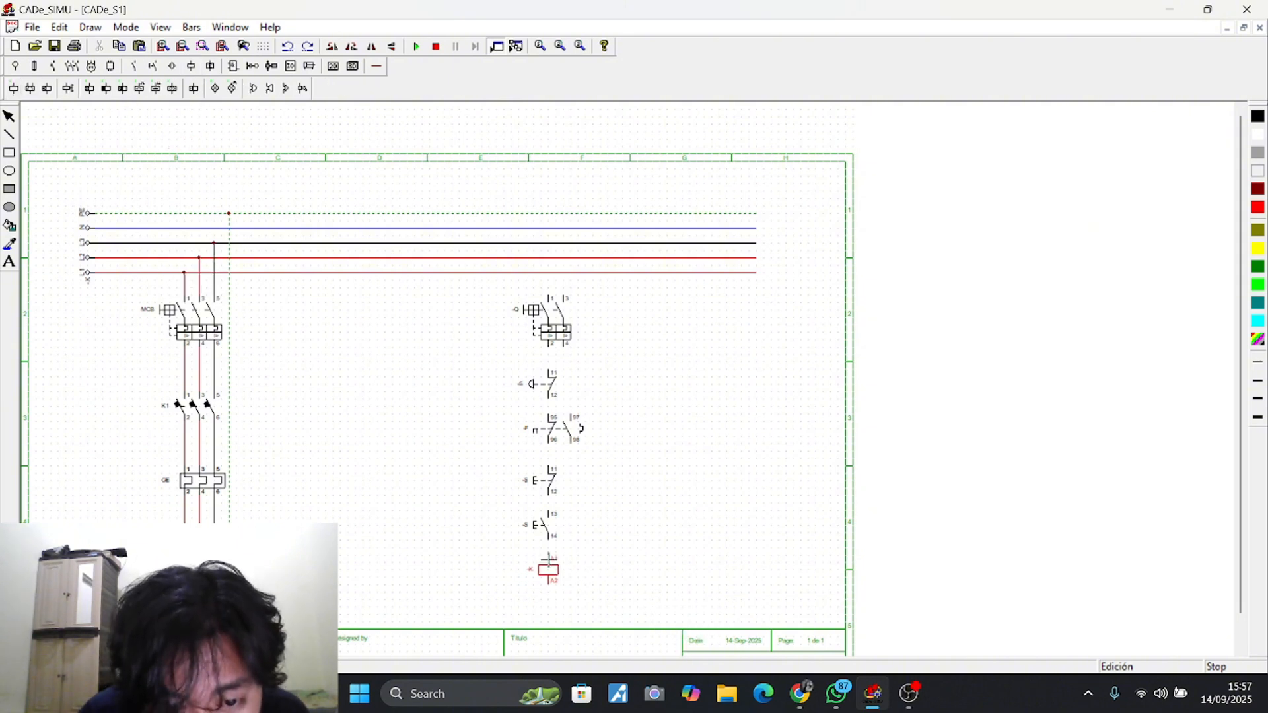
pyautogui.click(547, 569)
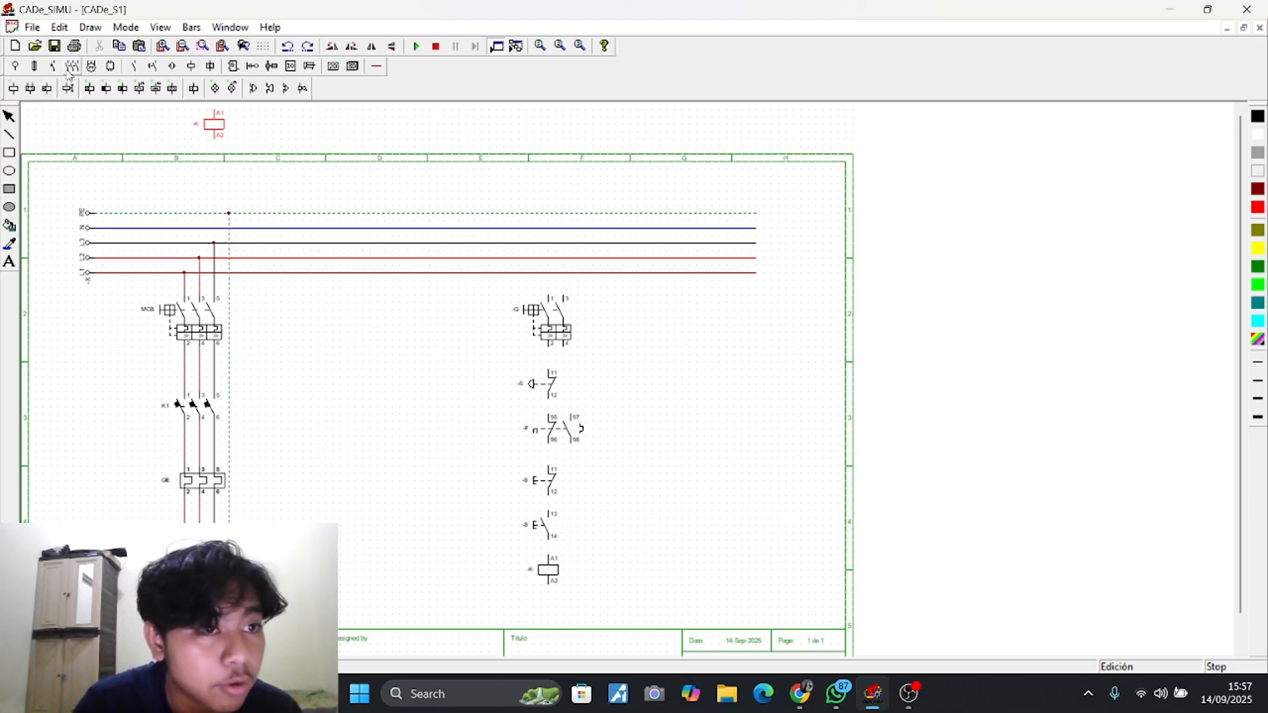
# Examine the pushbutton, mushroom-head, selector, thermal relay and timed contact symbols for a contact to add to the control circuit
pyautogui.click(92, 66)
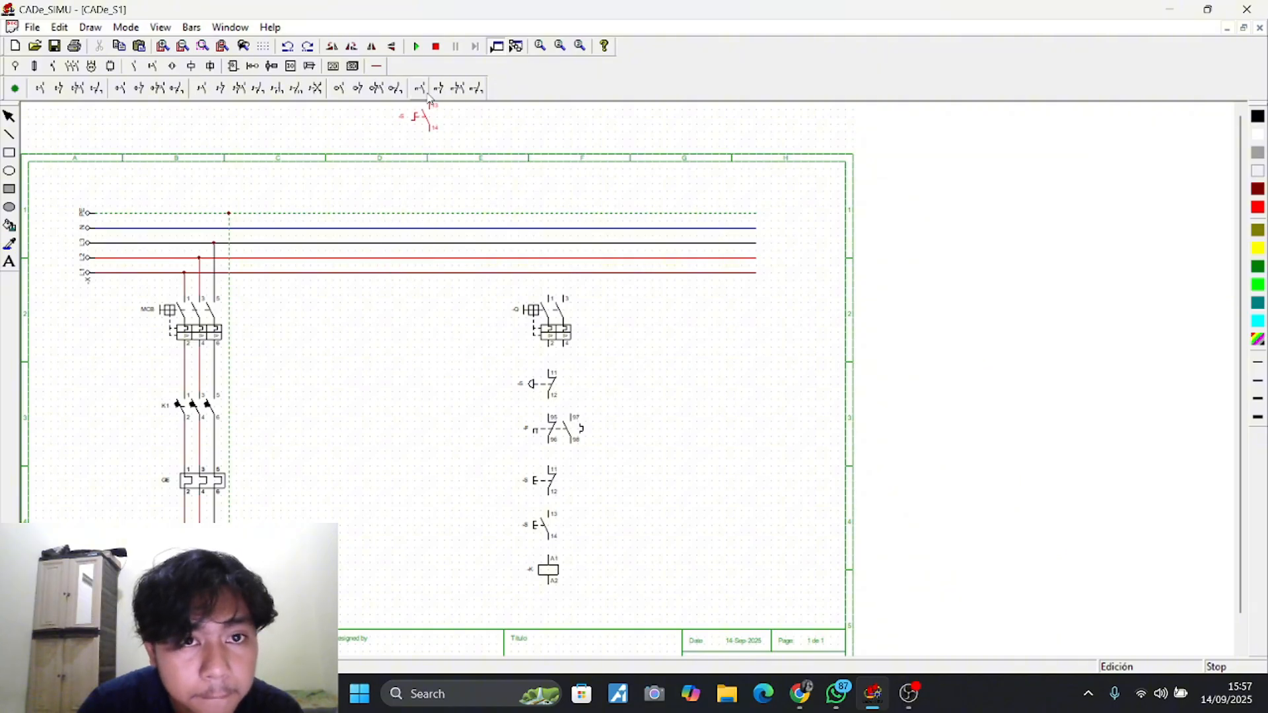
pyautogui.click(457, 88)
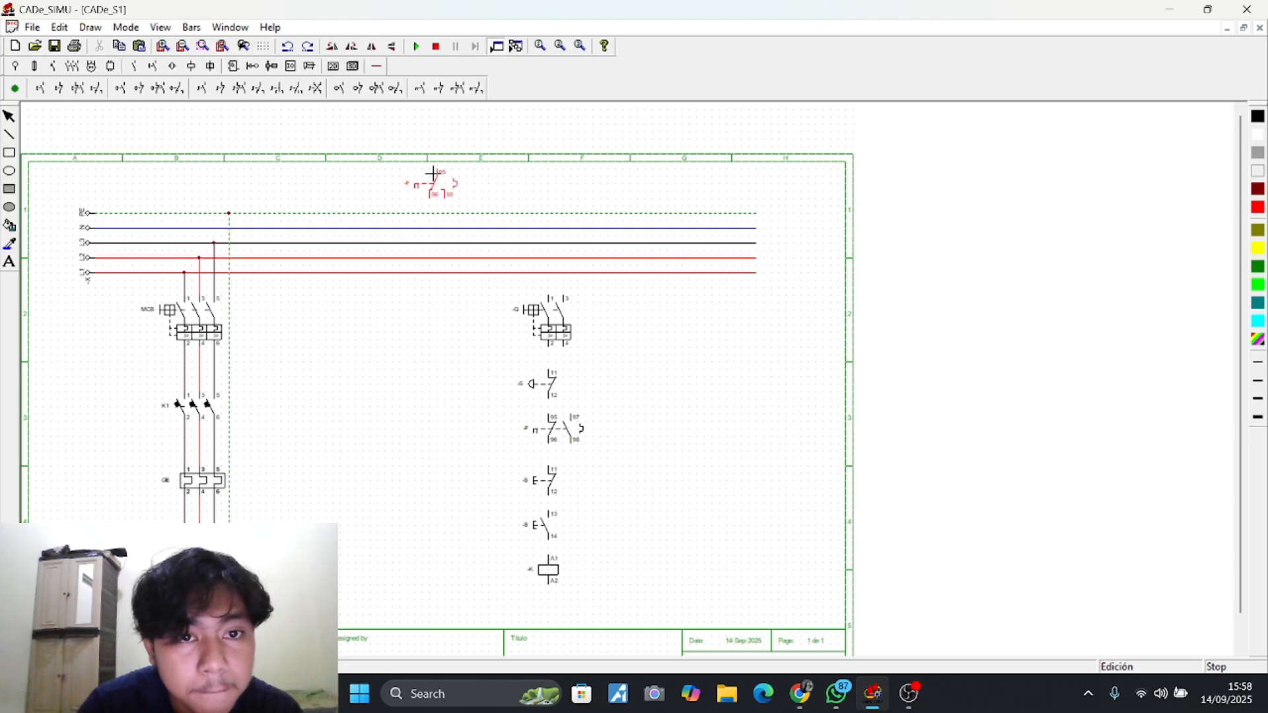
pyautogui.click(140, 66)
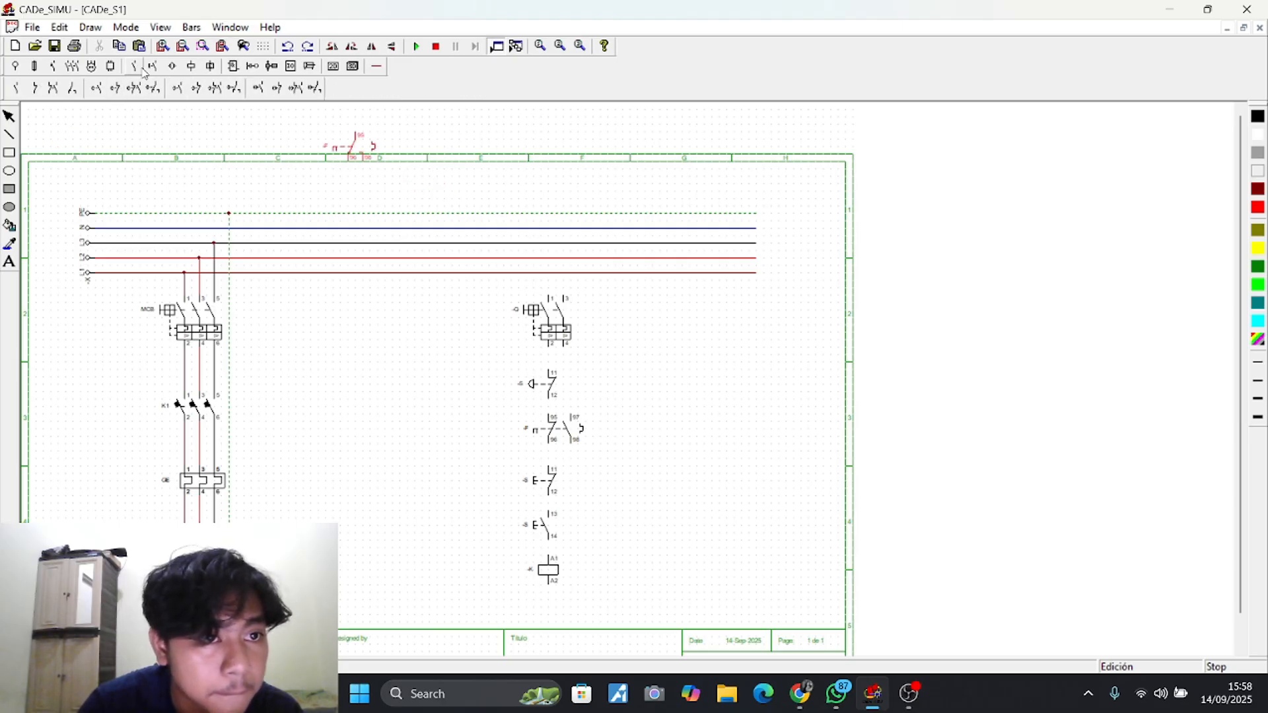
pyautogui.click(17, 89)
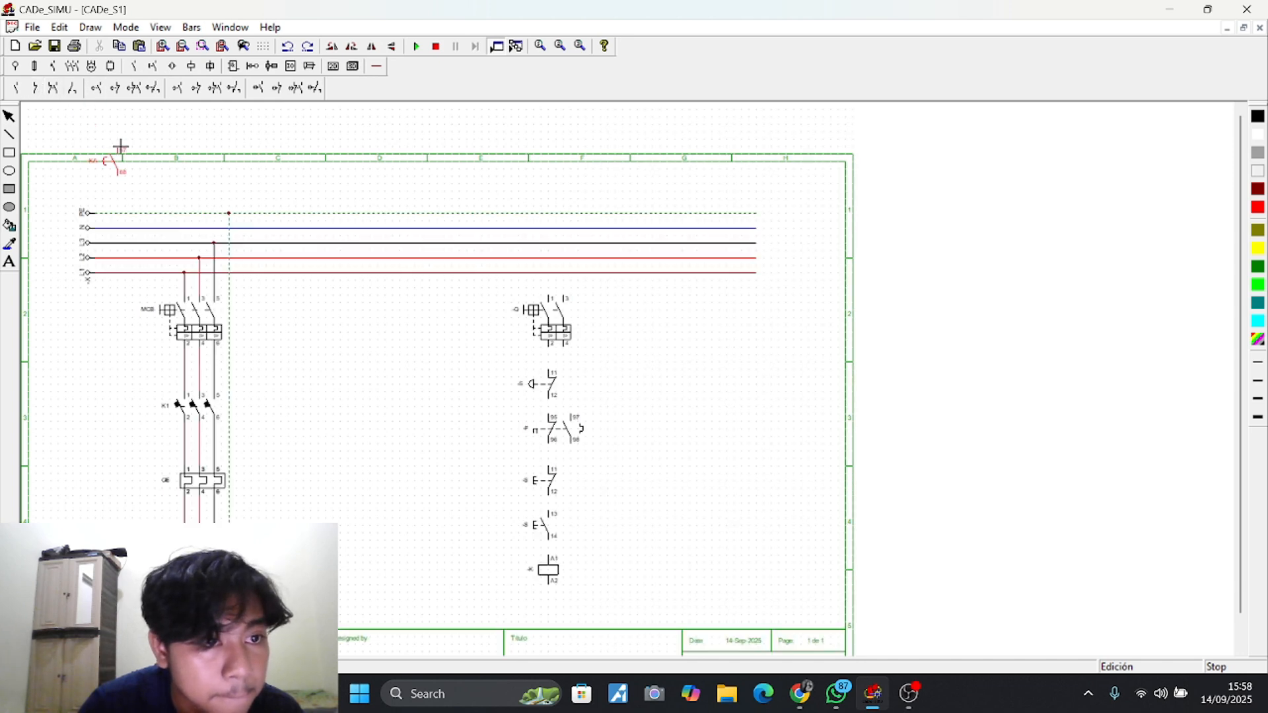
pyautogui.click(70, 66)
pyautogui.click(153, 67)
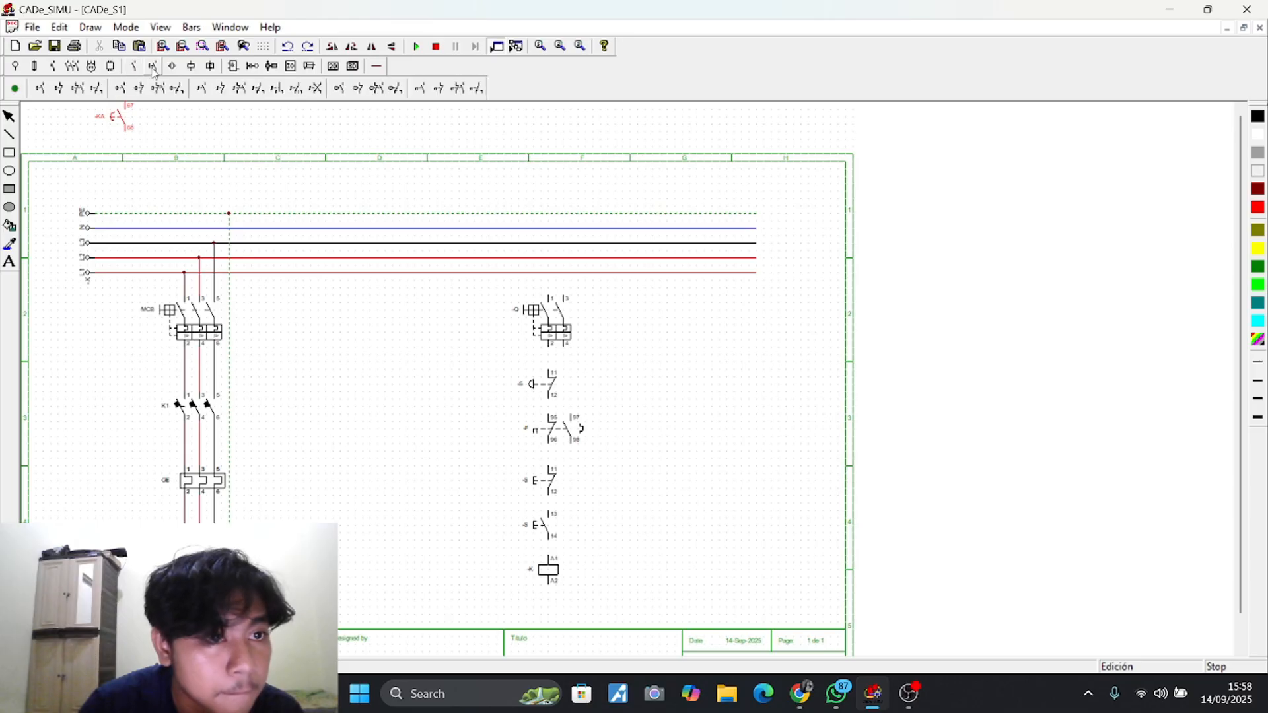
pyautogui.click(40, 88)
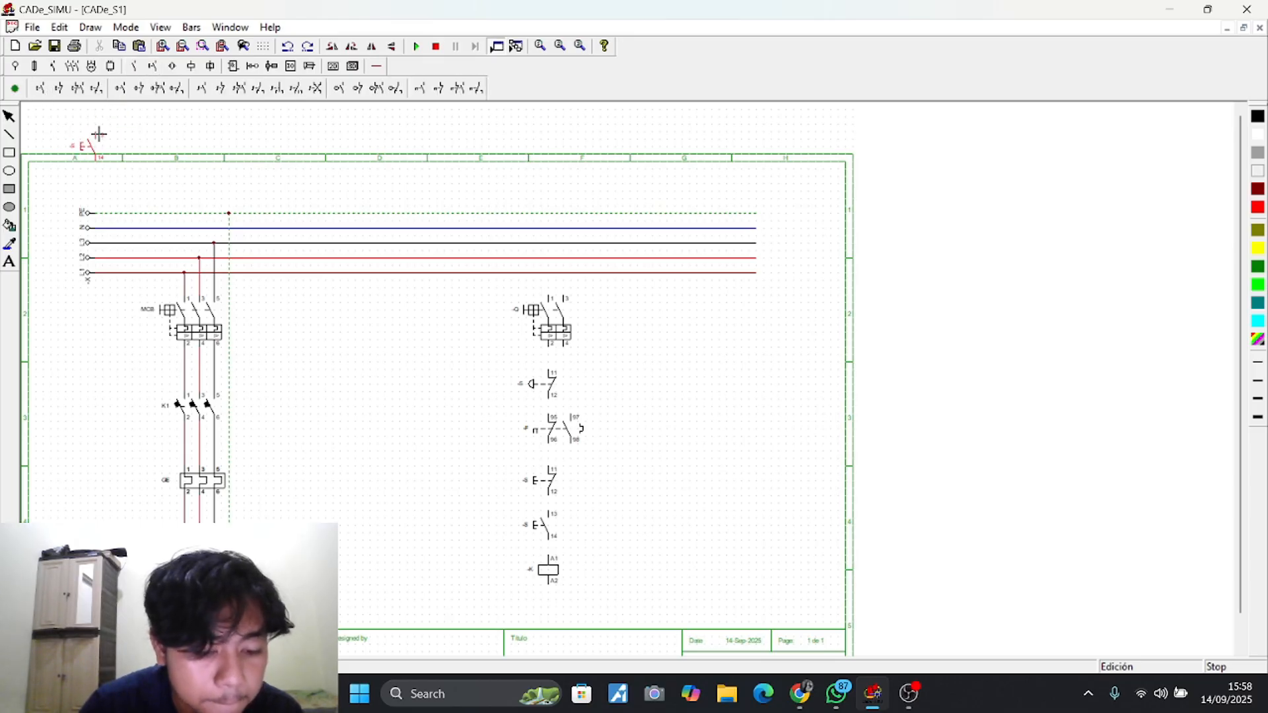
pyautogui.click(157, 88)
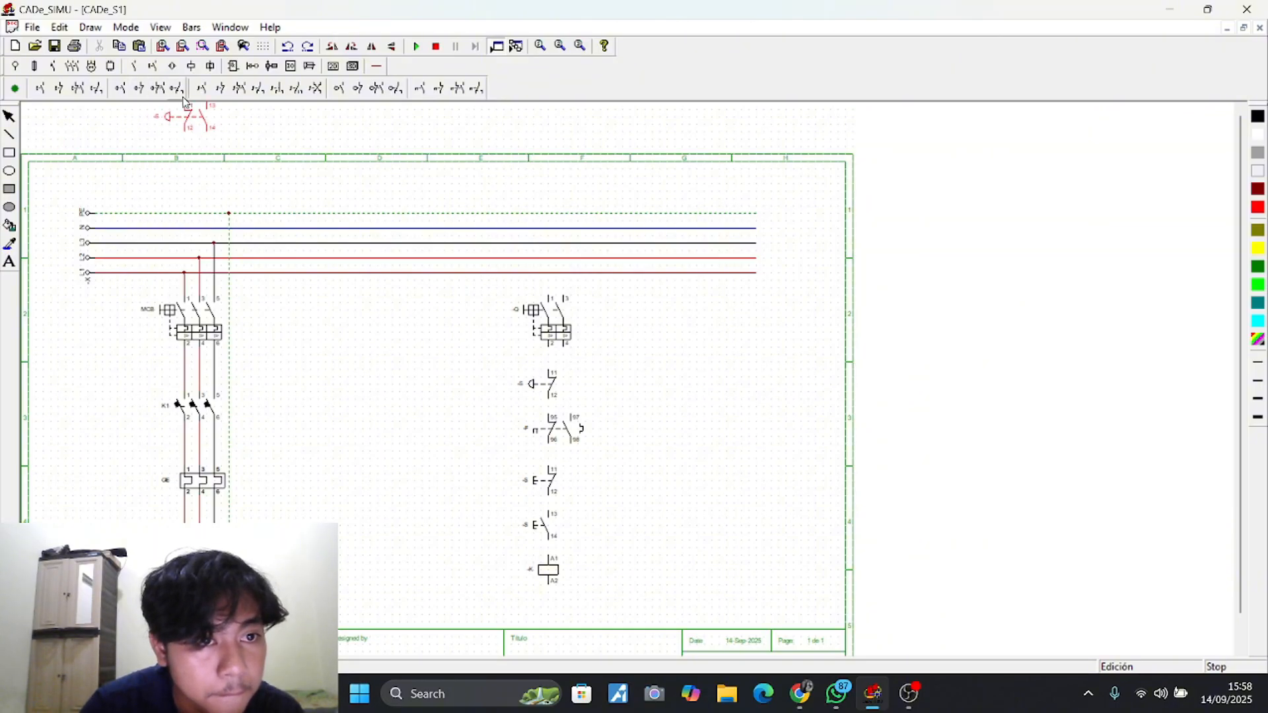
pyautogui.click(176, 88)
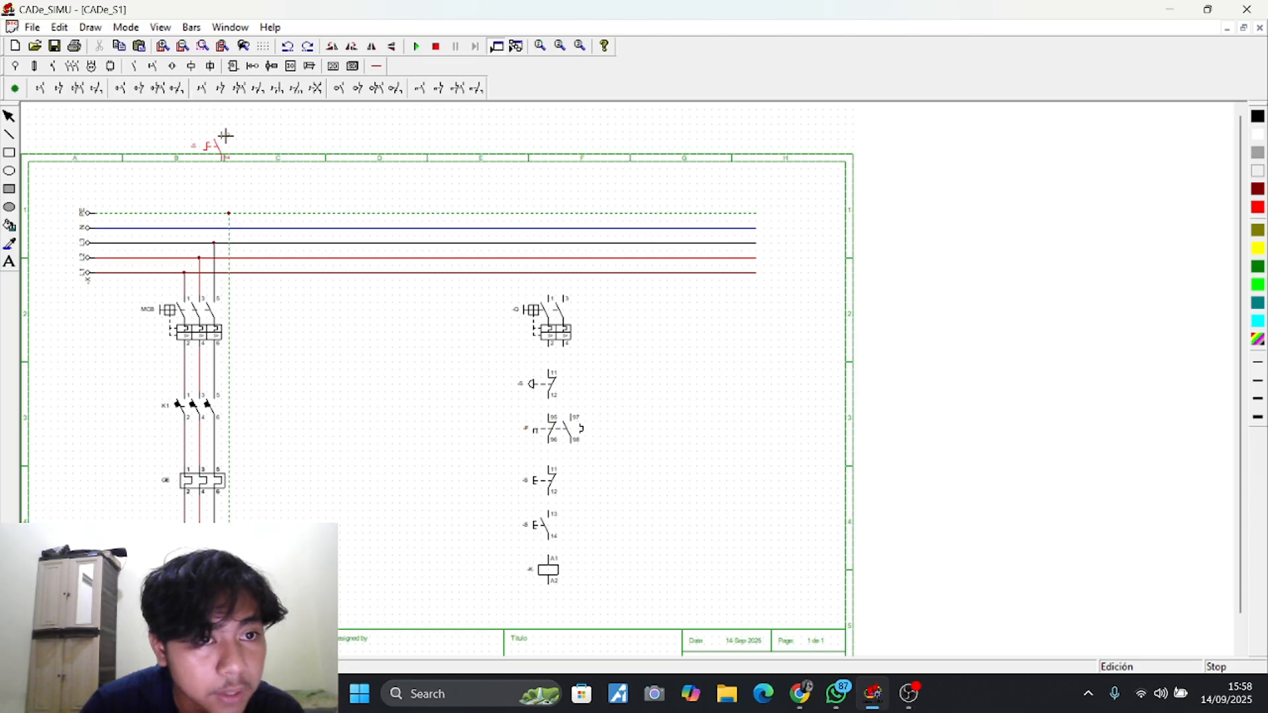
pyautogui.click(220, 88)
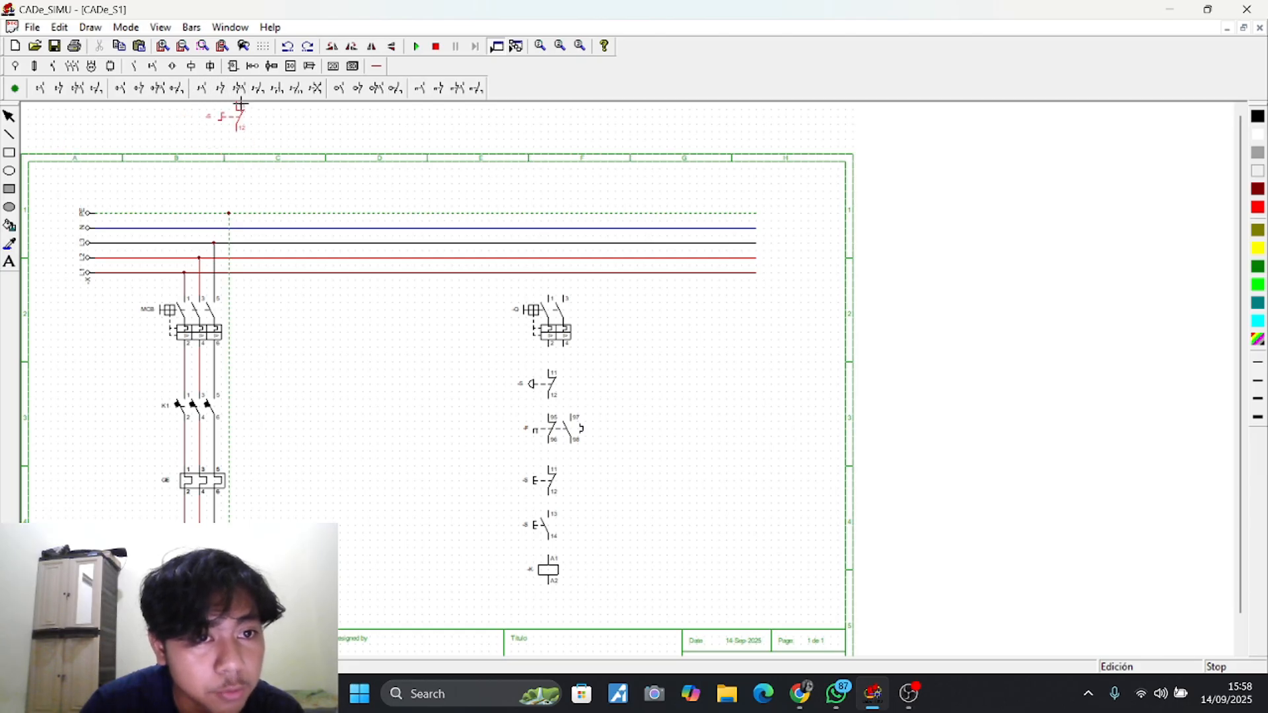
pyautogui.click(277, 88)
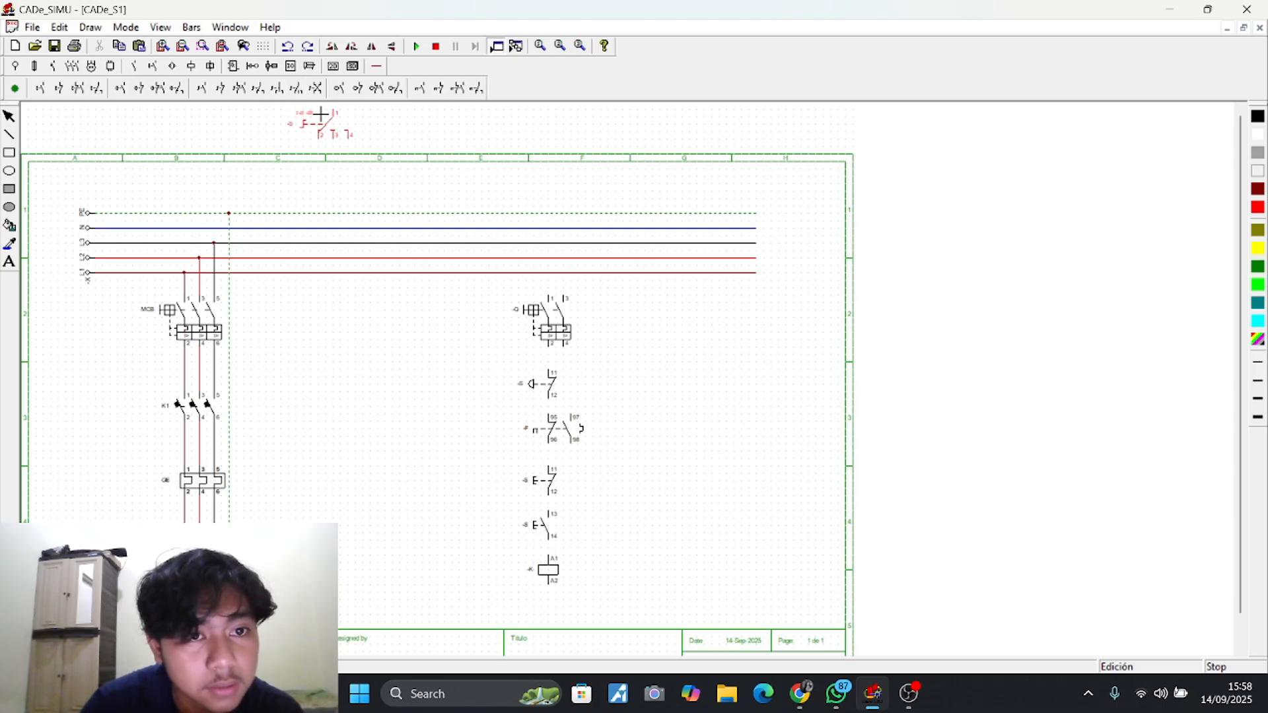
pyautogui.click(315, 89)
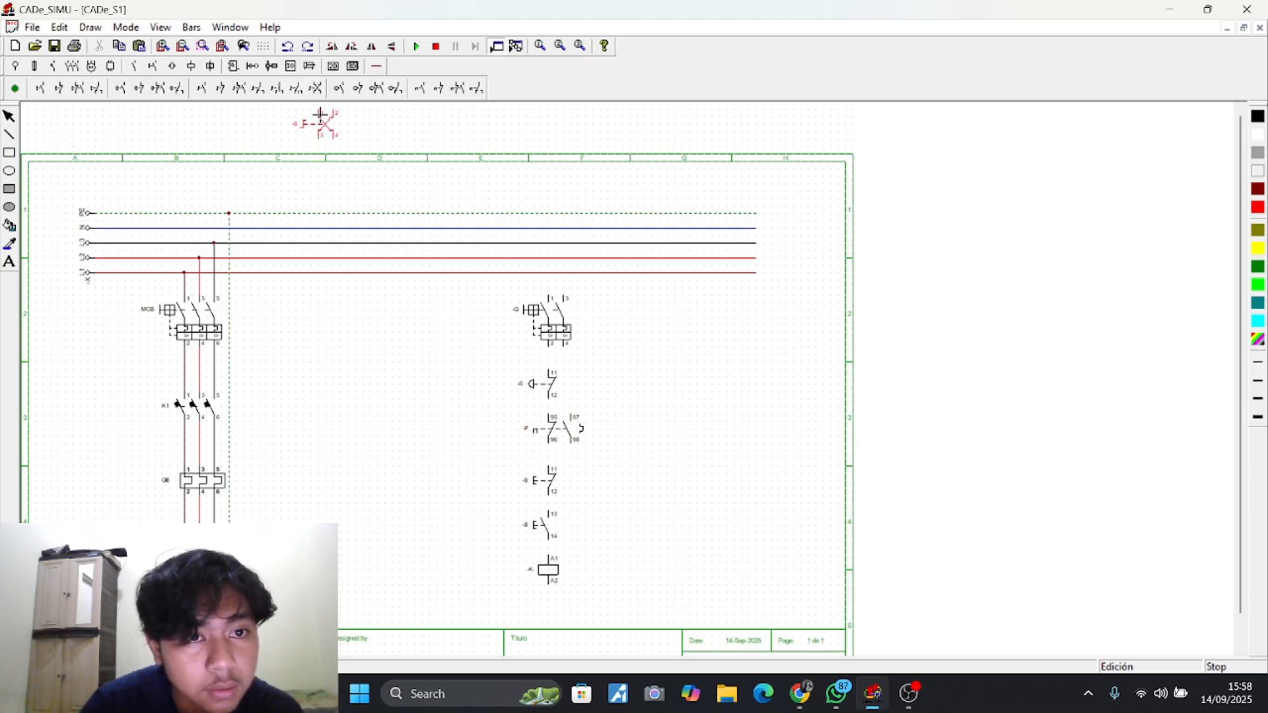
pyautogui.click(357, 88)
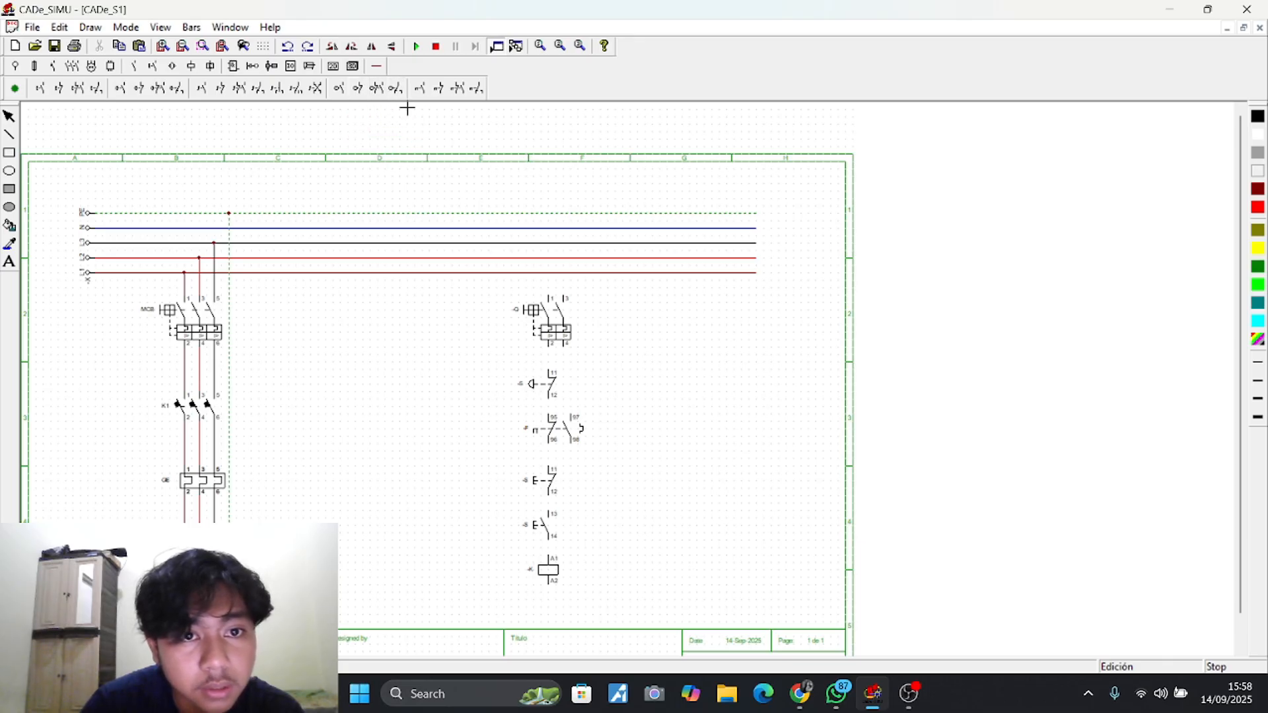
pyautogui.click(420, 88)
pyautogui.click(439, 88)
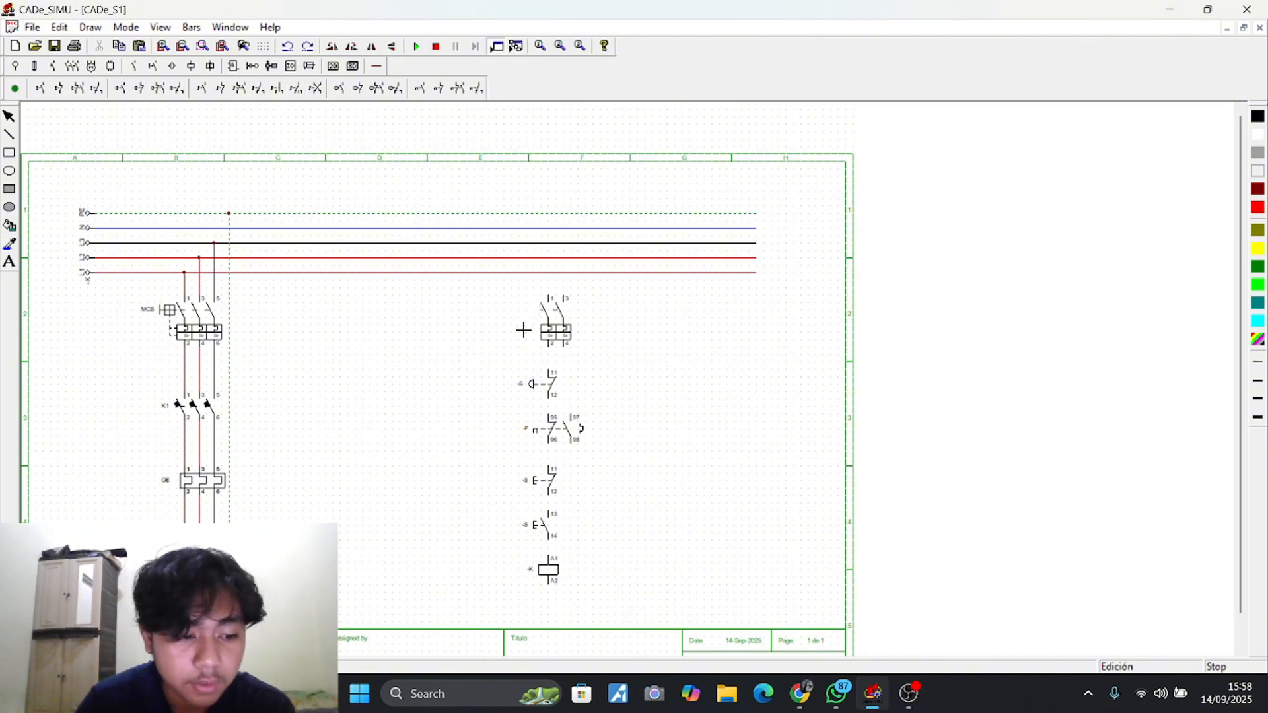
pyautogui.click(40, 91)
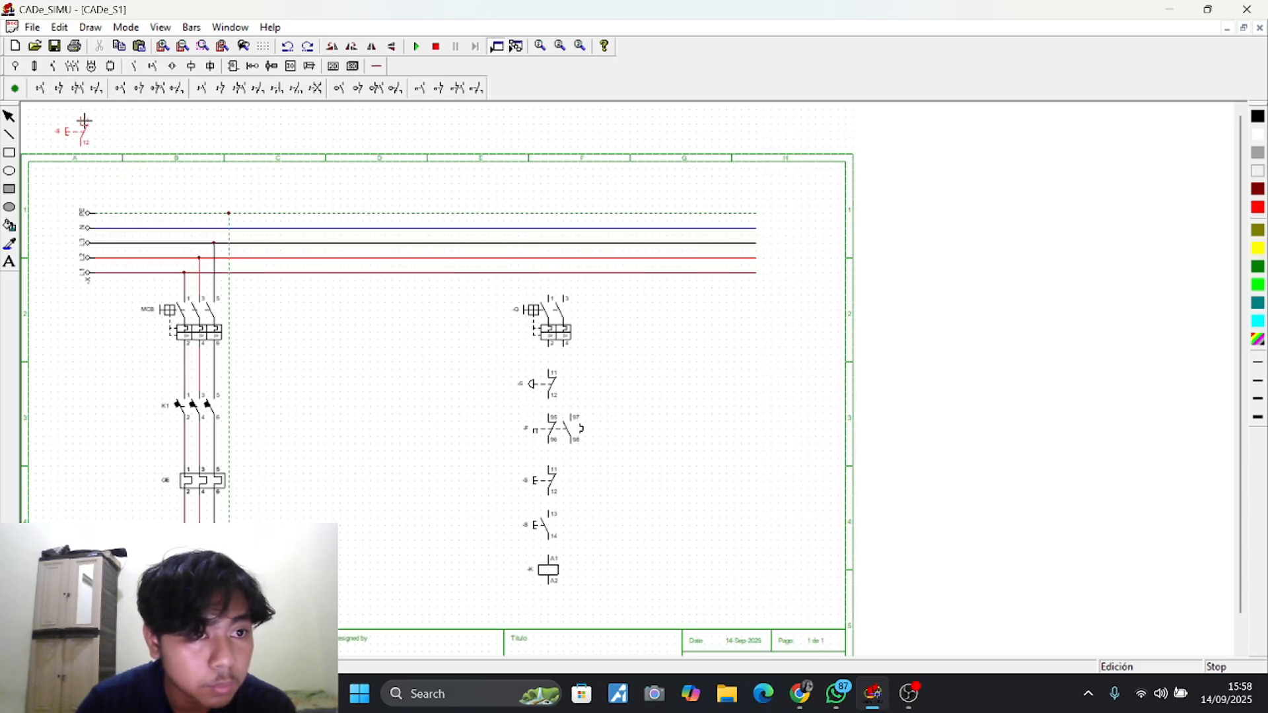
# Place a normally closed auxiliary contact with terminals 11 and 12, rotated horizontally, beside the emergency stop
pyautogui.click(172, 66)
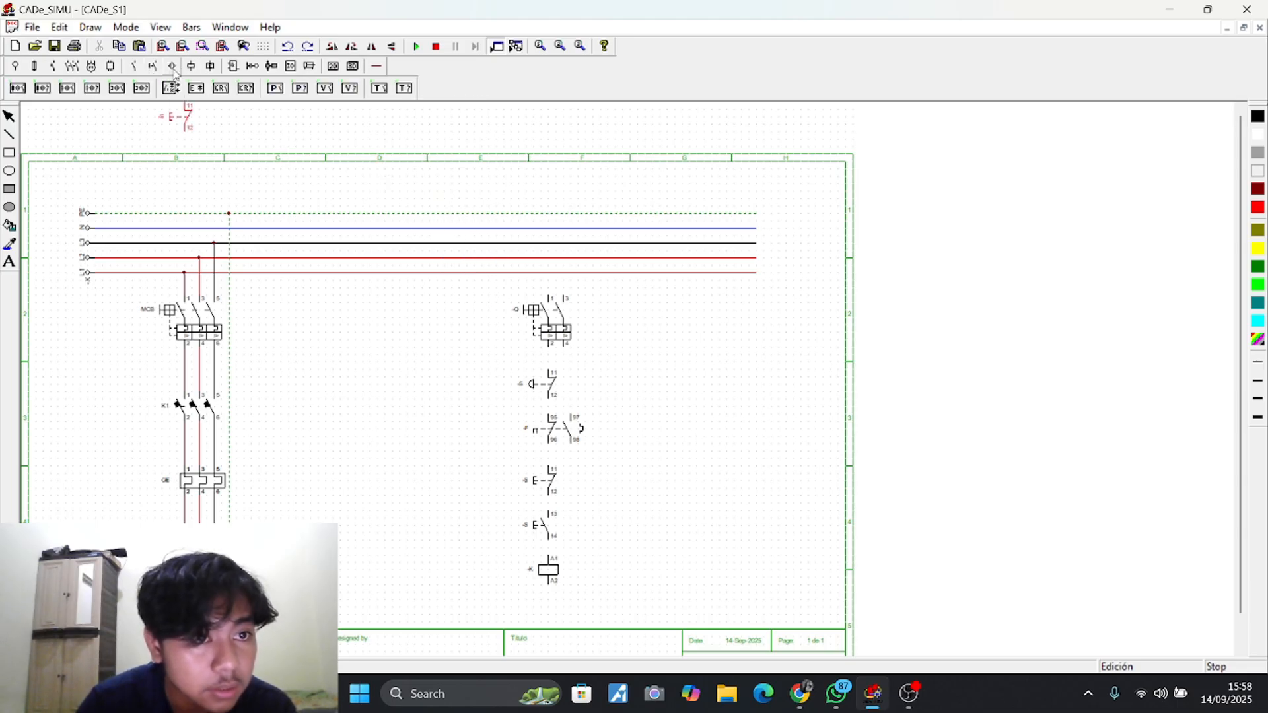
pyautogui.click(134, 66)
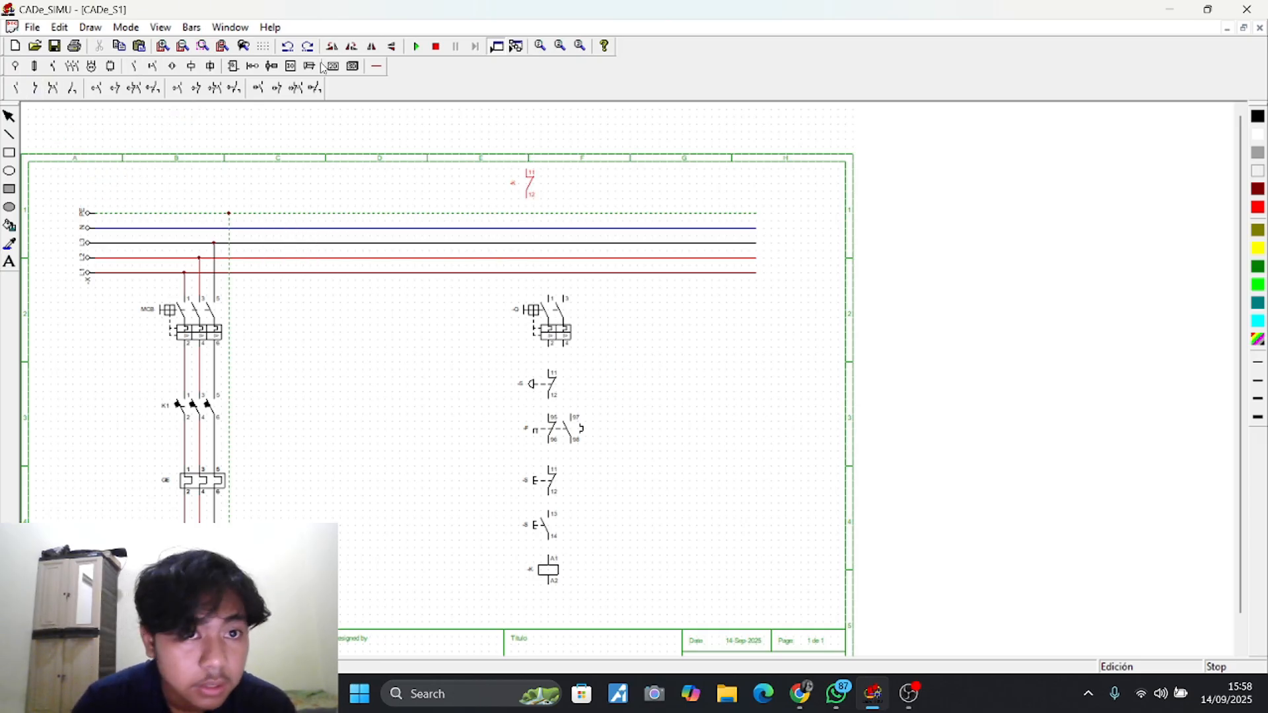
pyautogui.press('space')
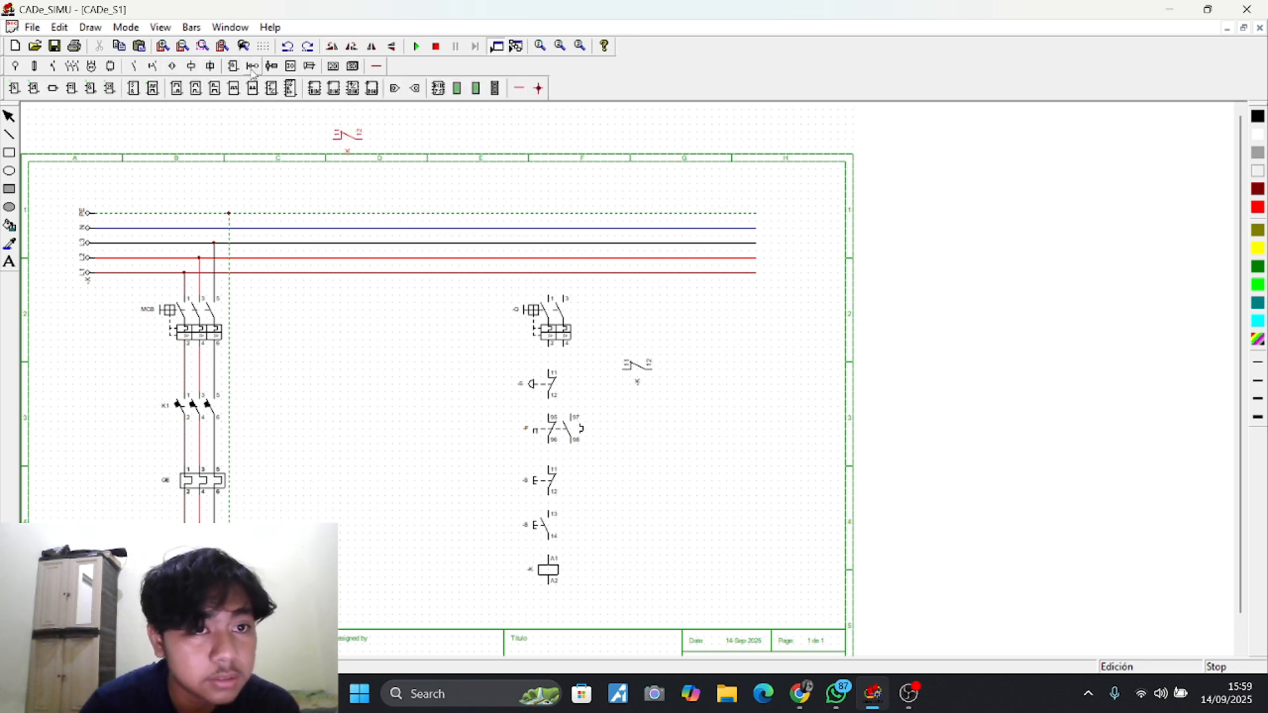
# Place three green pilot lamps with terminals X1 and X2 in the free area beside the control circuit column
pyautogui.moveTo(263, 74)
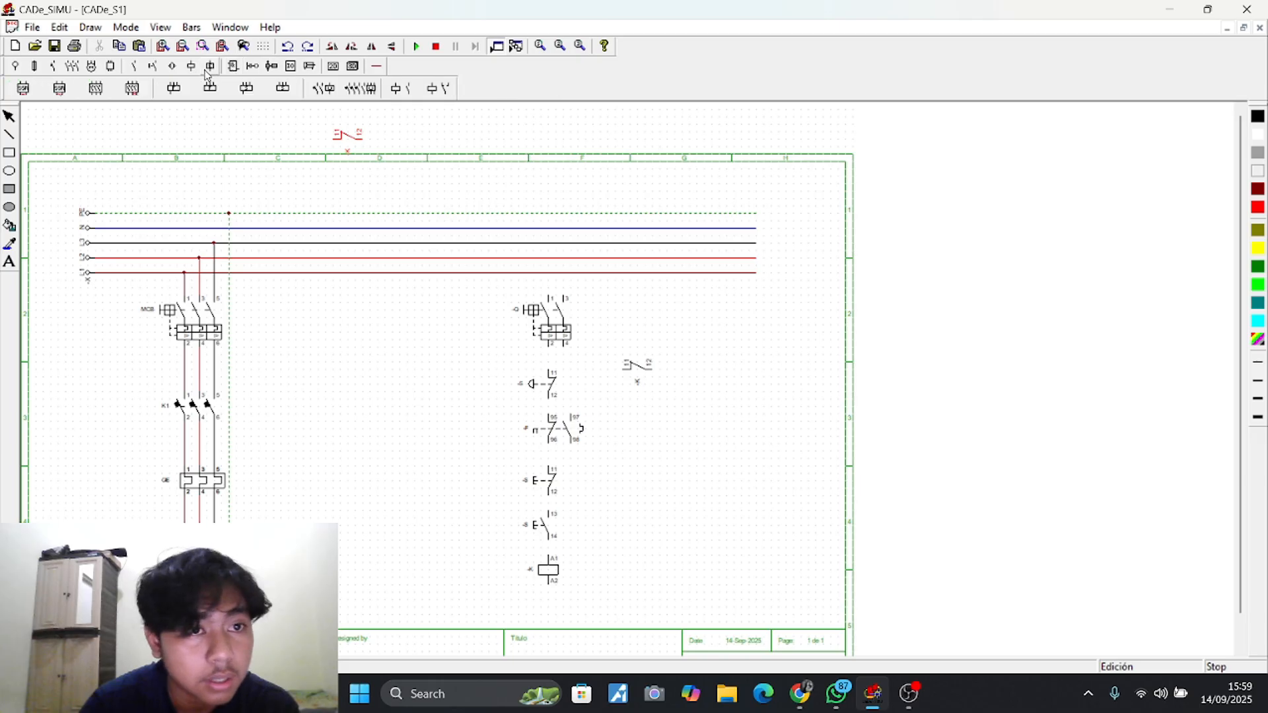
pyautogui.moveTo(333, 66)
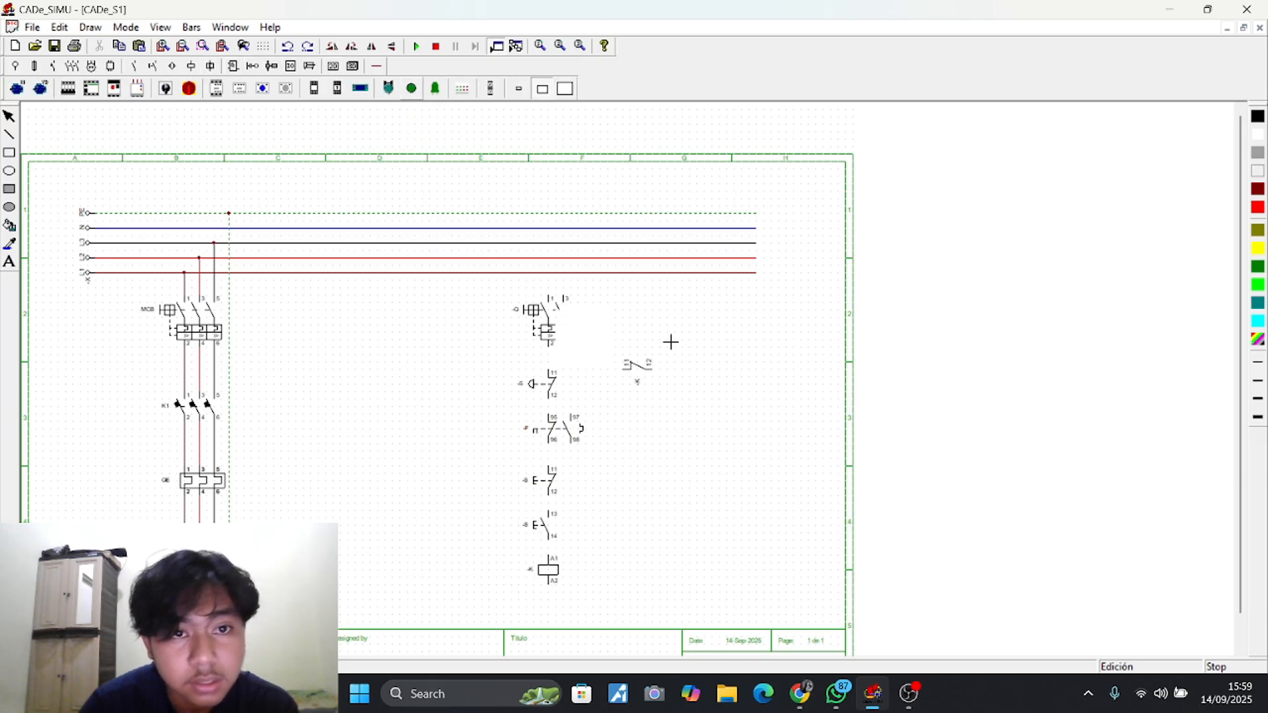
pyautogui.click(726, 383)
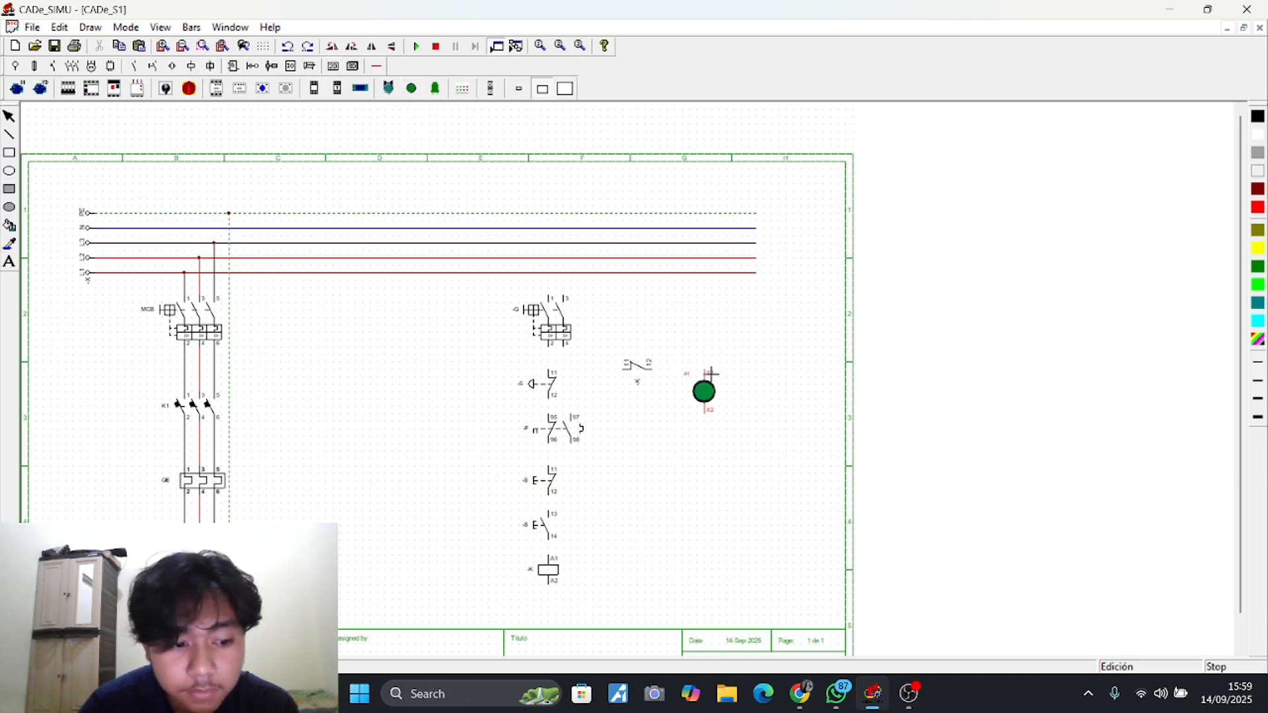
pyautogui.click(714, 362)
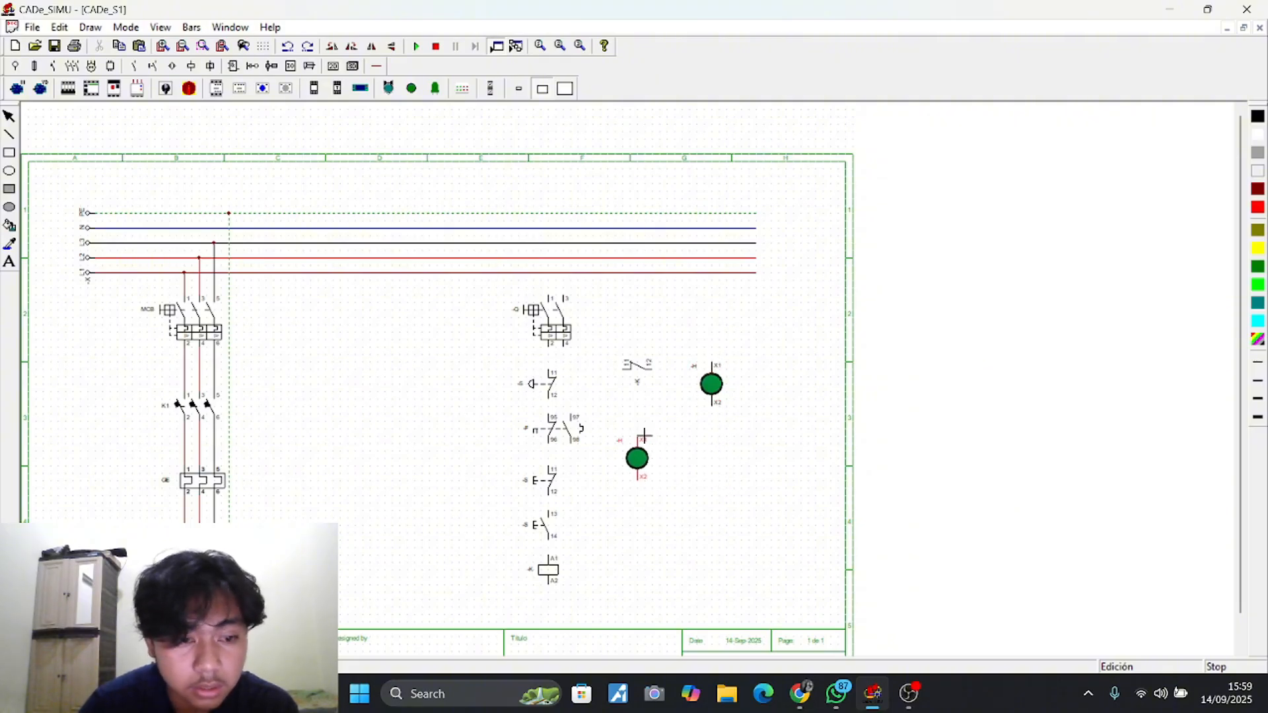
pyautogui.click(642, 430)
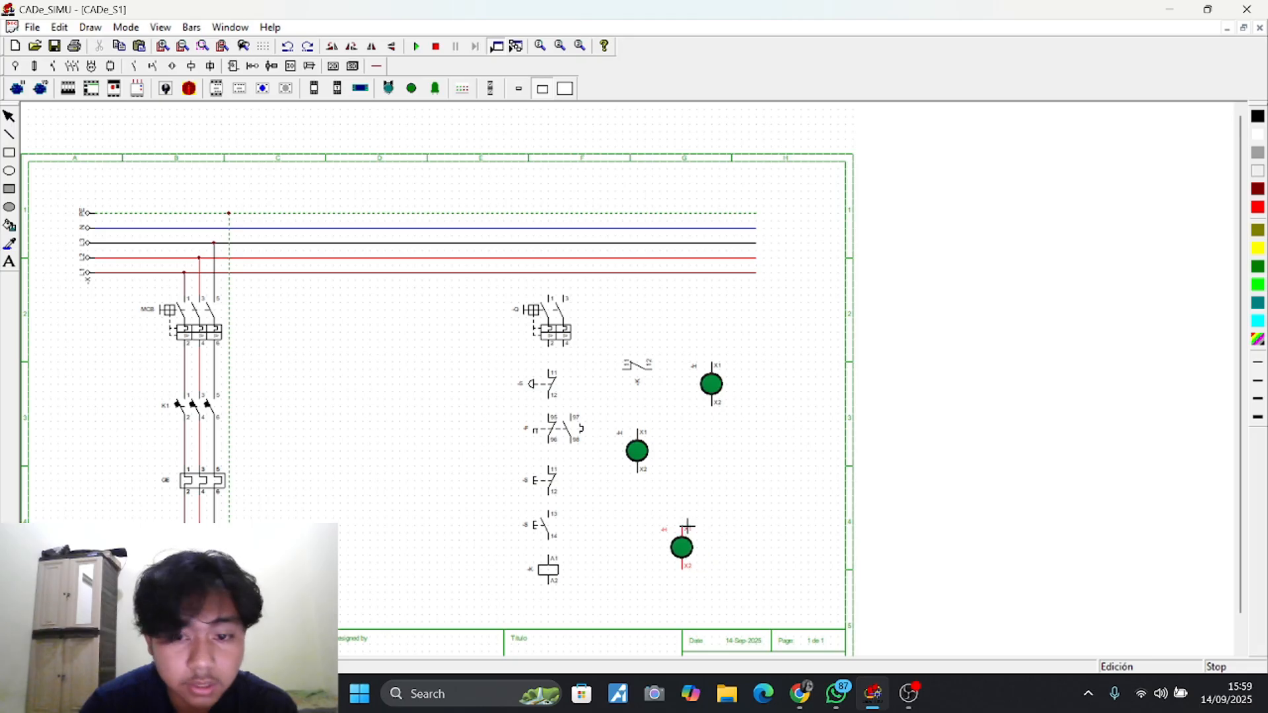
pyautogui.click(689, 511)
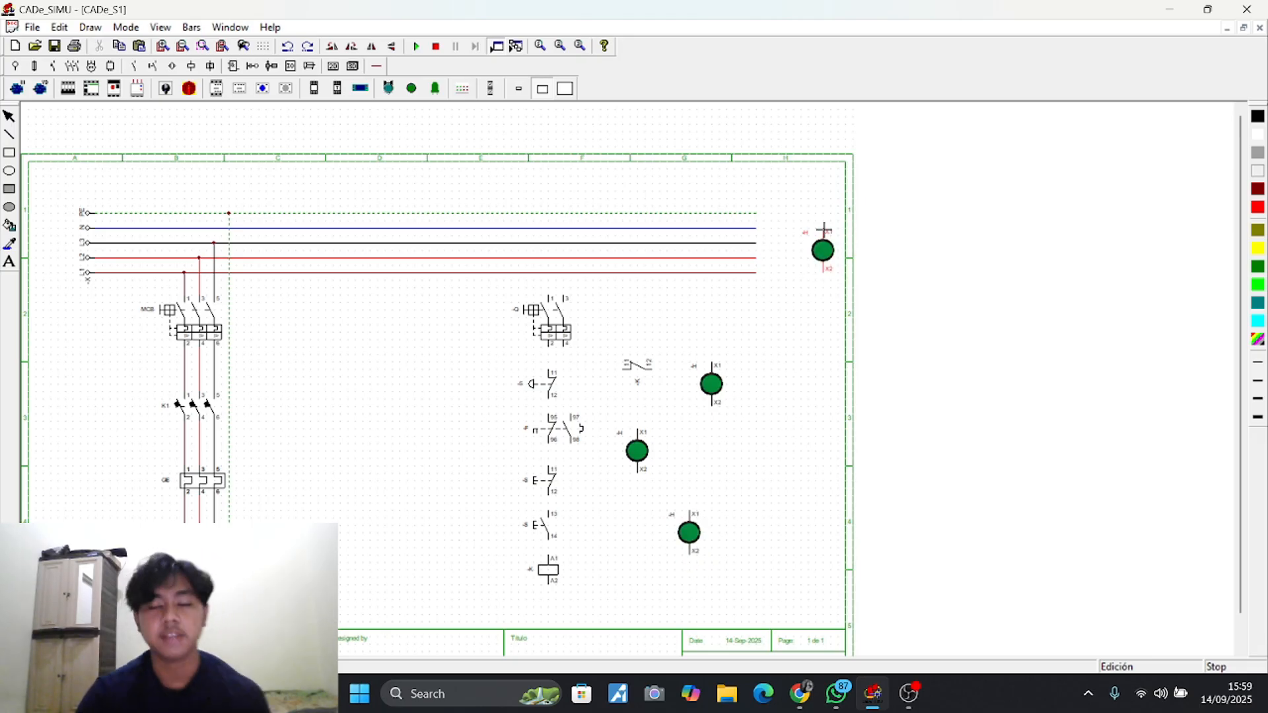
pyautogui.press('Escape')
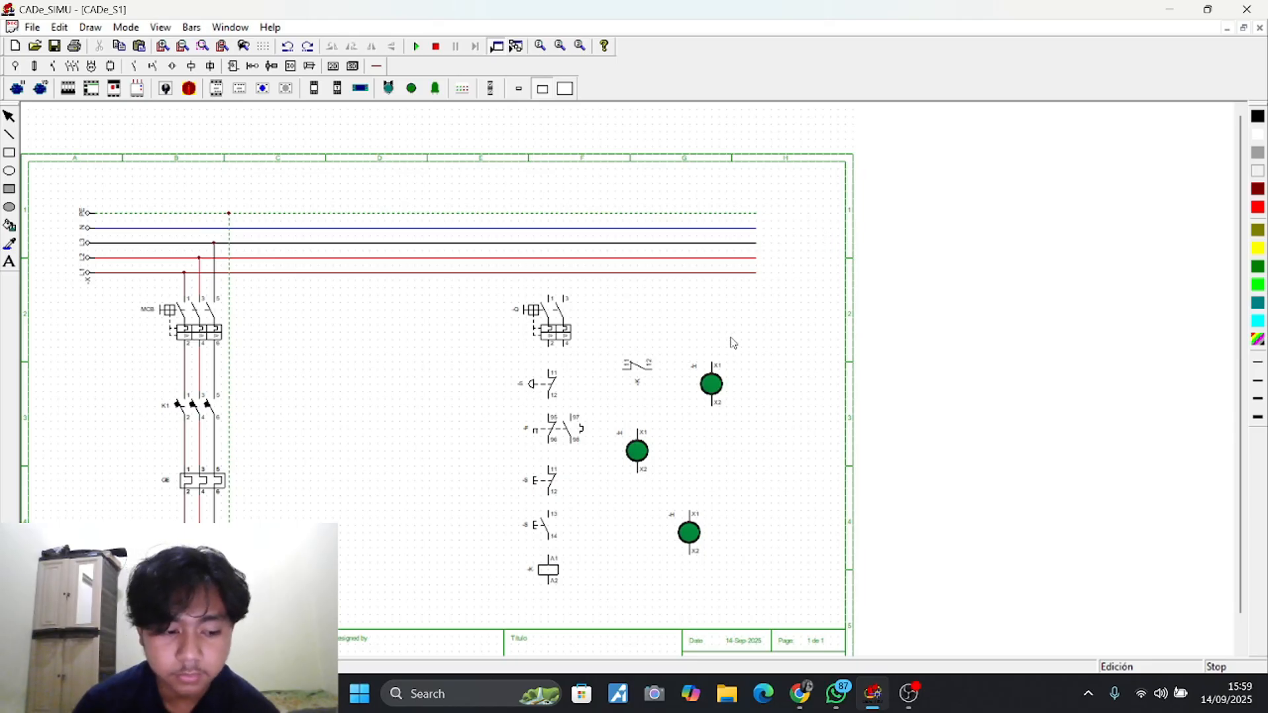
# Place a single-pole normally open KM contact with terminals 1 and 2 beside the normally open pushbutton
pyautogui.click(132, 66)
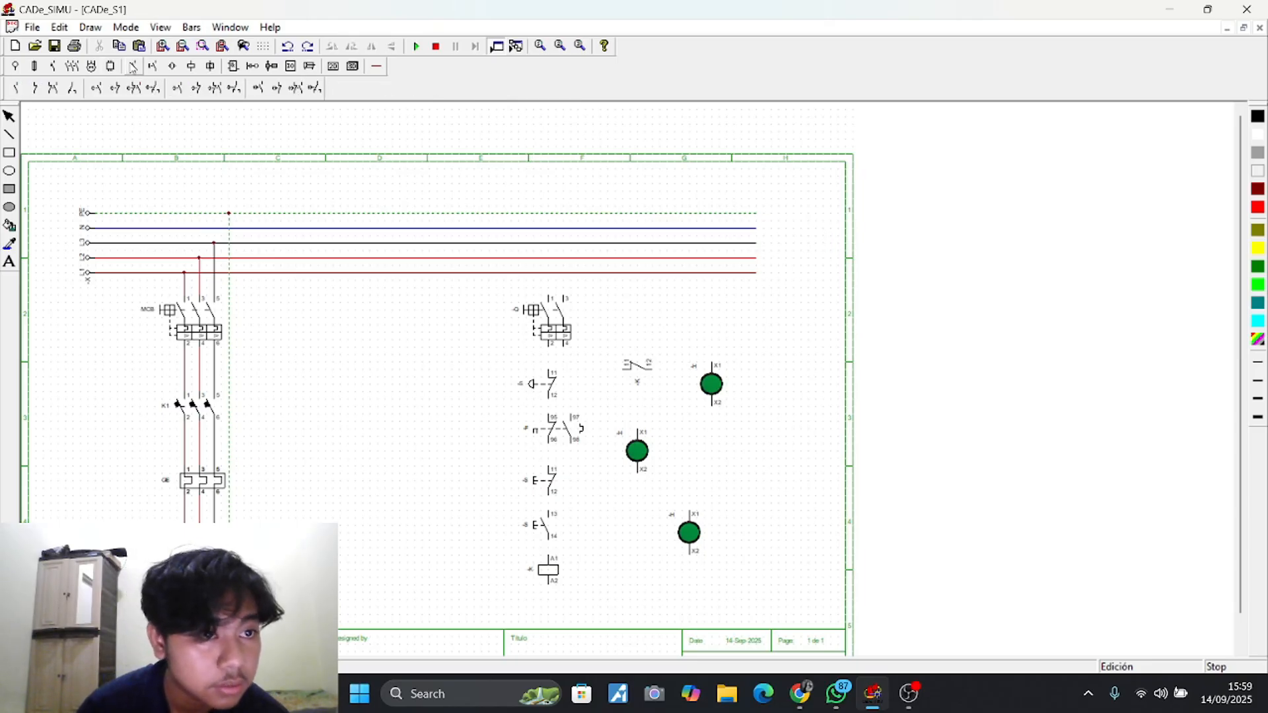
pyautogui.click(16, 87)
pyautogui.click(93, 88)
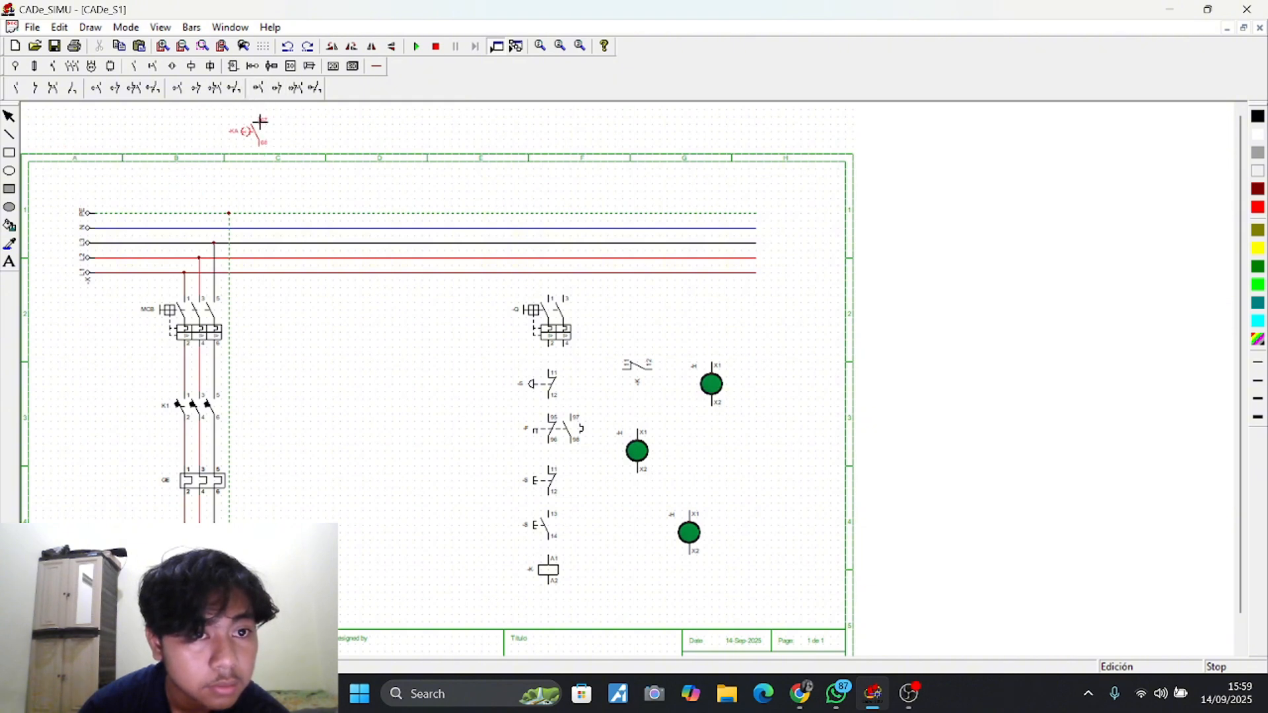
pyautogui.click(137, 131)
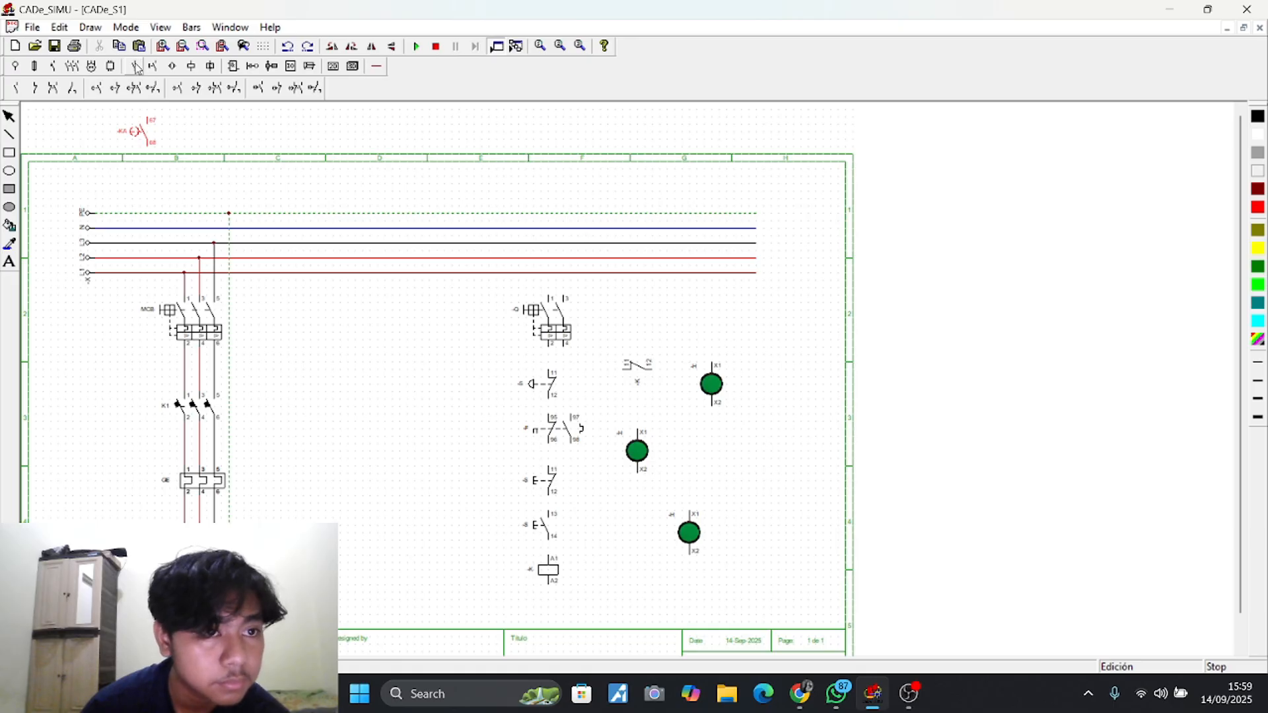
pyautogui.click(110, 66)
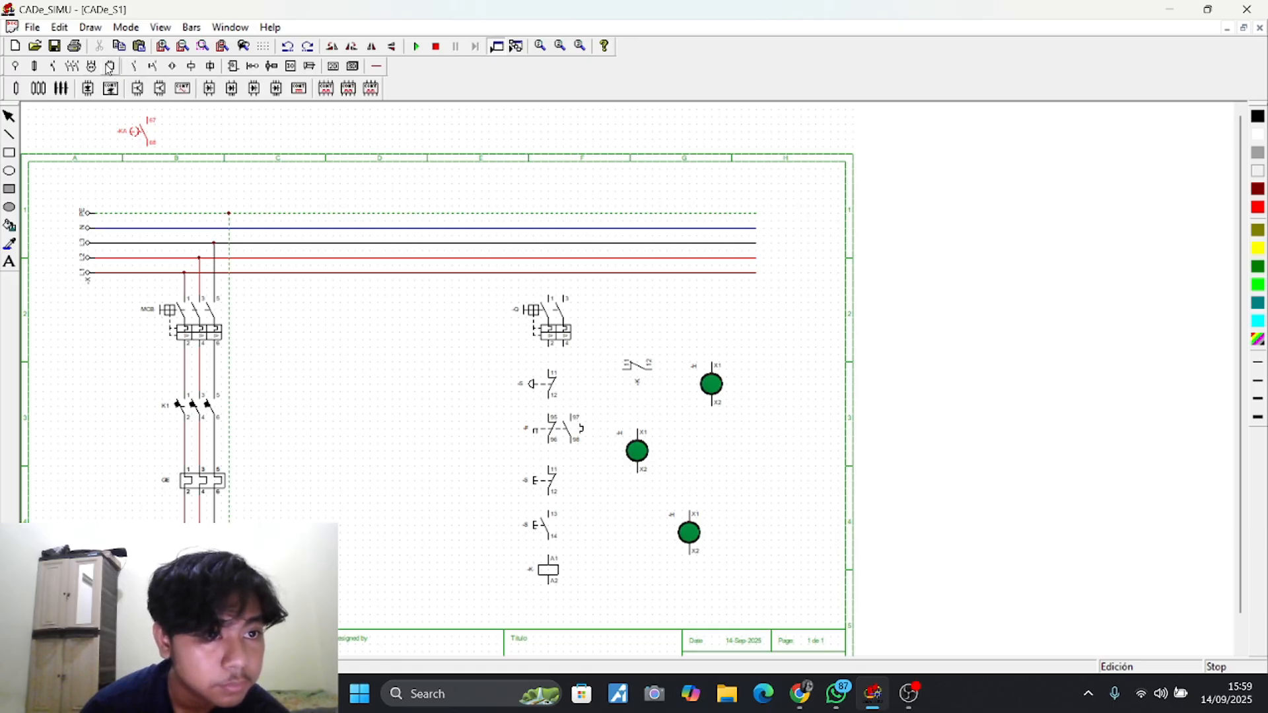
pyautogui.click(53, 66)
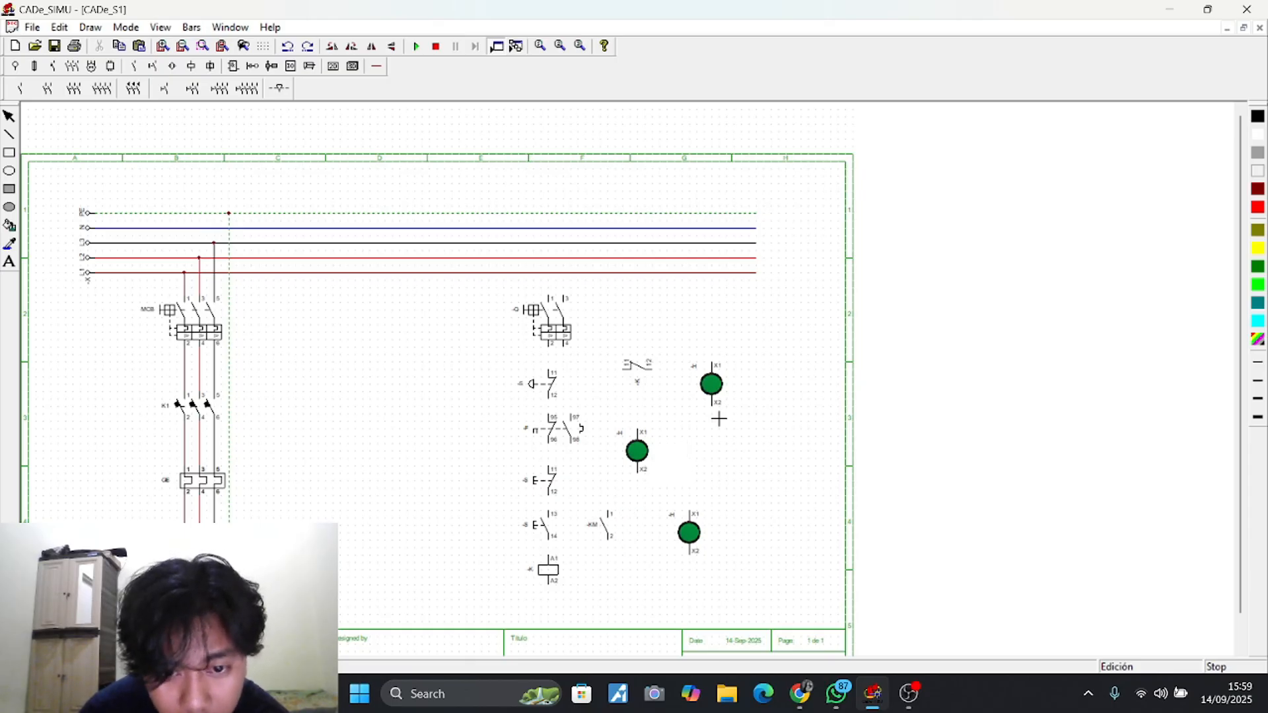
pyautogui.rightClick(840, 430)
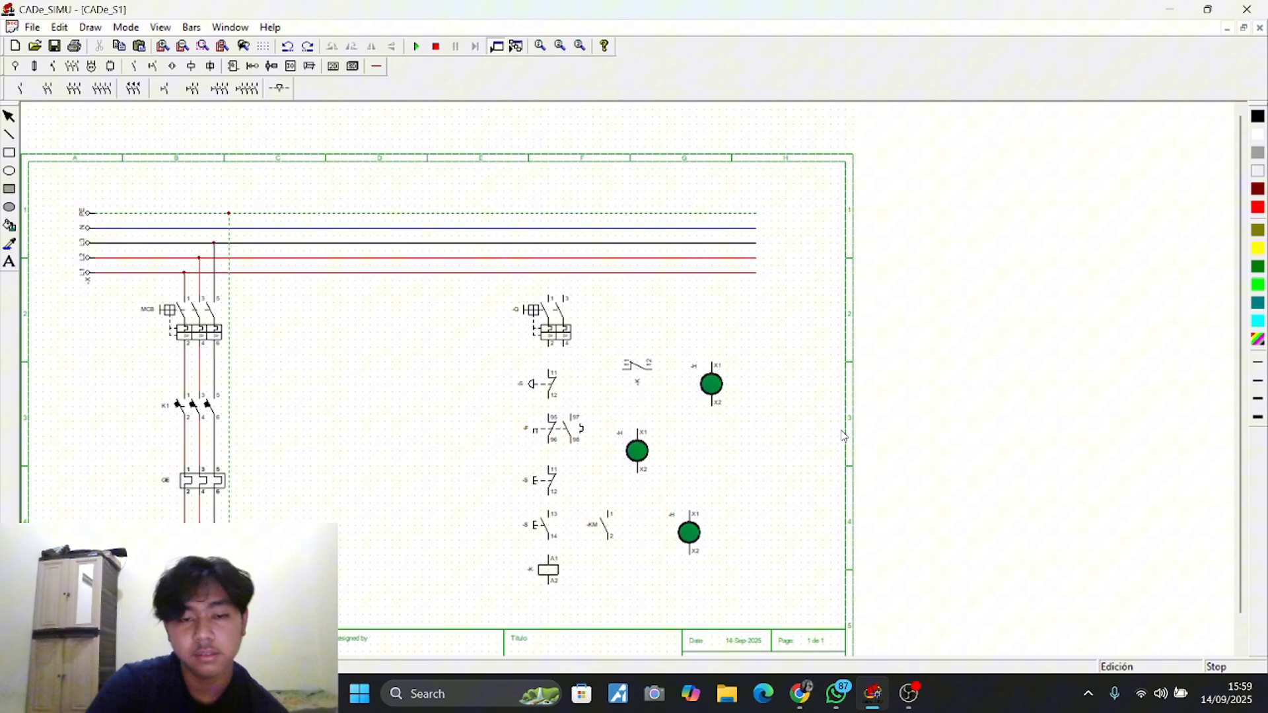
# Name the control circuit's two-pole breaker MCB2 and the mushroom-head emergency stop EMERG
pyautogui.doubleClick(528, 320)
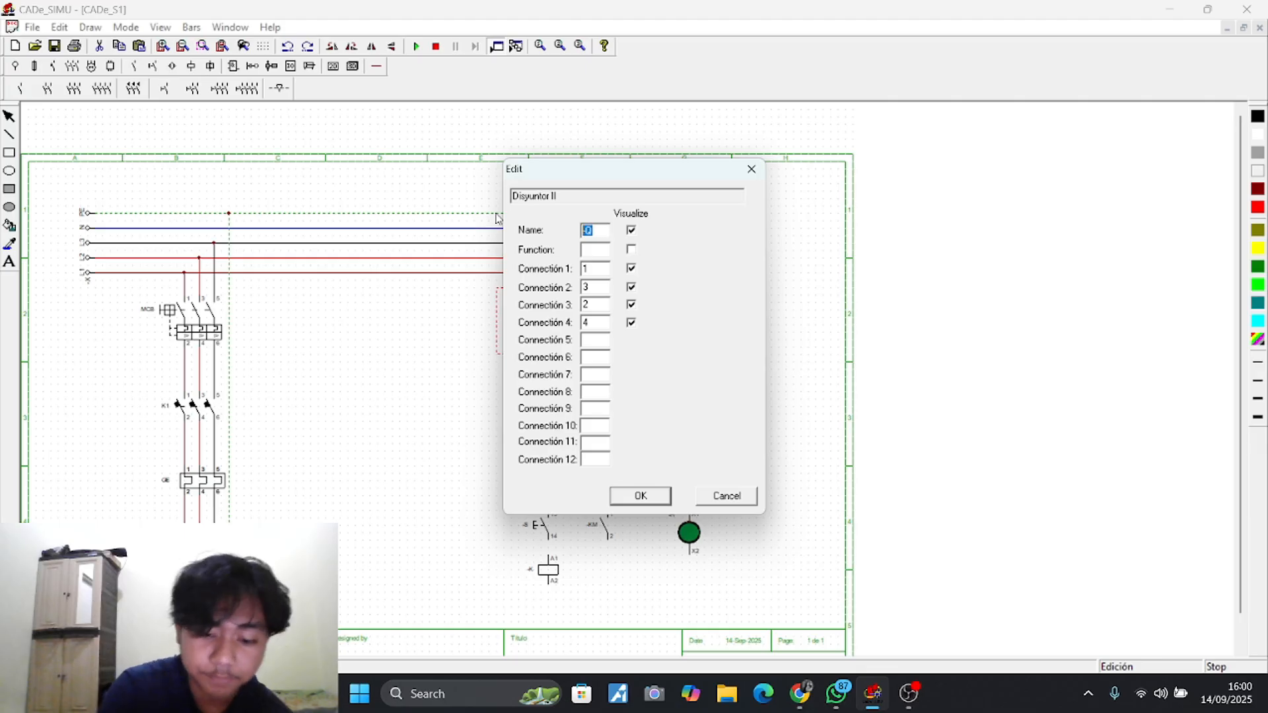
pyautogui.write('MCB')
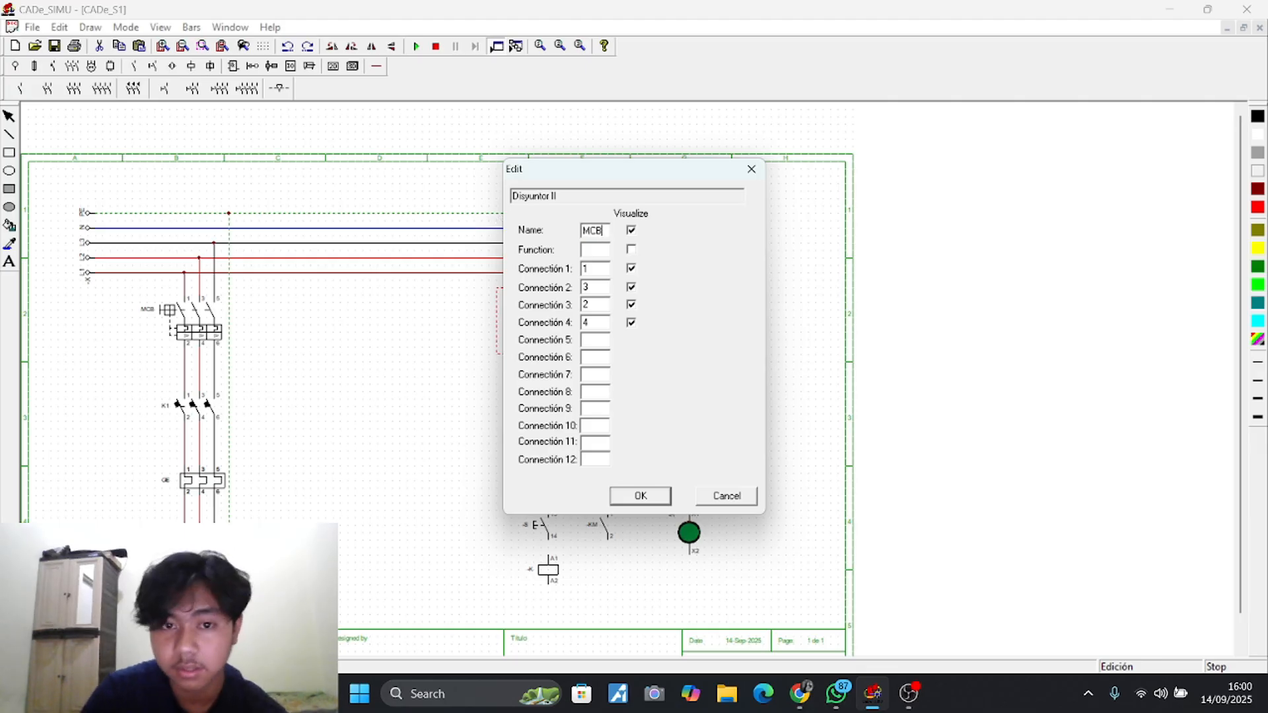
pyautogui.write('2')
pyautogui.press('Return')
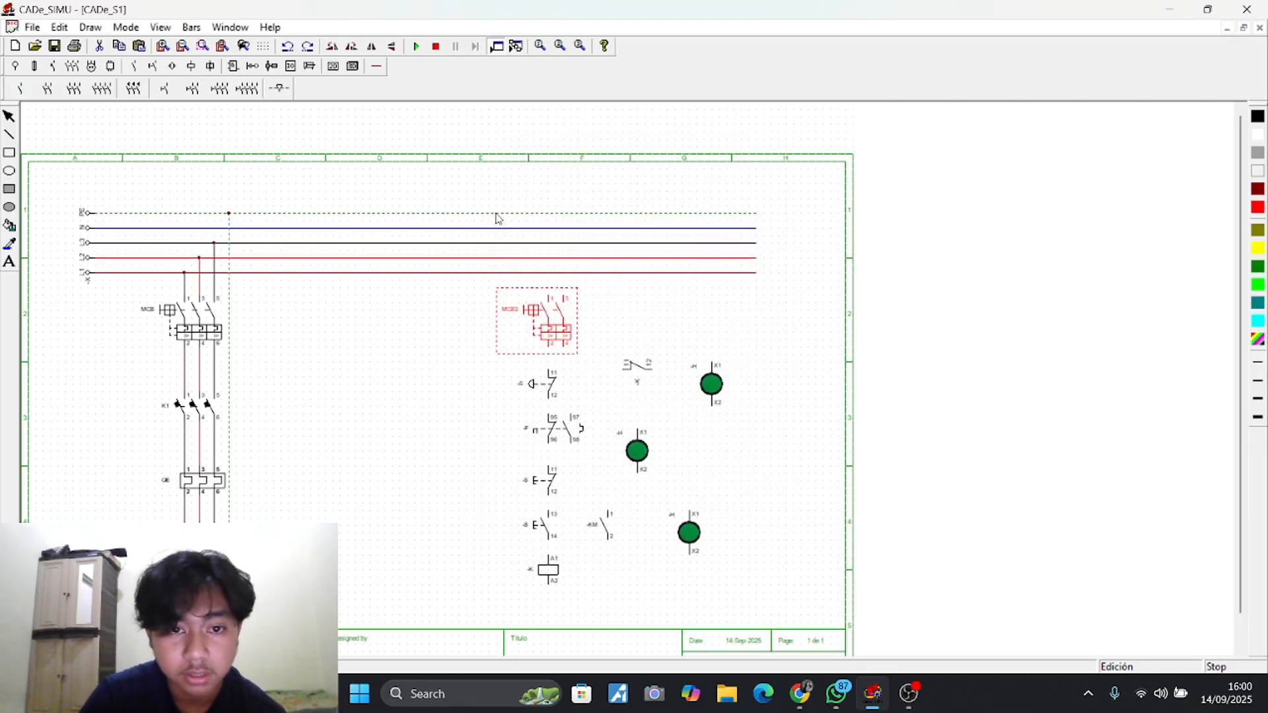
pyautogui.doubleClick(525, 393)
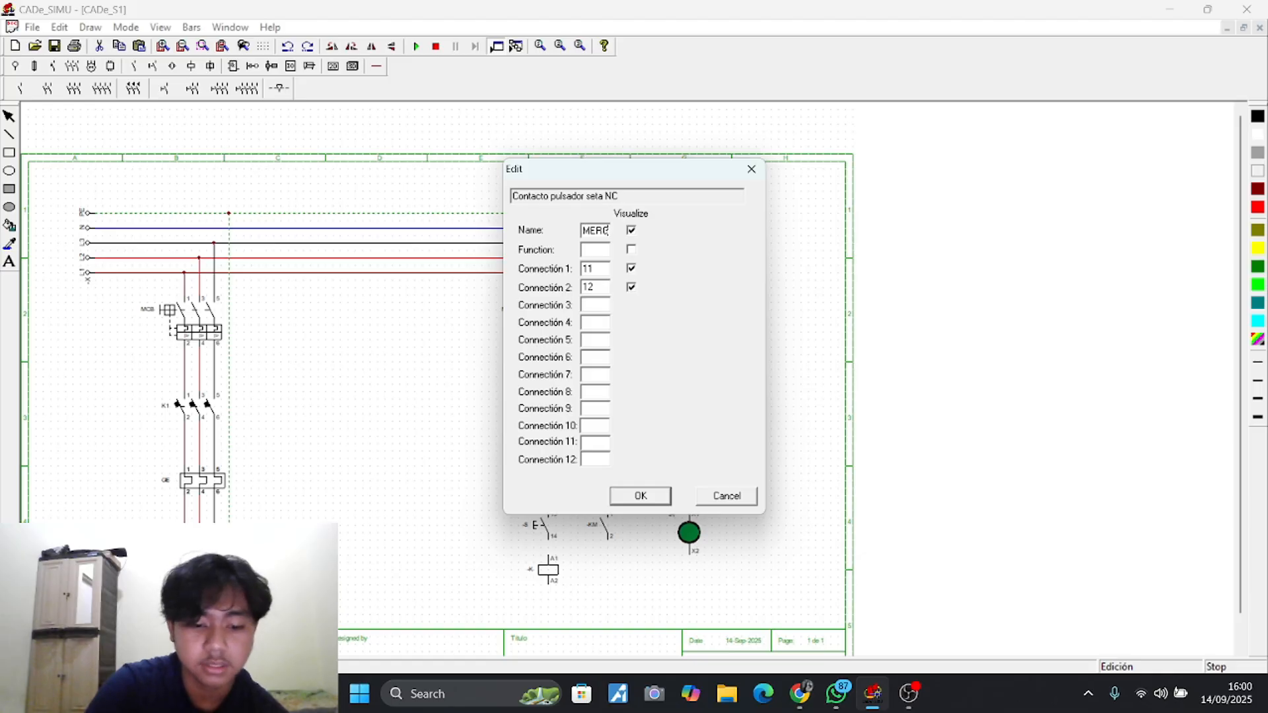
pyautogui.press('Return')
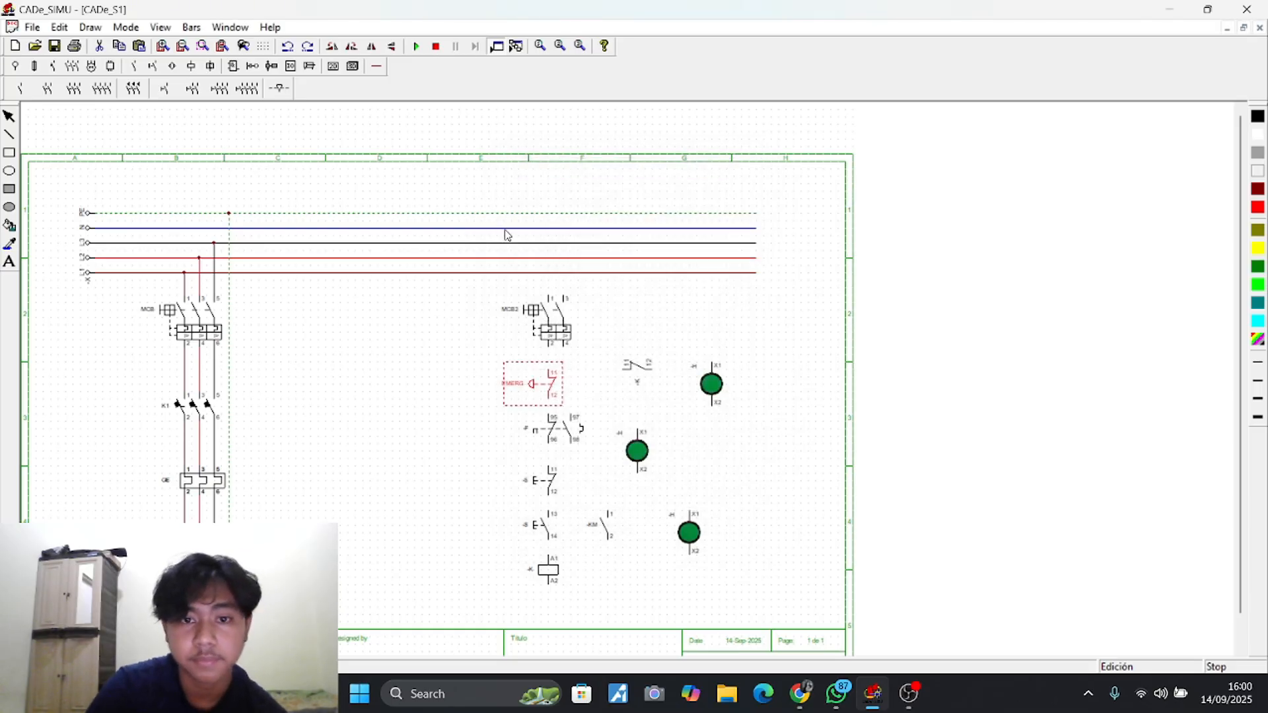
# Rename the mushroom-head emergency stop EMS and name the overload contact block with terminals 95 to 98 OL
pyautogui.doubleClick(526, 396)
pyautogui.hotkey('shift', 'End')
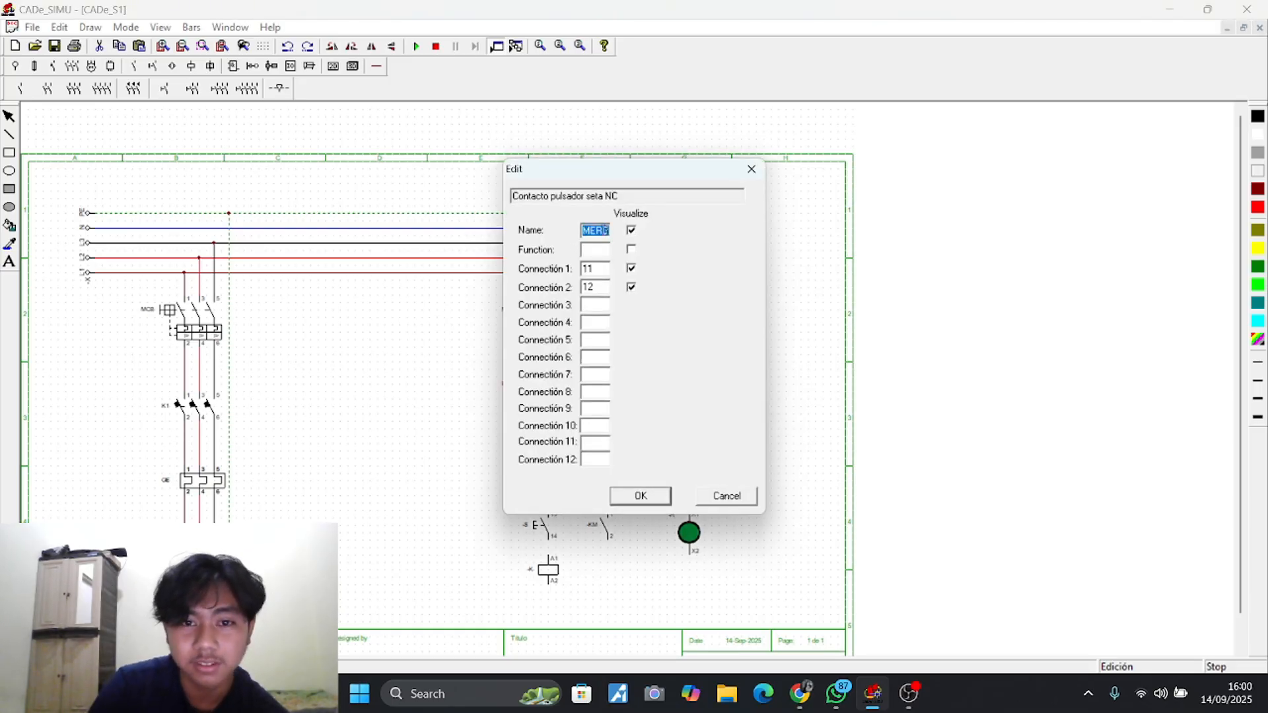
pyautogui.press('BackSpace')
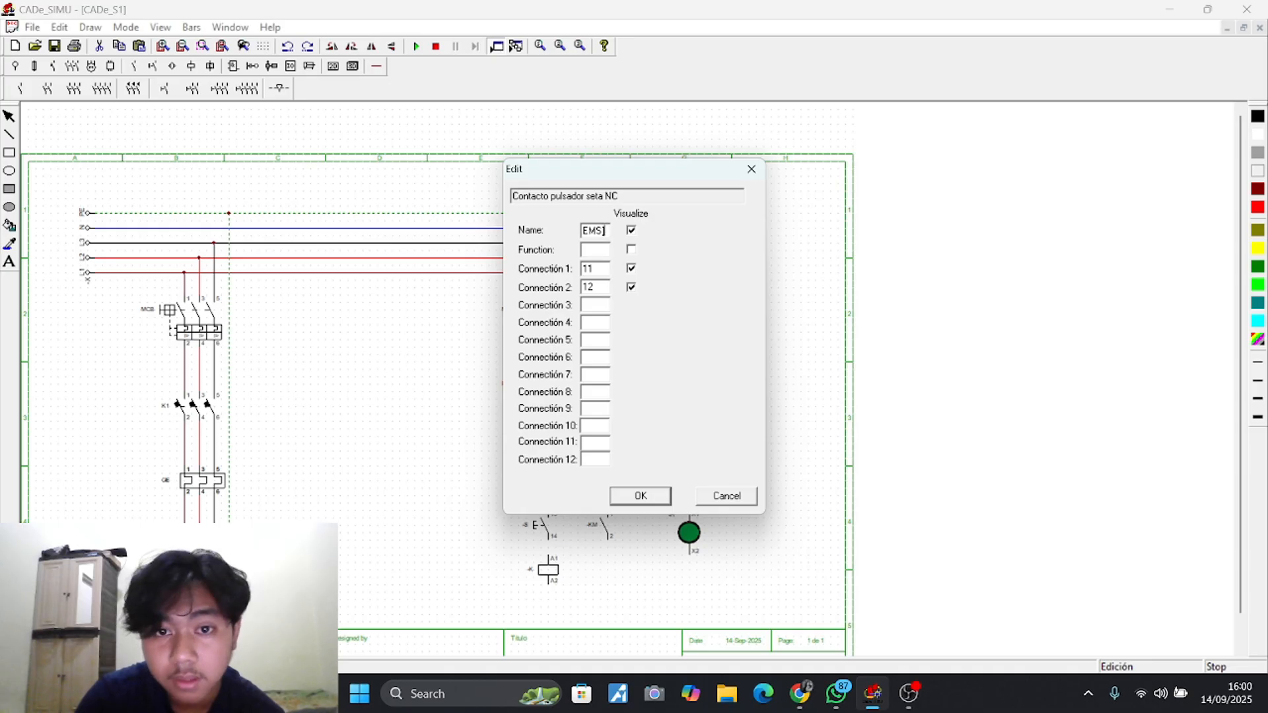
pyautogui.press('Return')
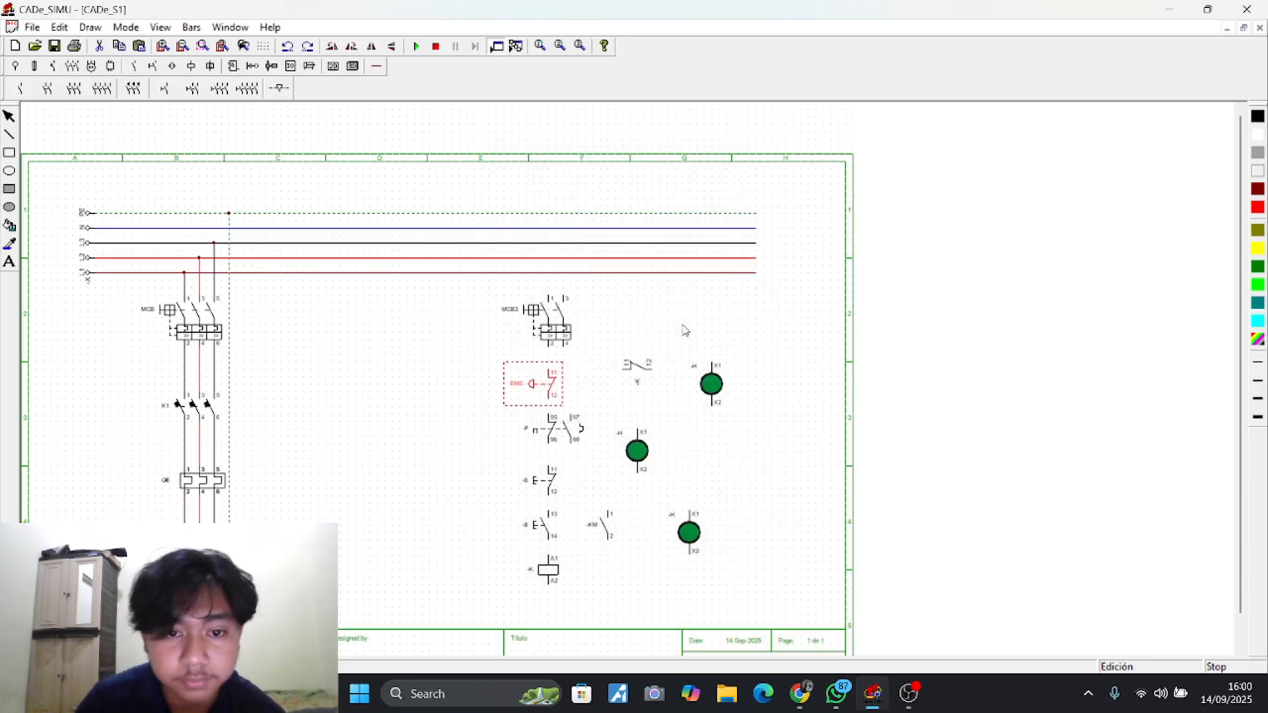
pyautogui.doubleClick(535, 426)
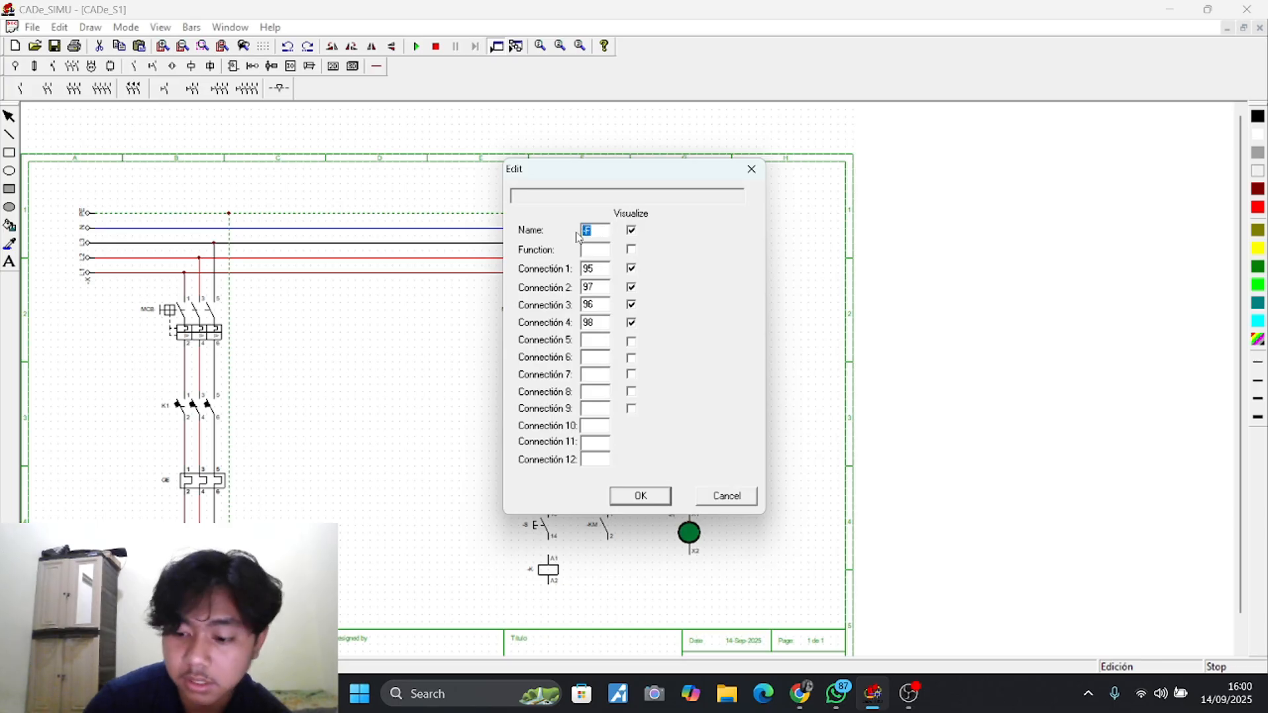
pyautogui.write('OL')
pyautogui.press('Return')
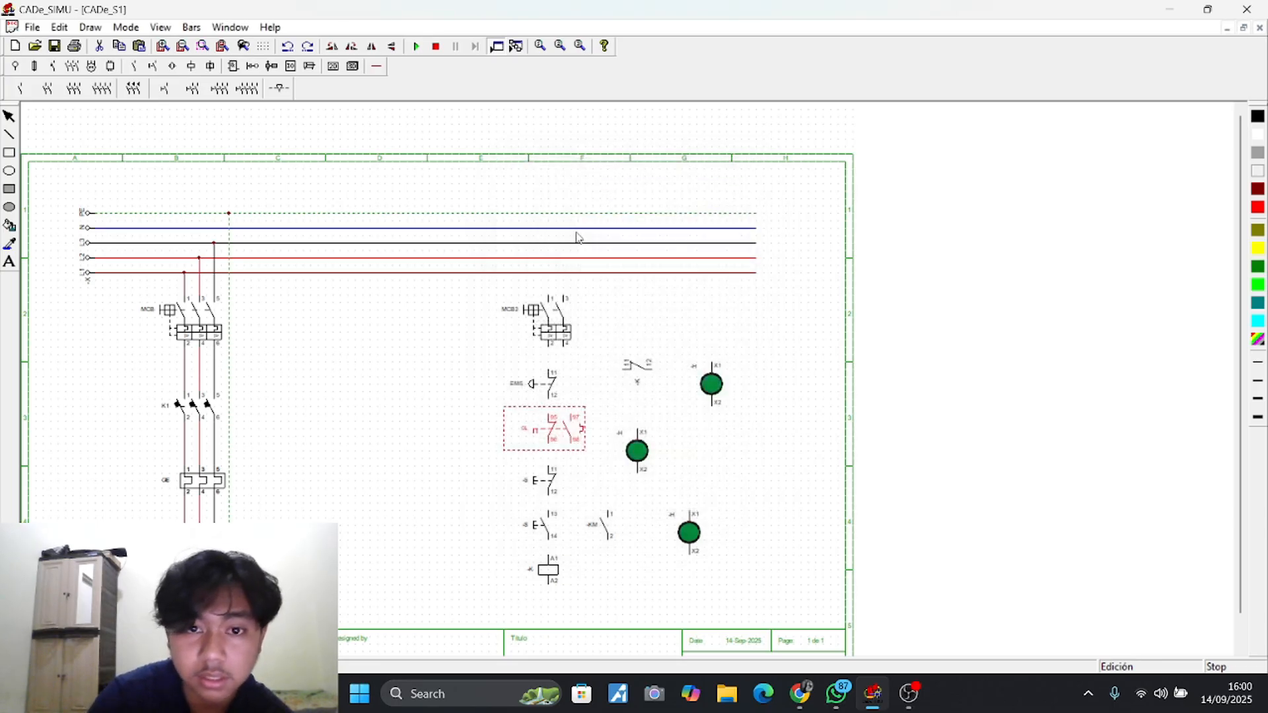
# Name the control circuit's normally closed pushbutton STOP and the normally open pushbutton below it START
pyautogui.doubleClick(528, 483)
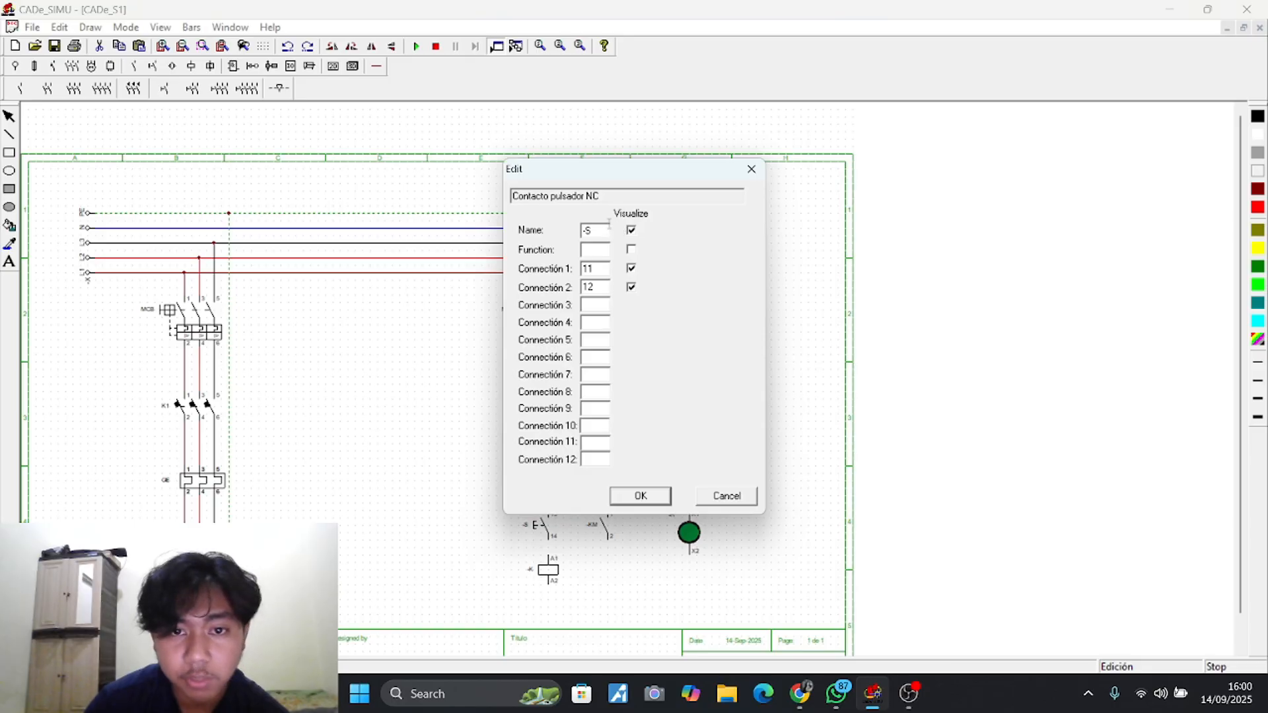
pyautogui.write('STO')
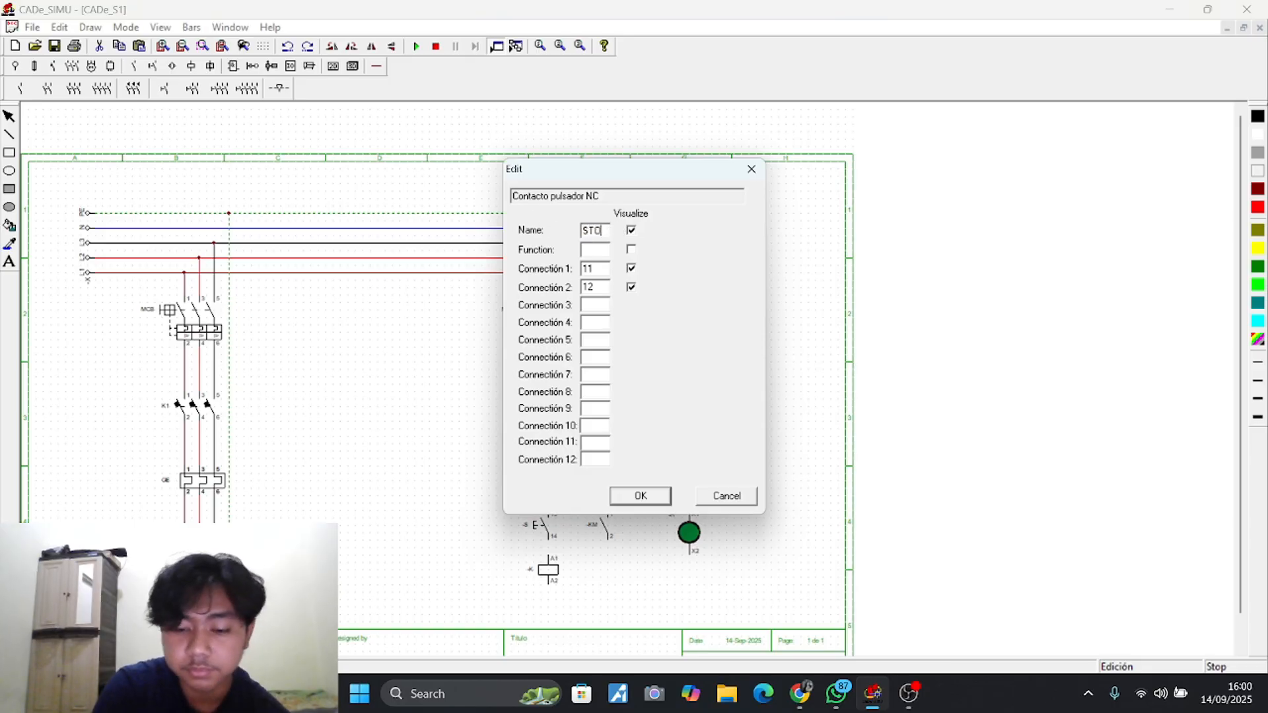
pyautogui.write('P')
pyautogui.press('Return')
pyautogui.doubleClick(532, 526)
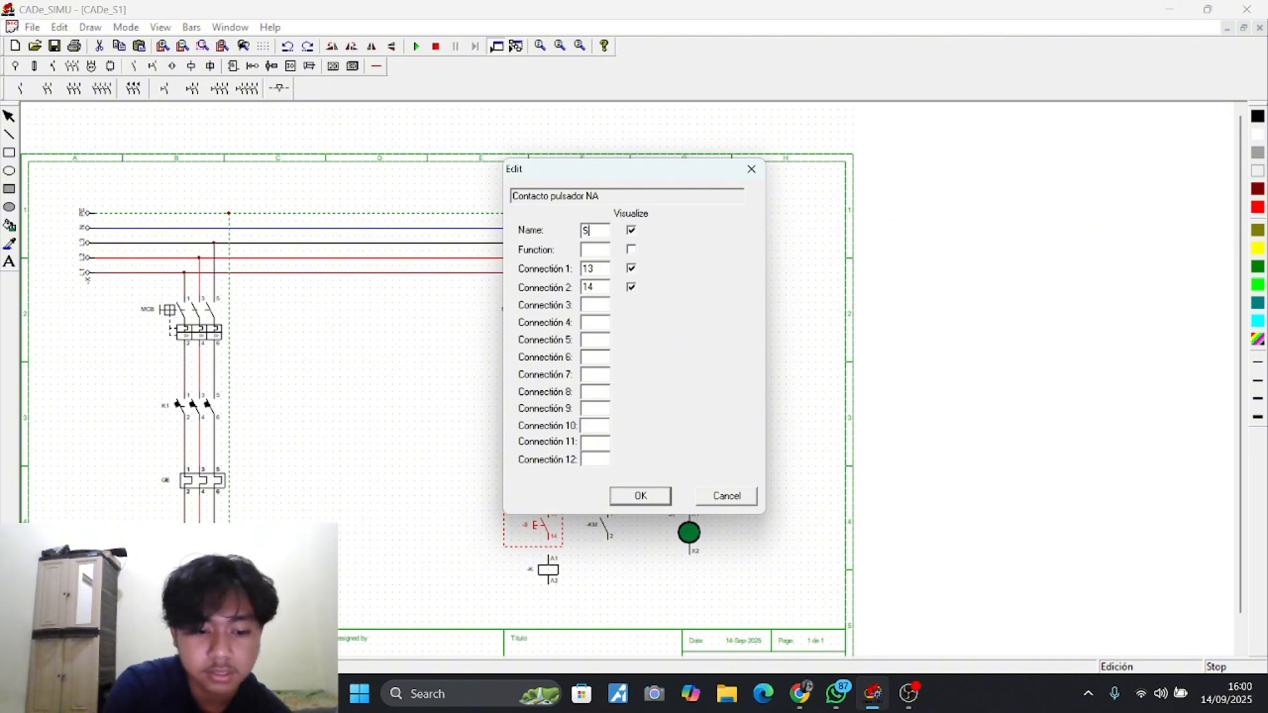
pyautogui.write('START')
pyautogui.press('Return')
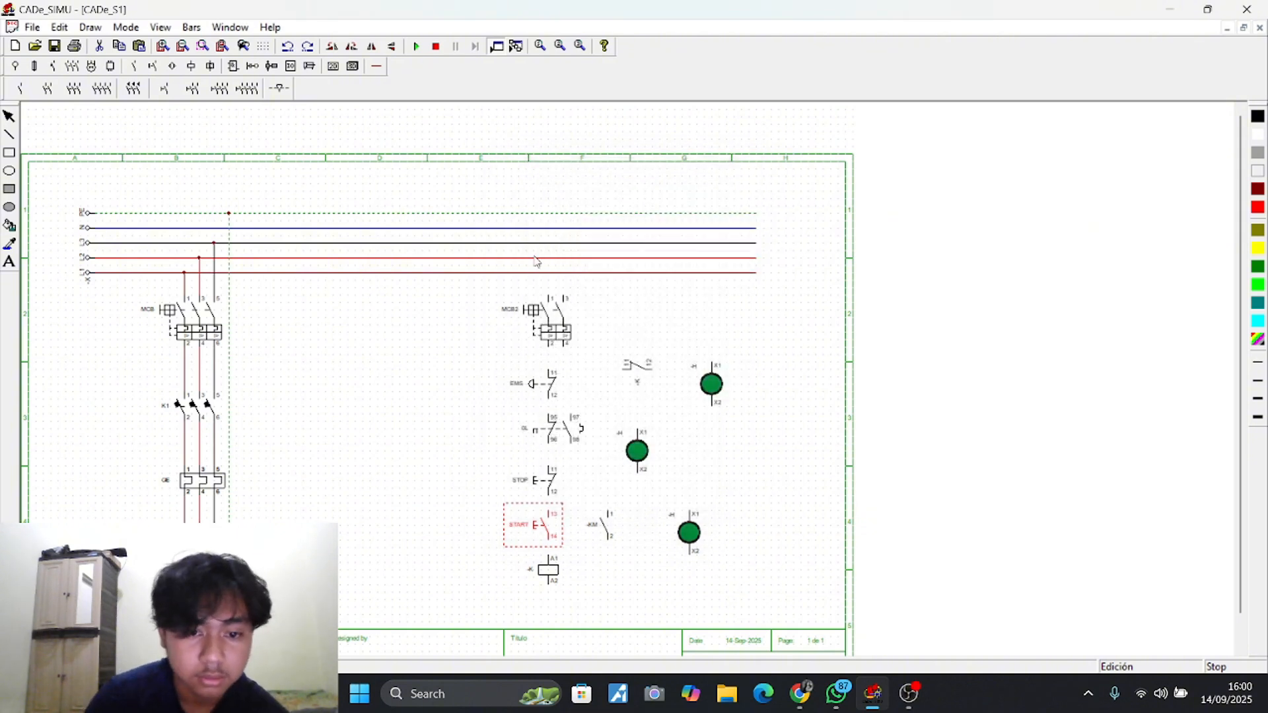
# Name the contactor coil with terminals A1 and A2 below the START pushbutton K1
pyautogui.doubleClick(538, 574)
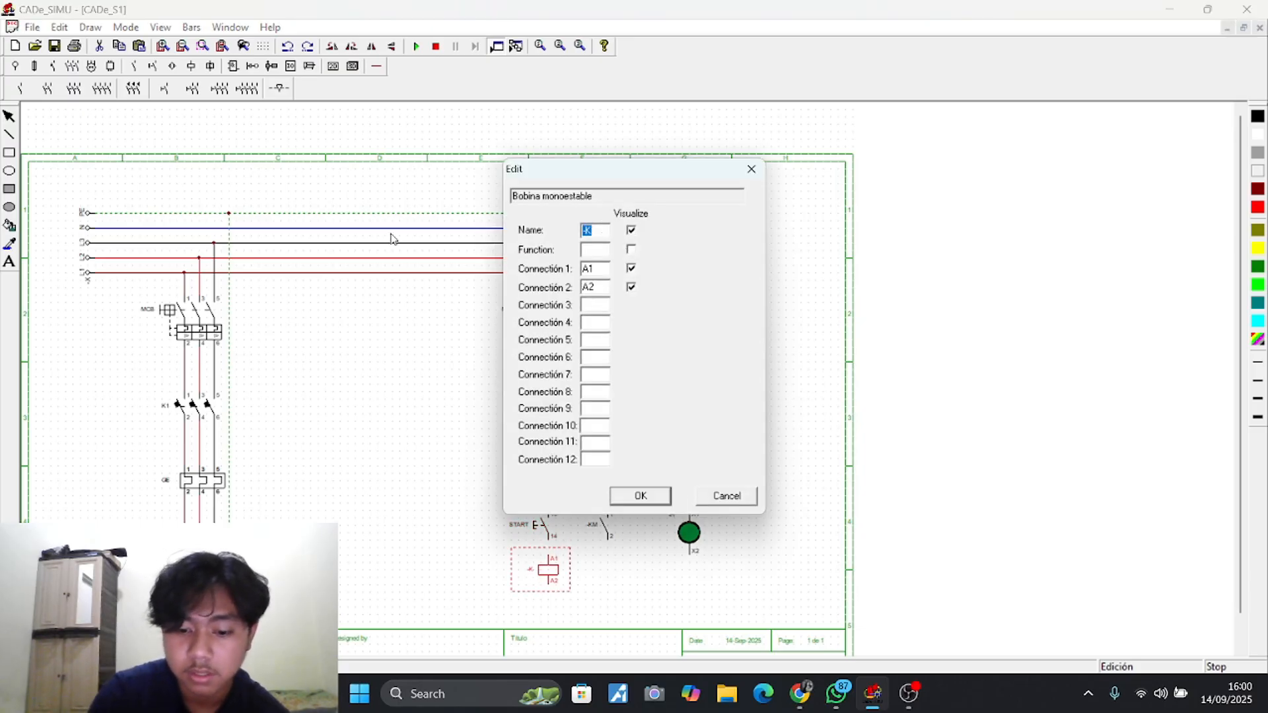
pyautogui.write('1')
pyautogui.press('Return')
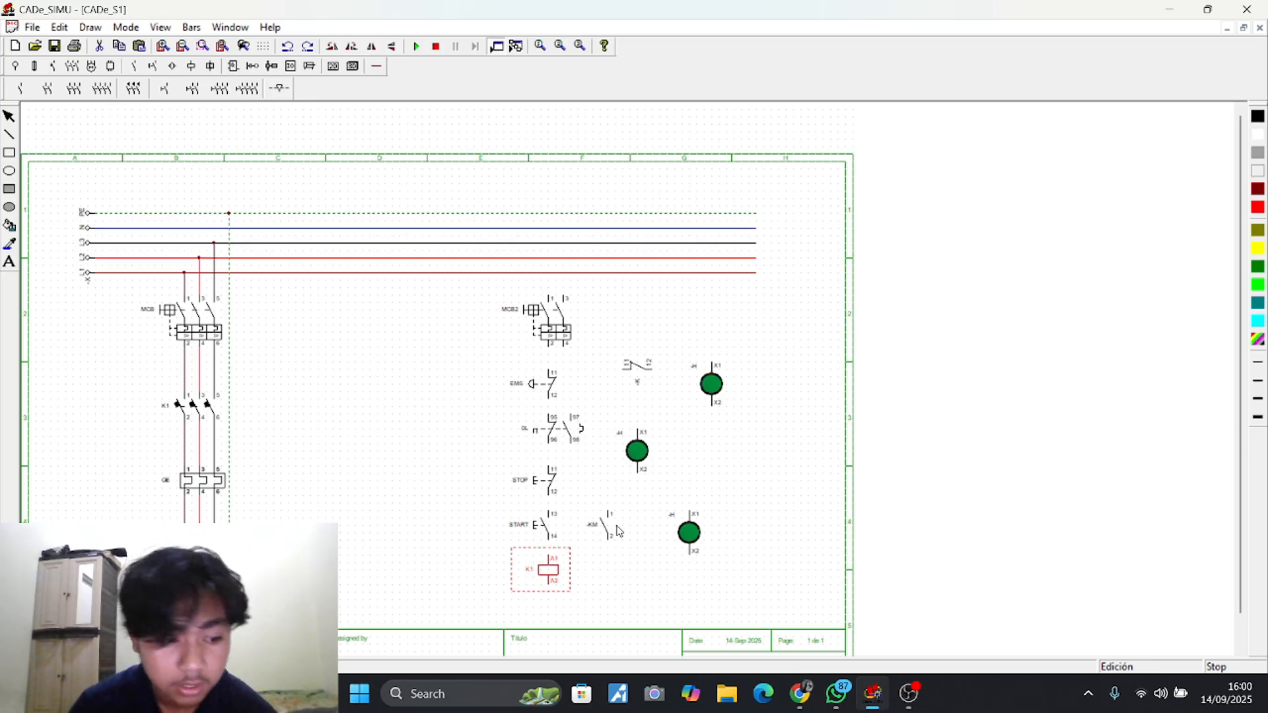
# Rename the single-pole KM contact beside the START pushbutton 1
pyautogui.doubleClick(592, 528)
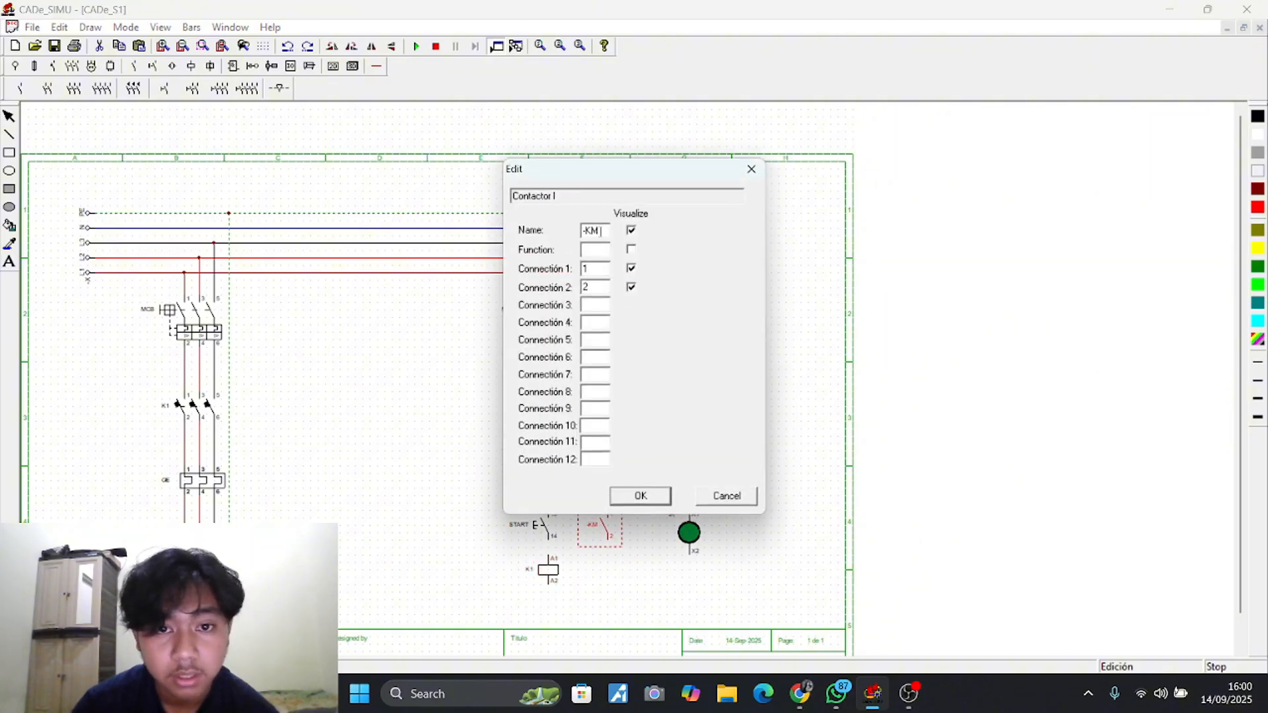
pyautogui.moveTo(602, 232); pyautogui.dragTo(560, 213)
pyautogui.write('1')
pyautogui.press('Return')
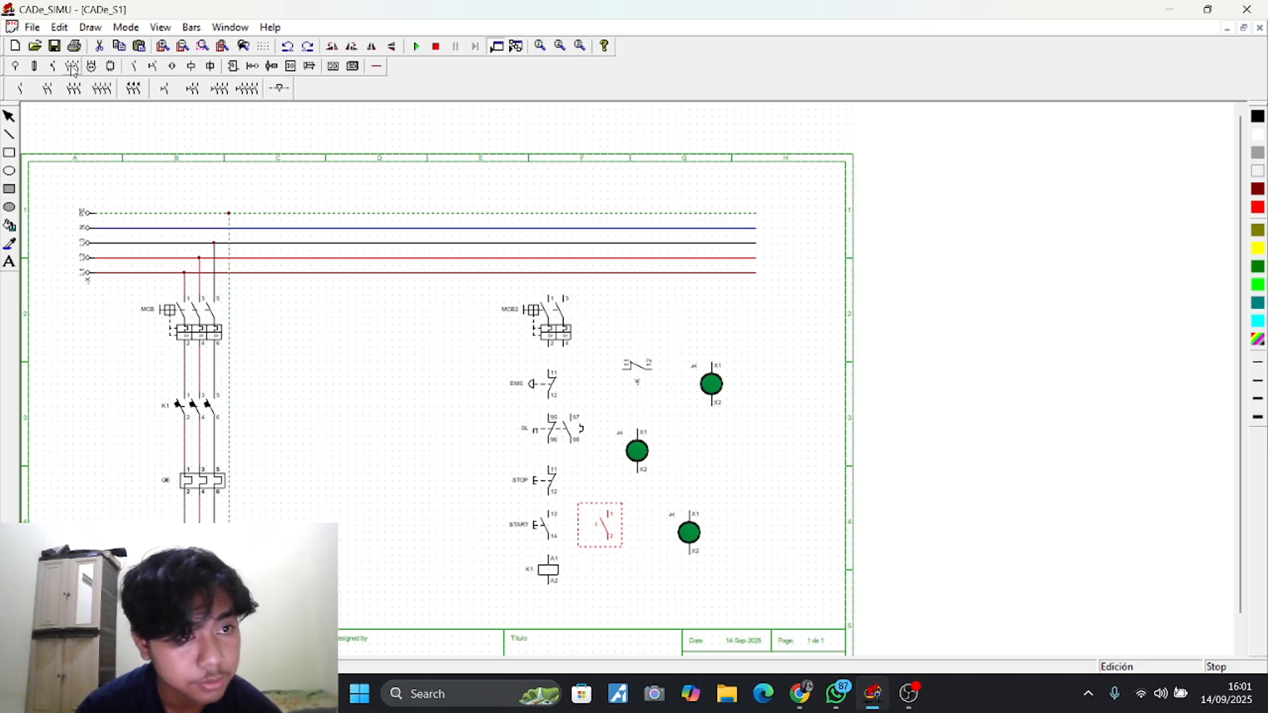
# Replace the single-pole contactor contact beside the START pushbutton with a single-pole automatic breaker contact with terminals 1 and 2
pyautogui.click(161, 89)
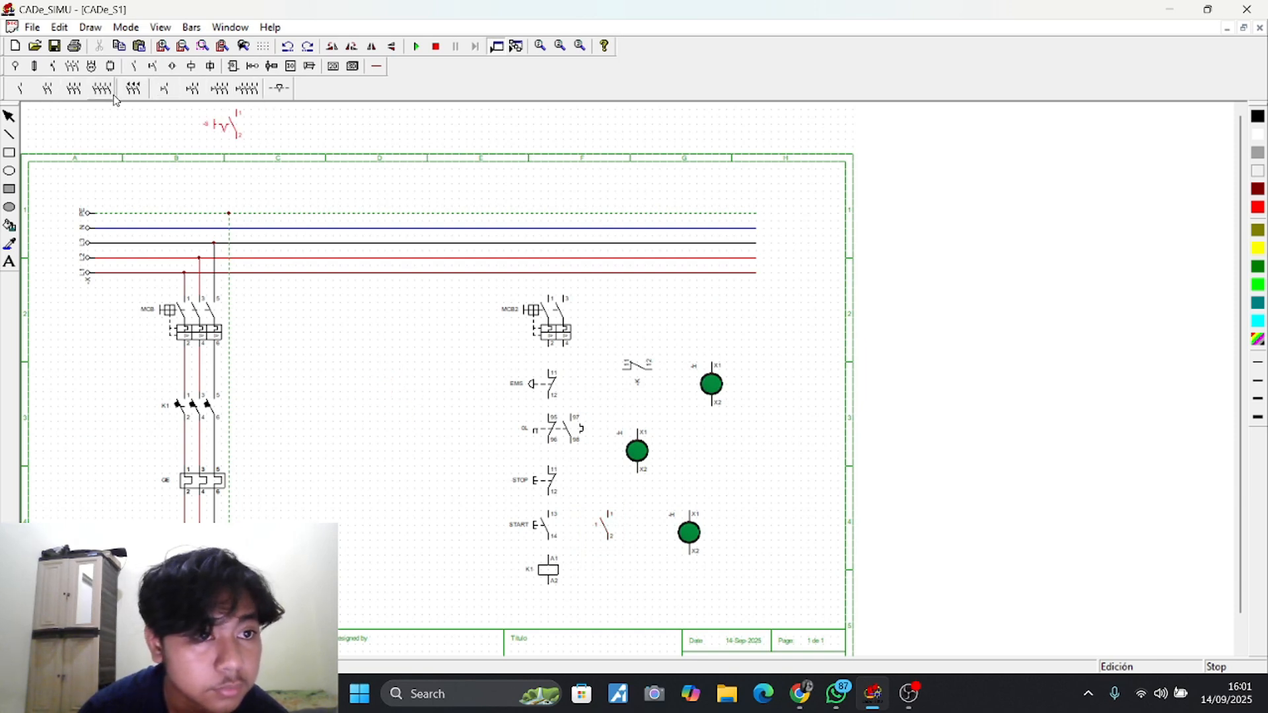
pyautogui.click(53, 66)
pyautogui.click(41, 88)
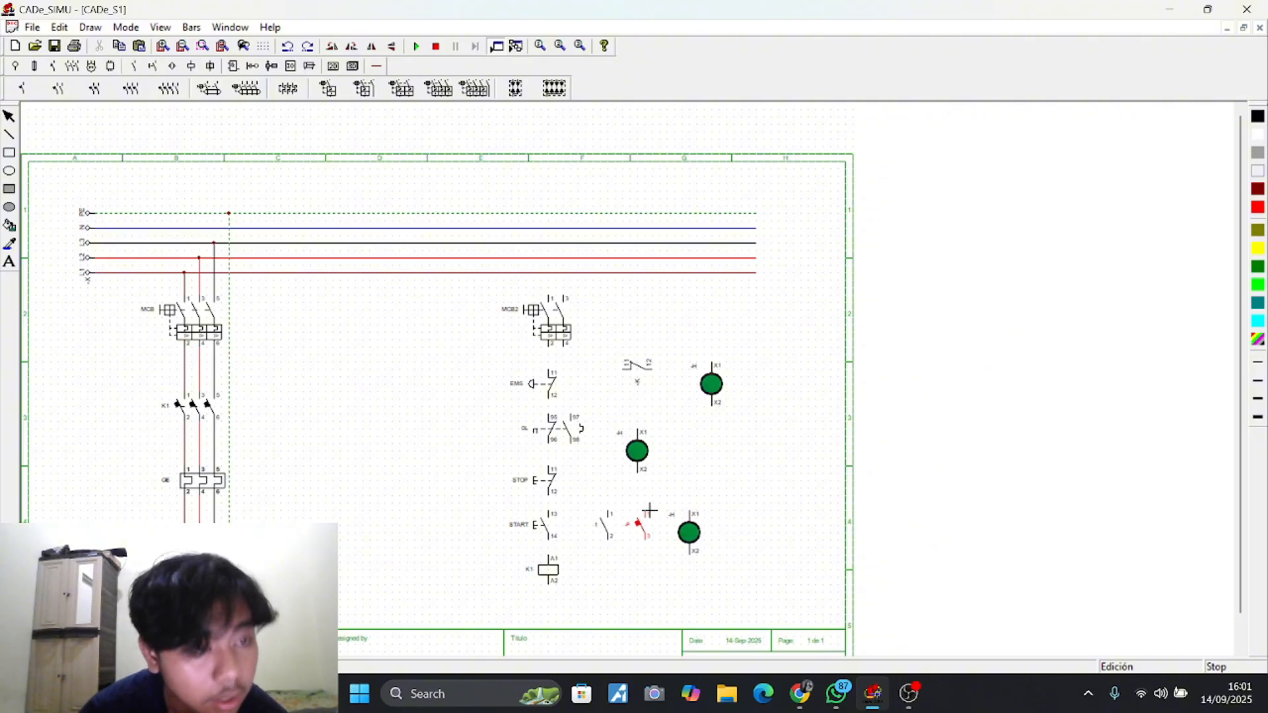
pyautogui.click(637, 514)
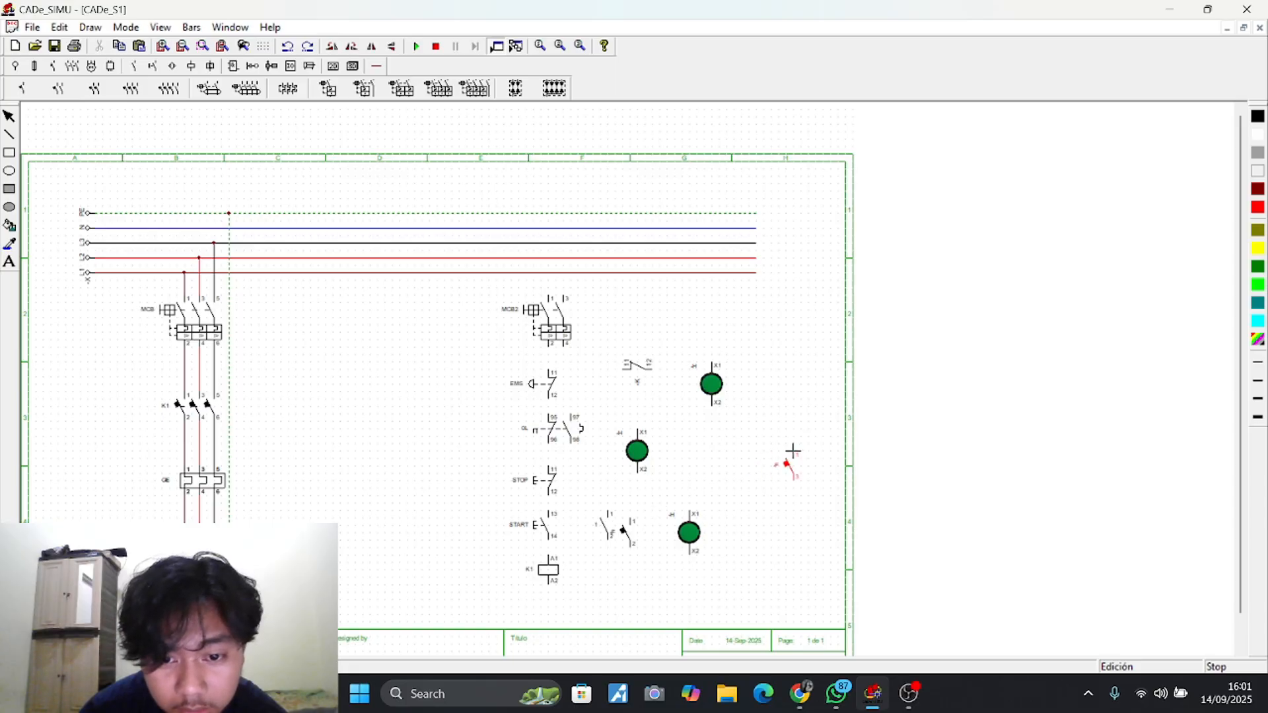
pyautogui.click(605, 517)
pyautogui.press('Delete')
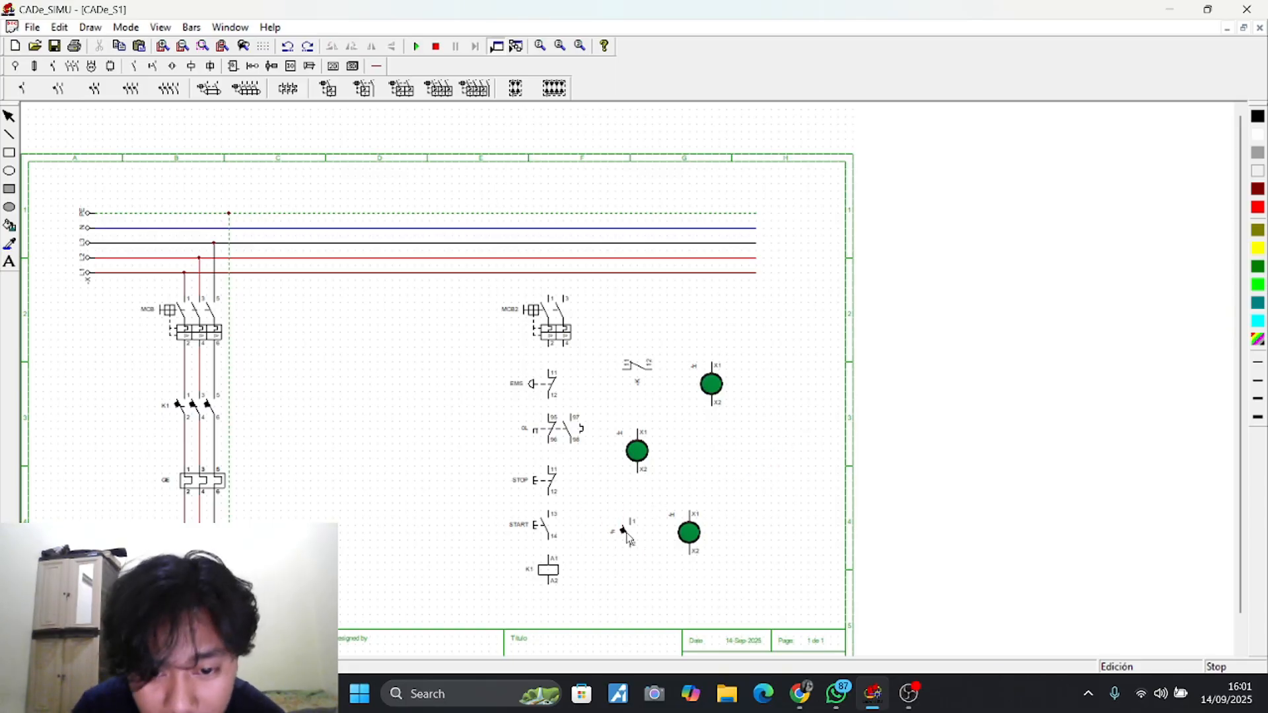
pyautogui.moveTo(625, 533); pyautogui.dragTo(614, 534)
# Name the single-pole automatic breaker contact beside the START pushbutton 1
pyautogui.doubleClick(606, 527)
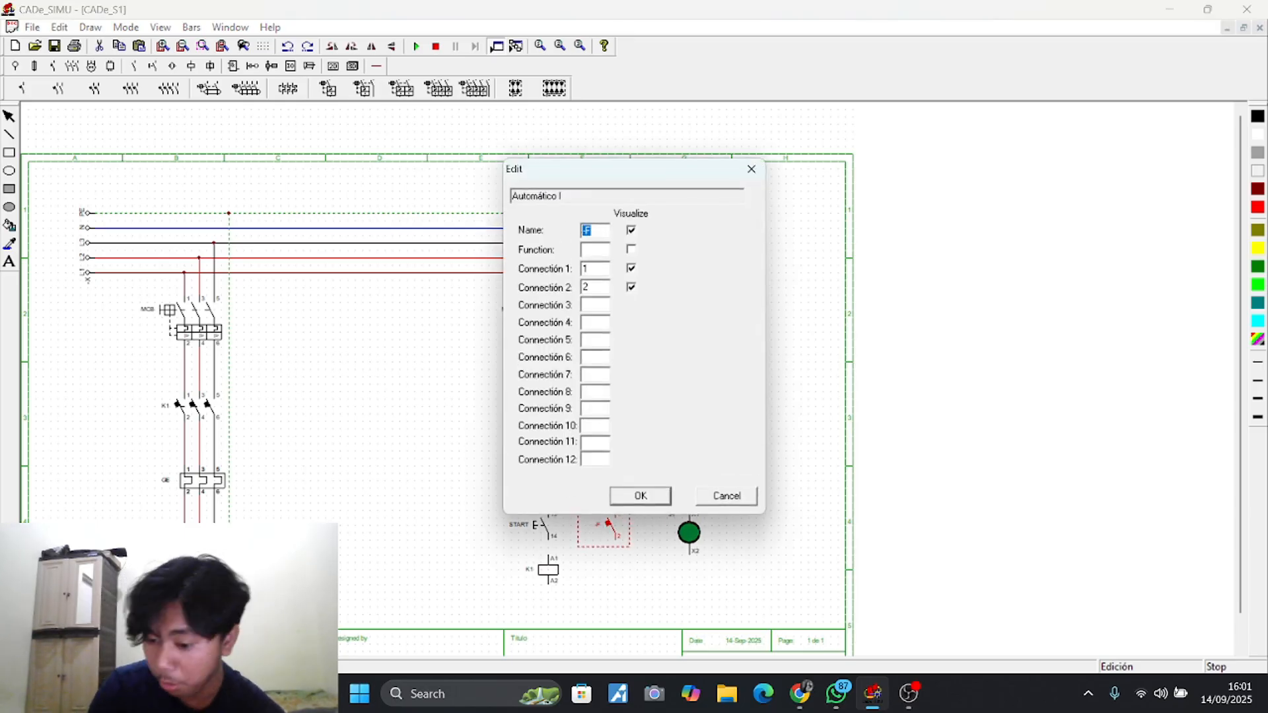
pyautogui.write('1')
pyautogui.press('Return')
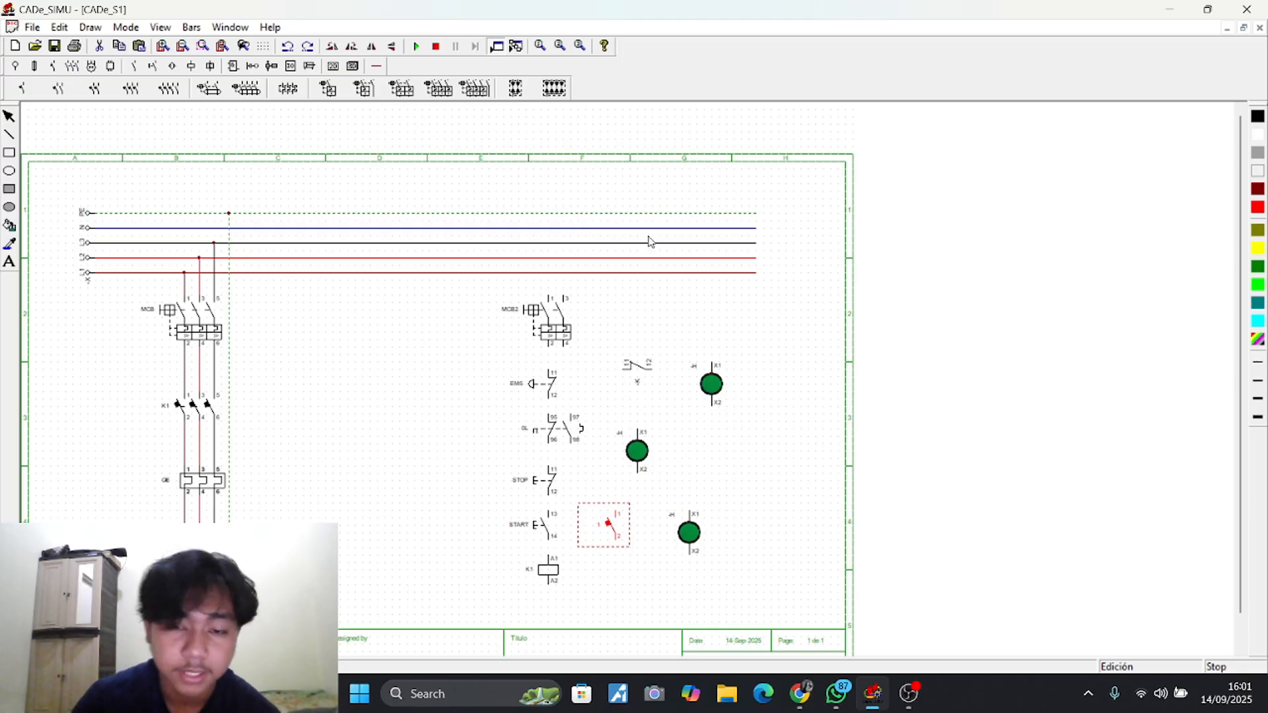
pyautogui.click(733, 459)
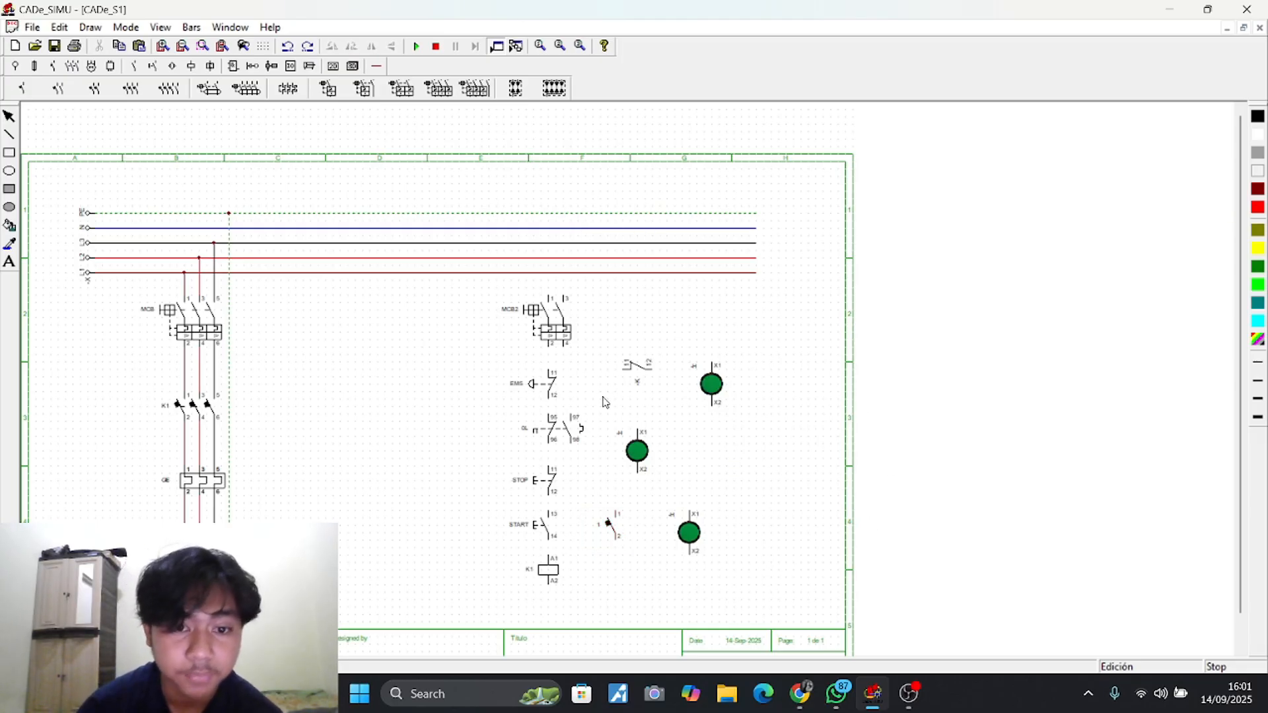
# Name the horizontal normally closed auxiliary contact with terminals 11 and 12 K1
pyautogui.doubleClick(641, 375)
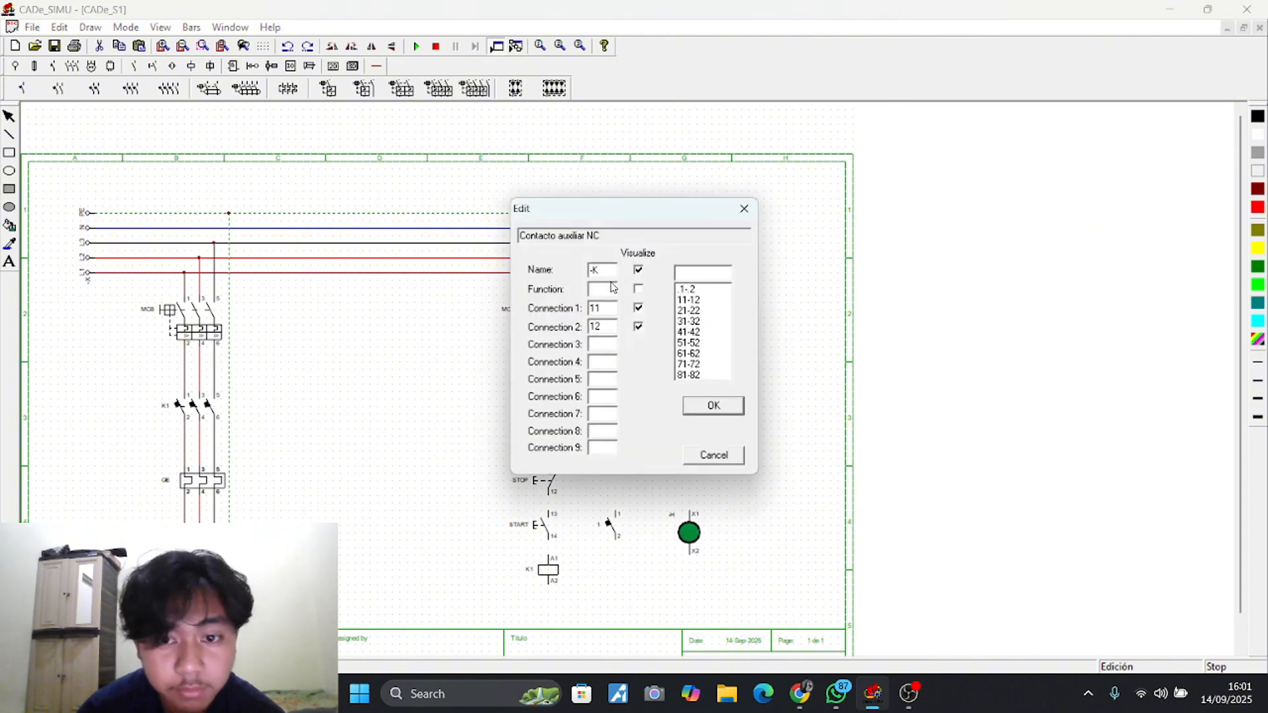
pyautogui.doubleClick(612, 275)
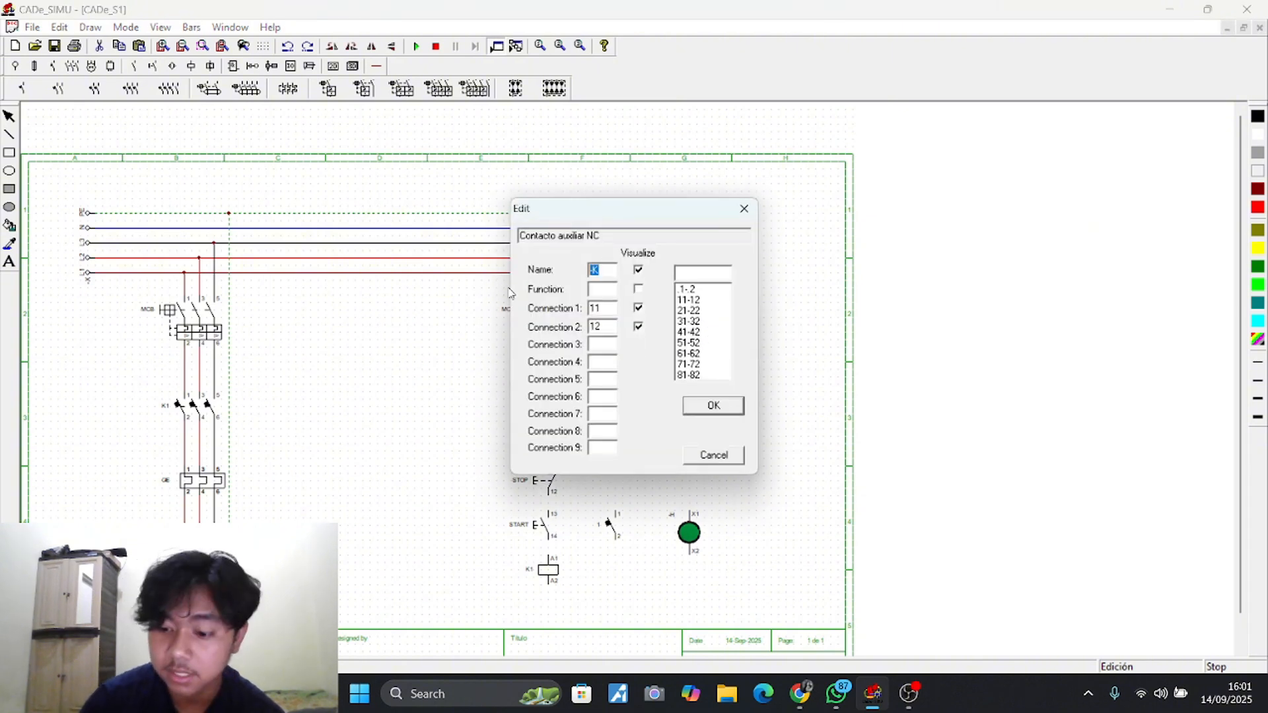
pyautogui.write('K1')
pyautogui.press('Return')
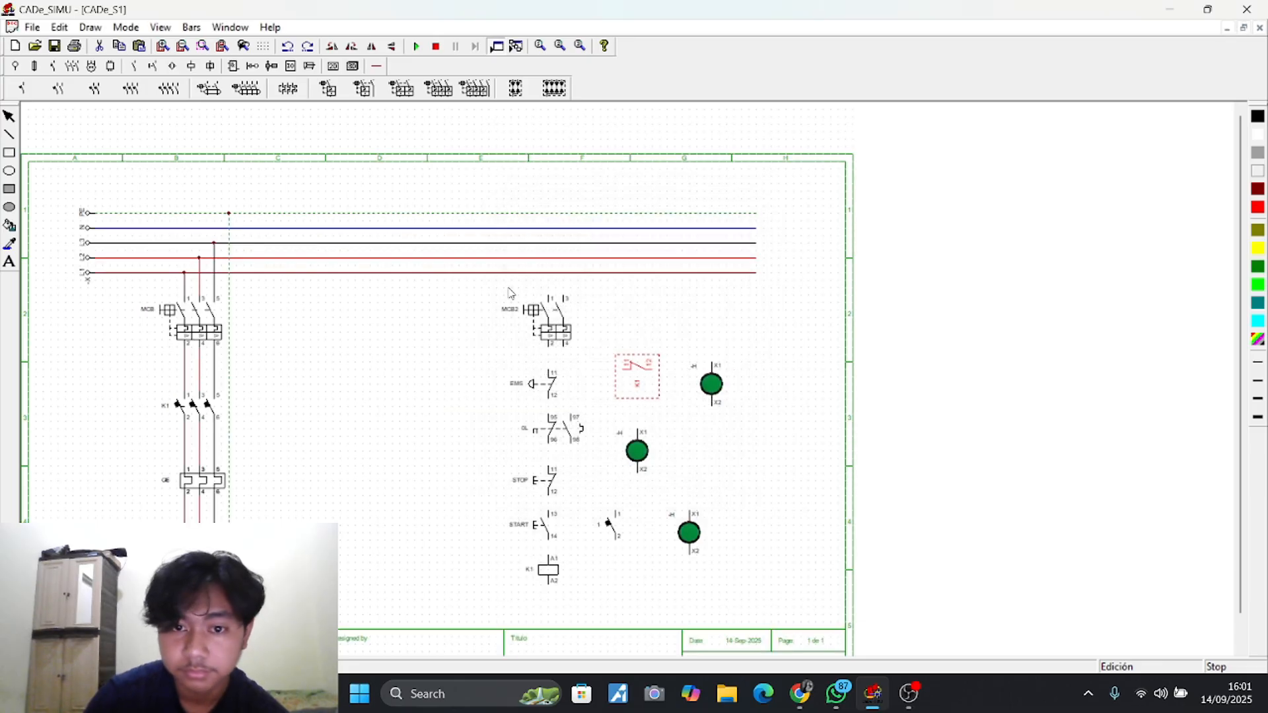
# Name the uppermost pilot lamp OFF, the middle one TRIP and the lowest one ON
pyautogui.doubleClick(701, 378)
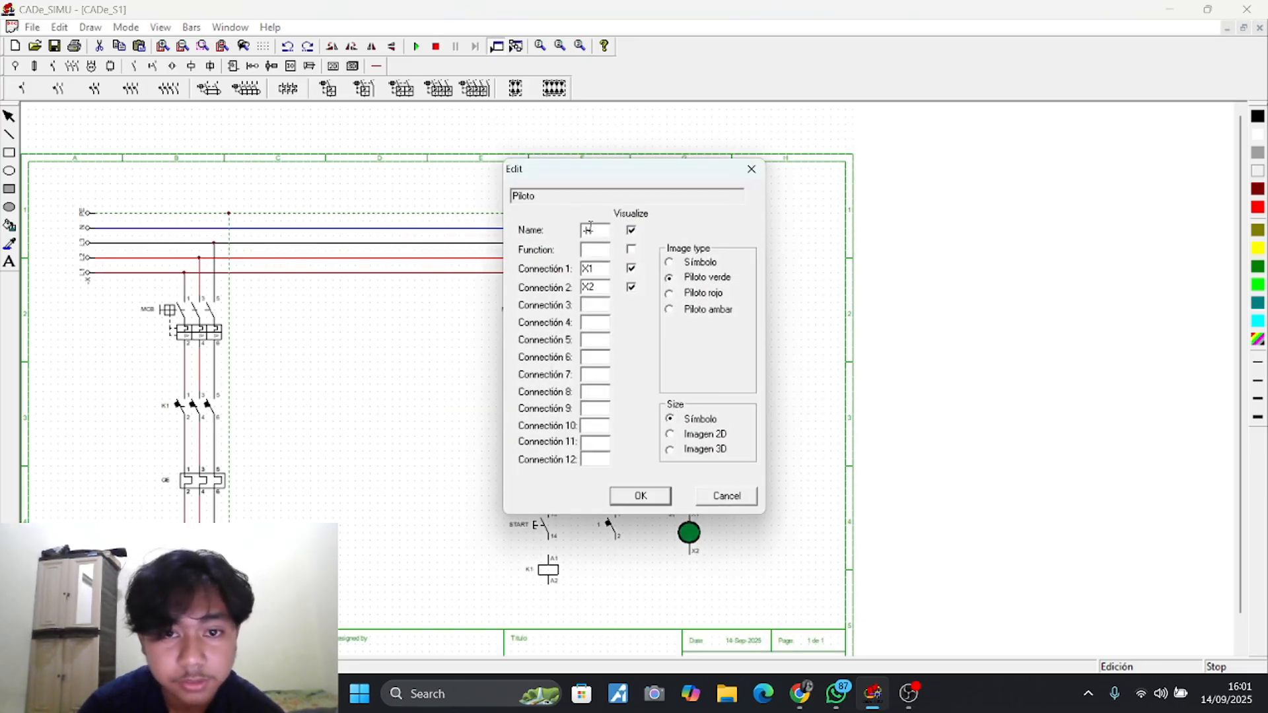
pyautogui.write('0')
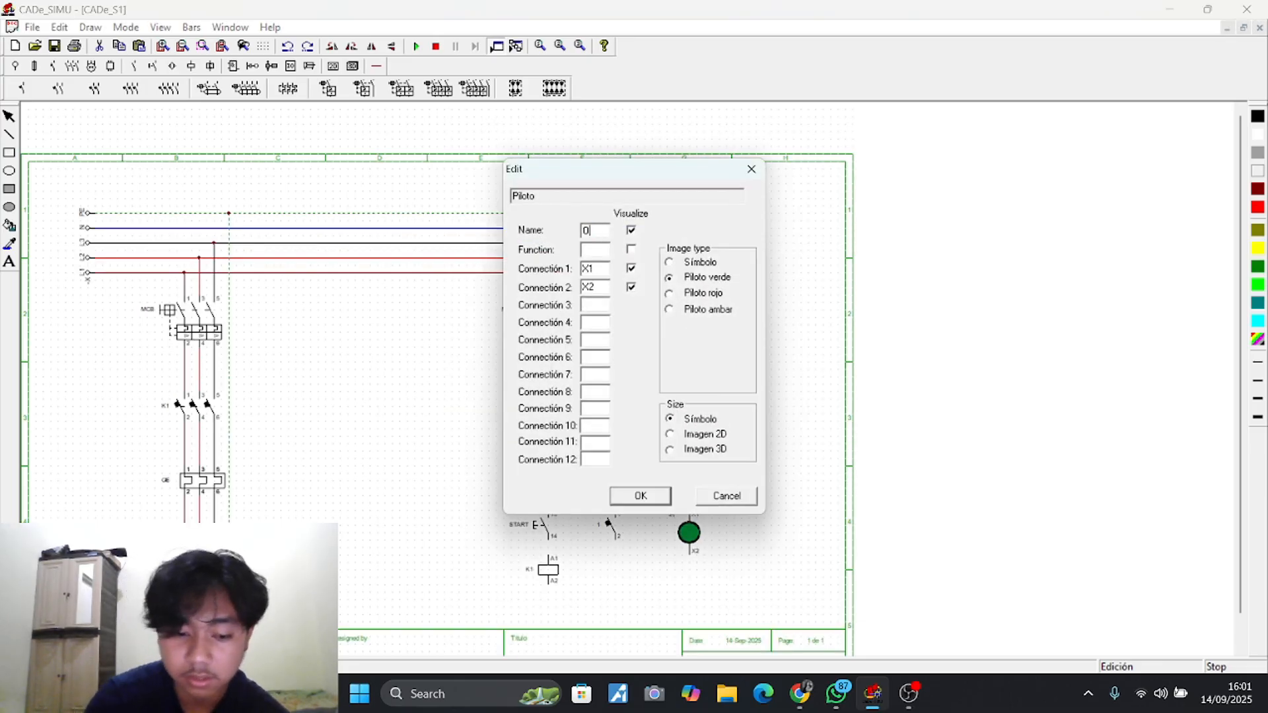
pyautogui.press('Return')
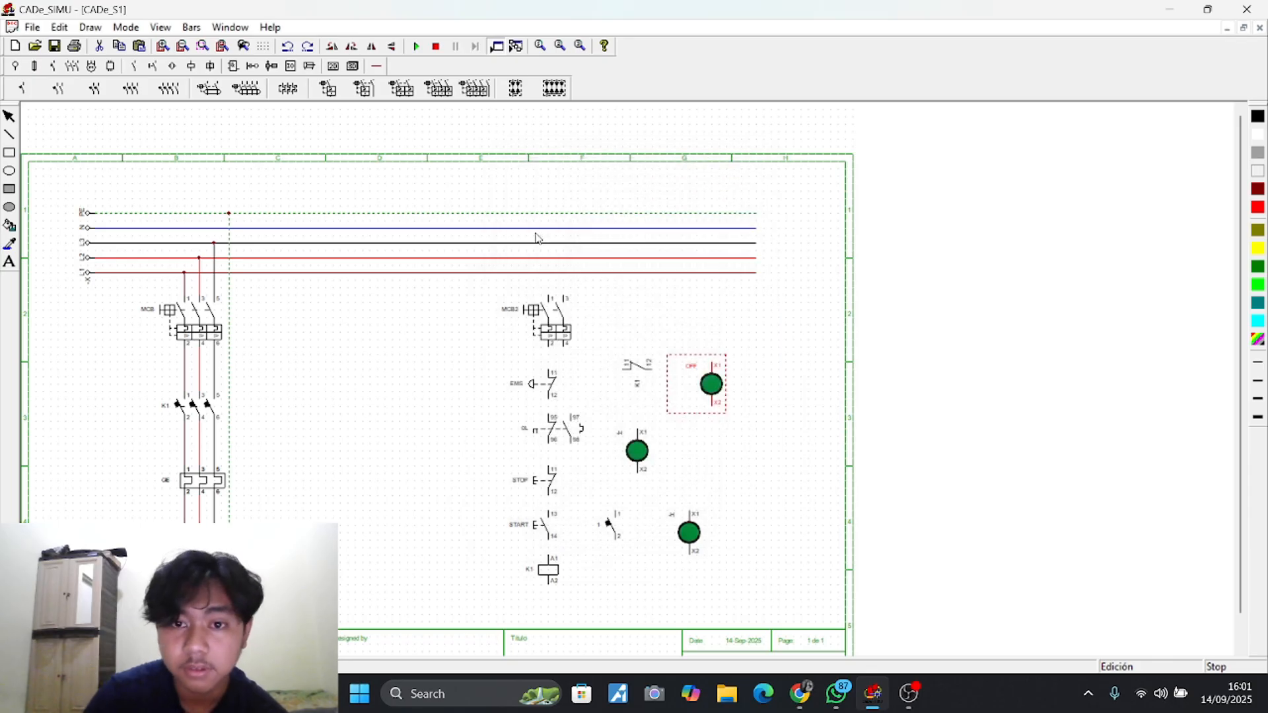
pyautogui.doubleClick(628, 439)
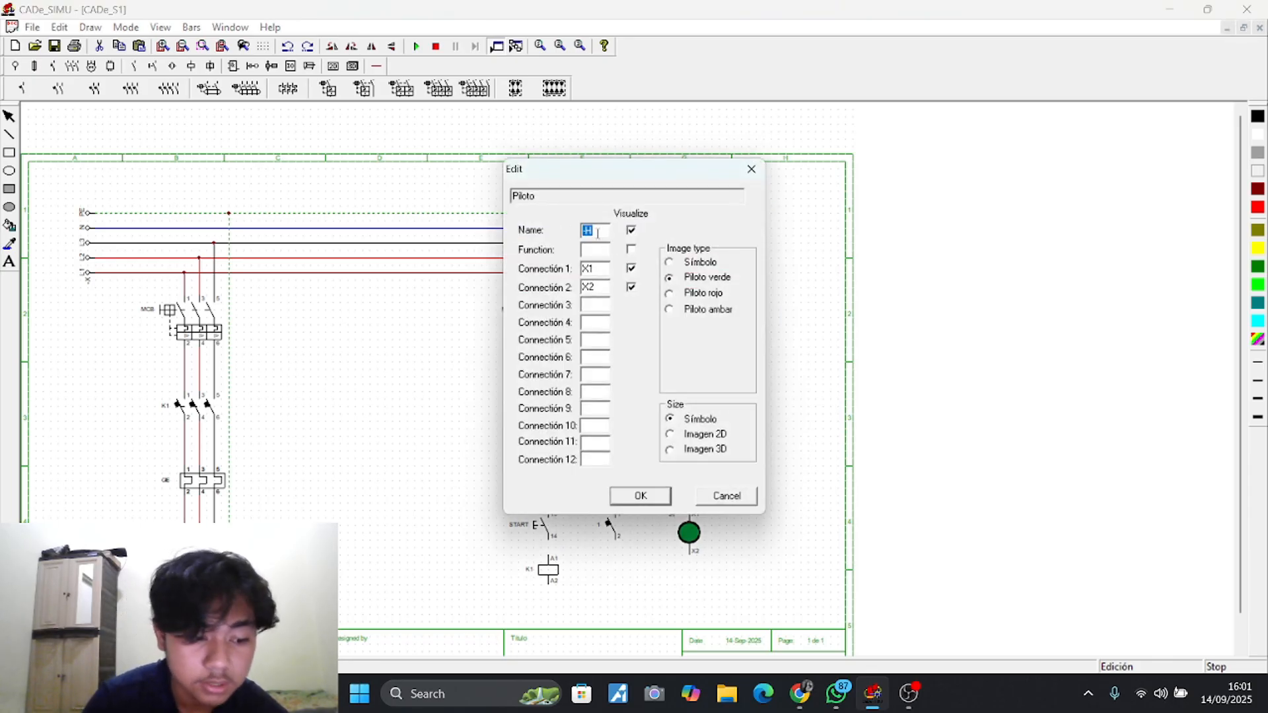
pyautogui.write('TRIP')
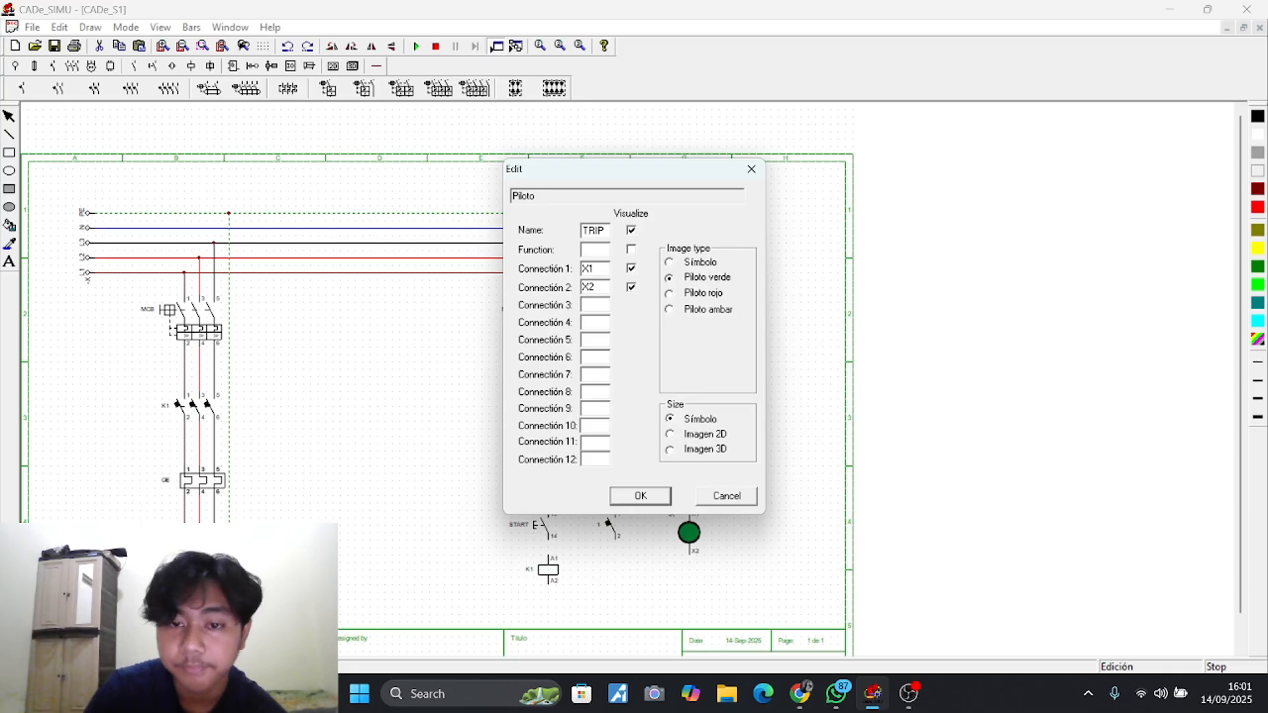
pyautogui.press('Return')
pyautogui.doubleClick(689, 532)
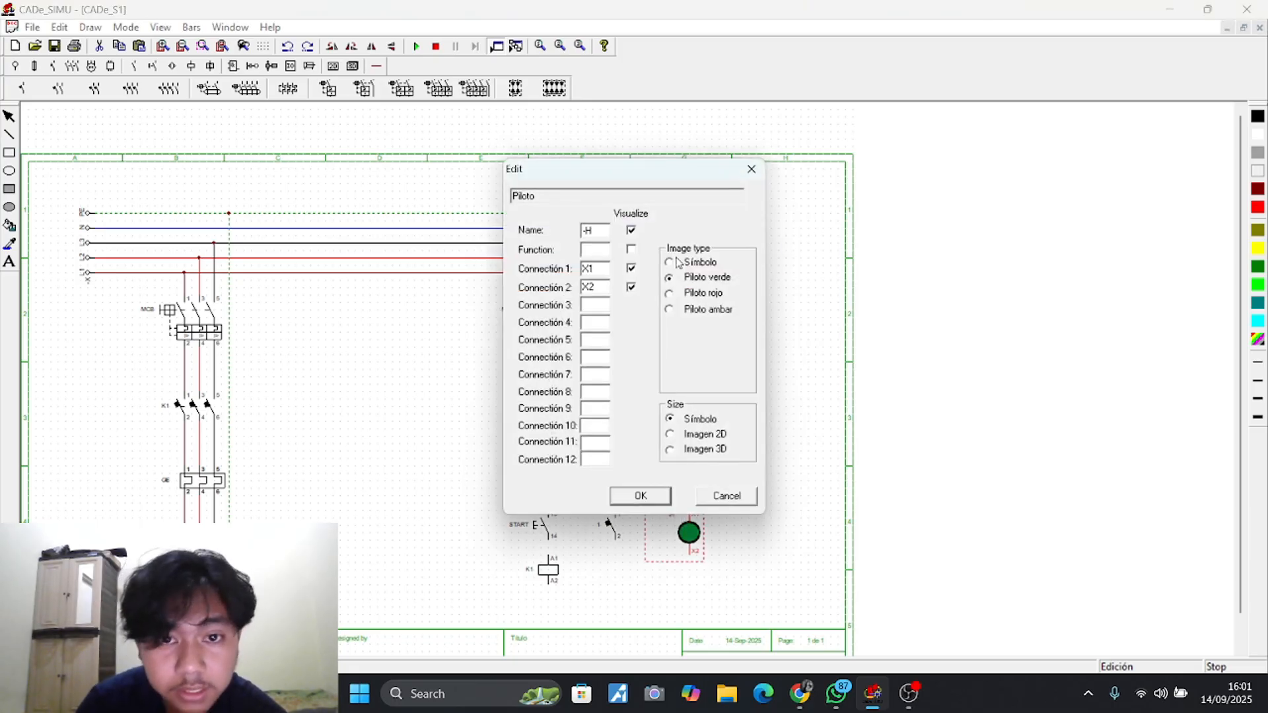
pyautogui.doubleClick(605, 233)
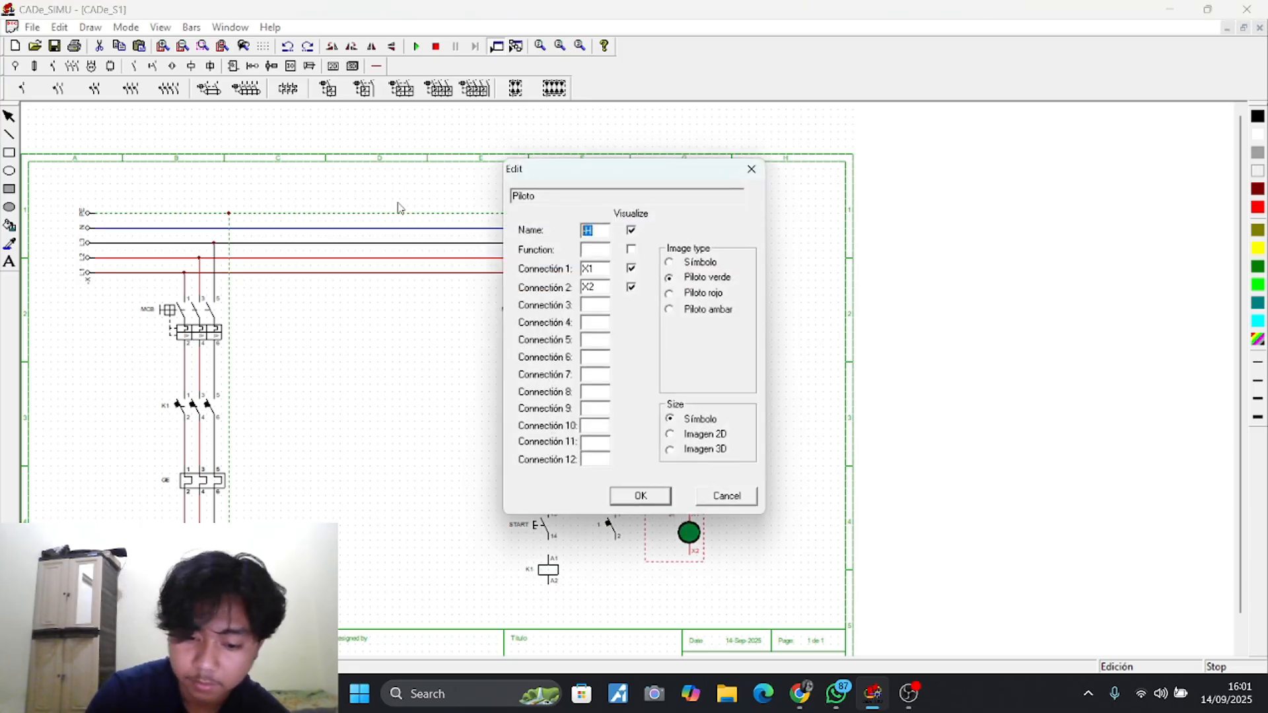
pyautogui.write('ON')
pyautogui.press('Return')
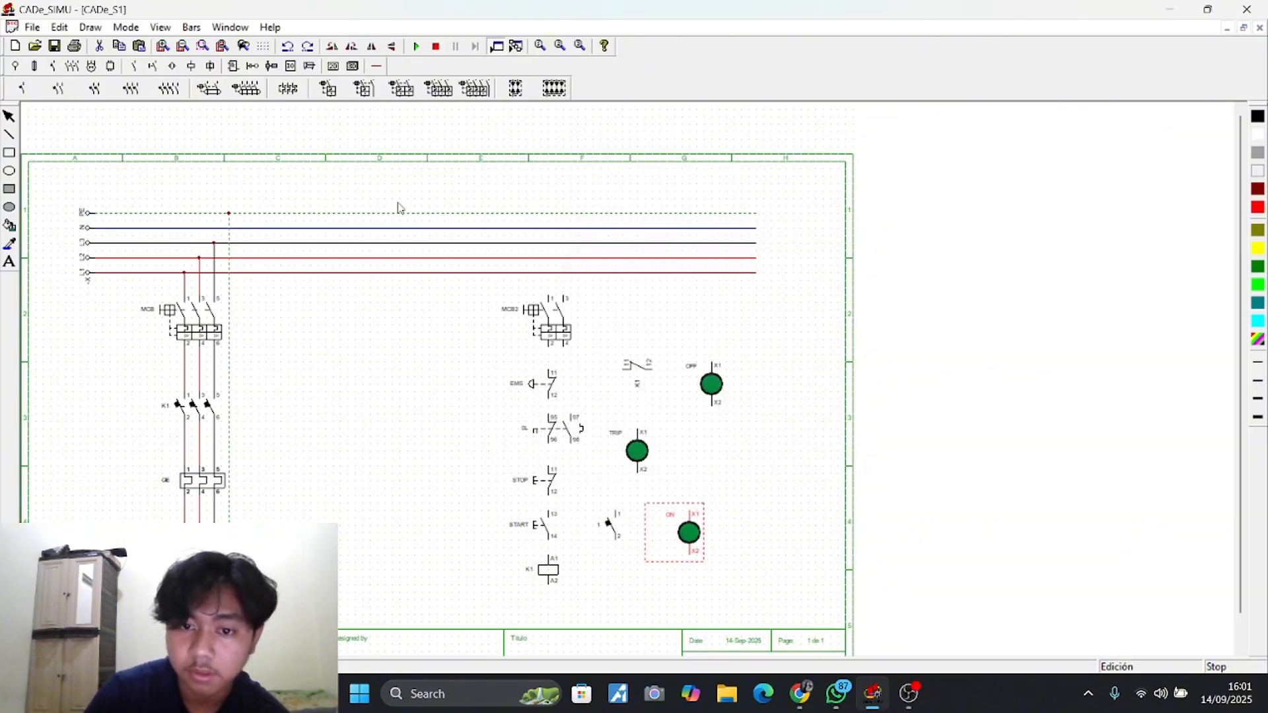
pyautogui.click(929, 342)
# Wire the lowest phase rail to MCB2 terminal 1 and continue phase wires through EMS and overload contact 95-96 to STOP
pyautogui.click(377, 66)
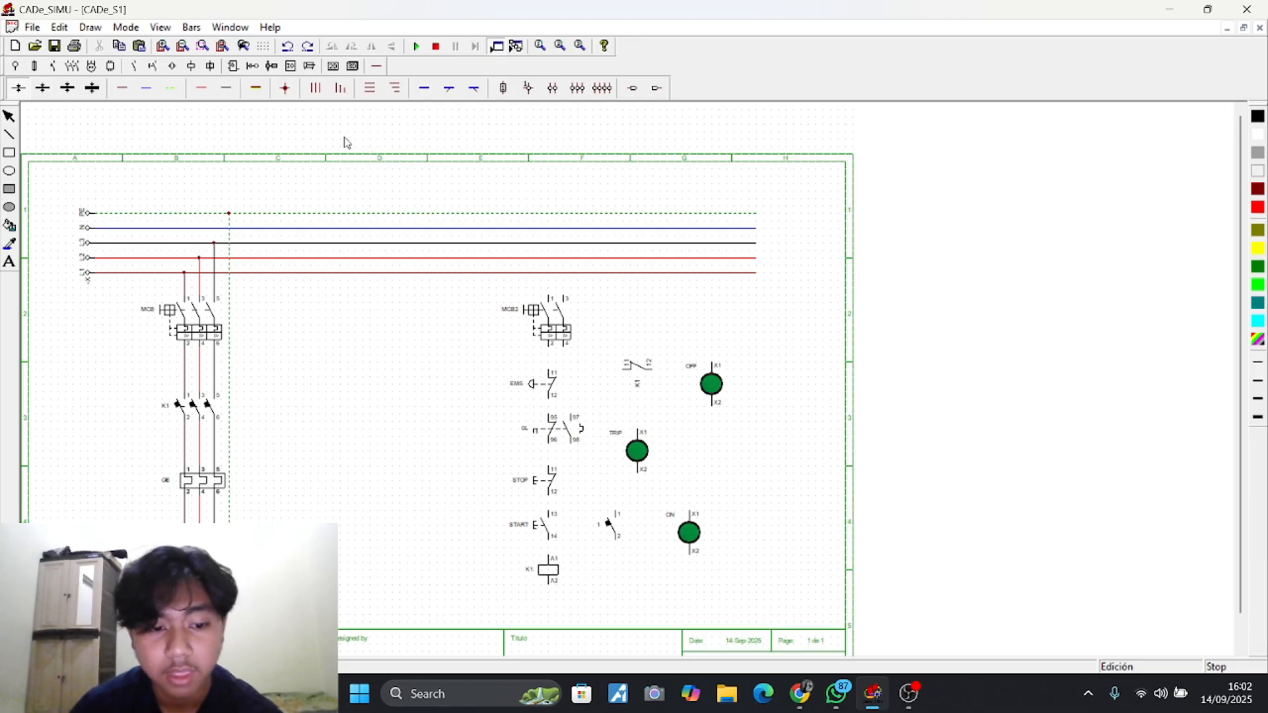
pyautogui.click(122, 88)
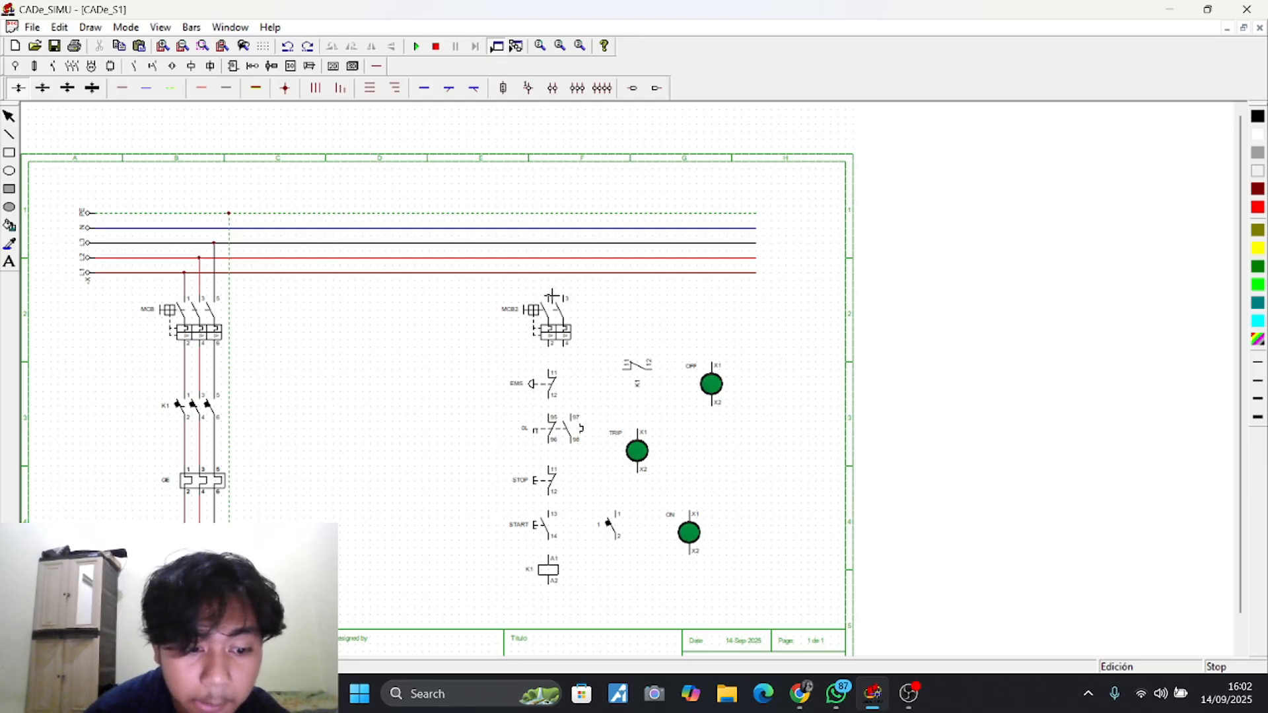
pyautogui.moveTo(552, 297); pyautogui.dragTo(549, 273)
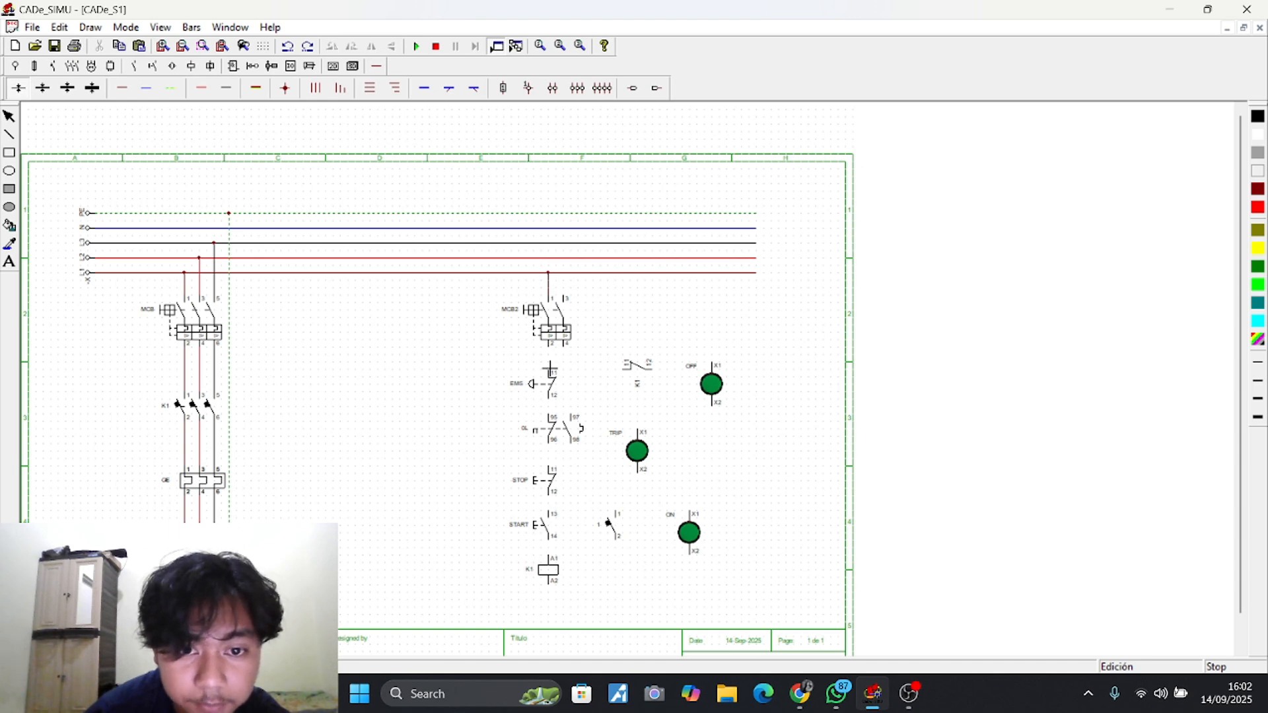
pyautogui.moveTo(550, 368); pyautogui.dragTo(549, 348)
pyautogui.moveTo(548, 421); pyautogui.dragTo(551, 398)
pyautogui.moveTo(551, 467); pyautogui.dragTo(550, 447)
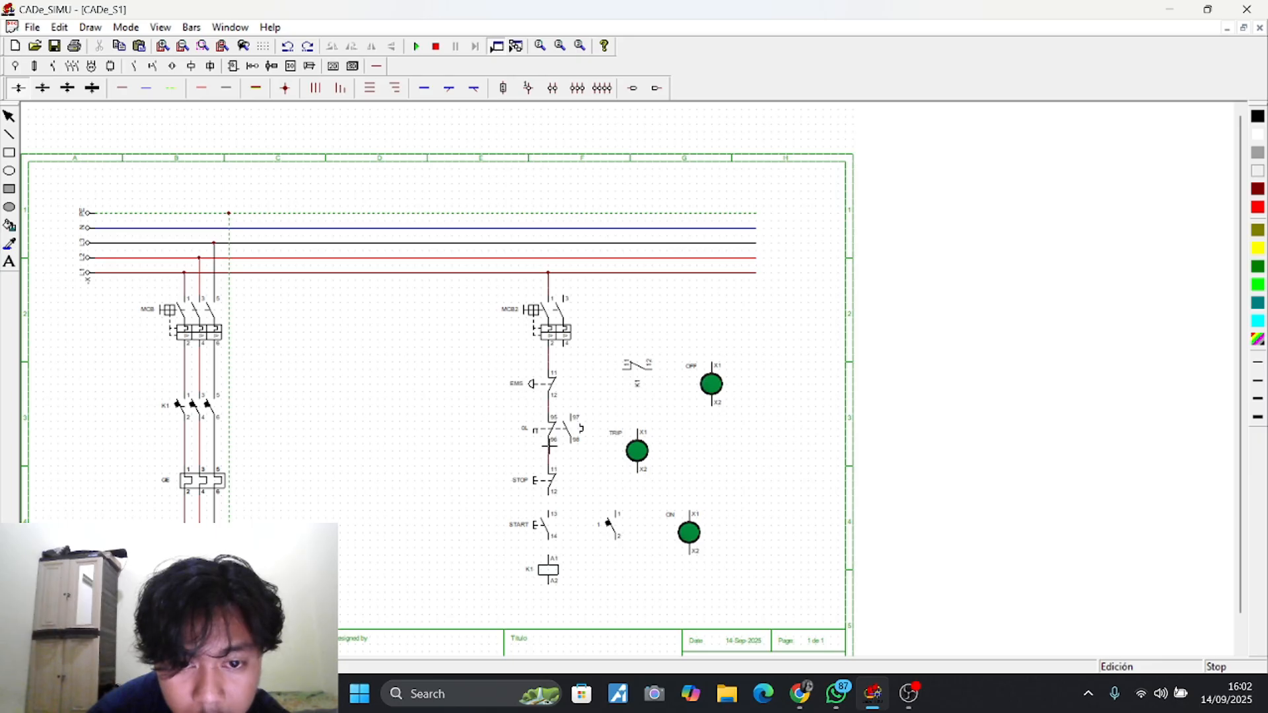
# Wire STOP through START to coil K1 terminal A1, and neutral from the N rail through MCB2 terminals 3-4 to A2
pyautogui.moveTo(552, 512); pyautogui.dragTo(550, 494)
pyautogui.moveTo(549, 559); pyautogui.dragTo(549, 539)
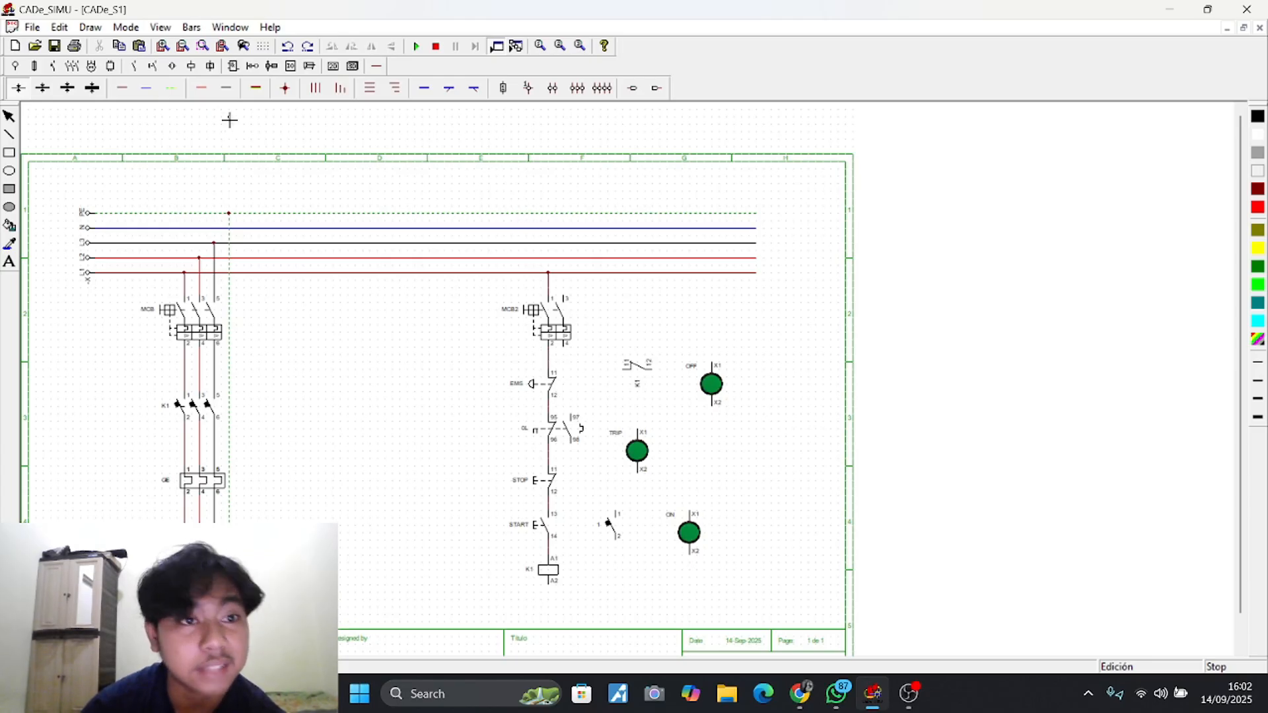
pyautogui.click(145, 91)
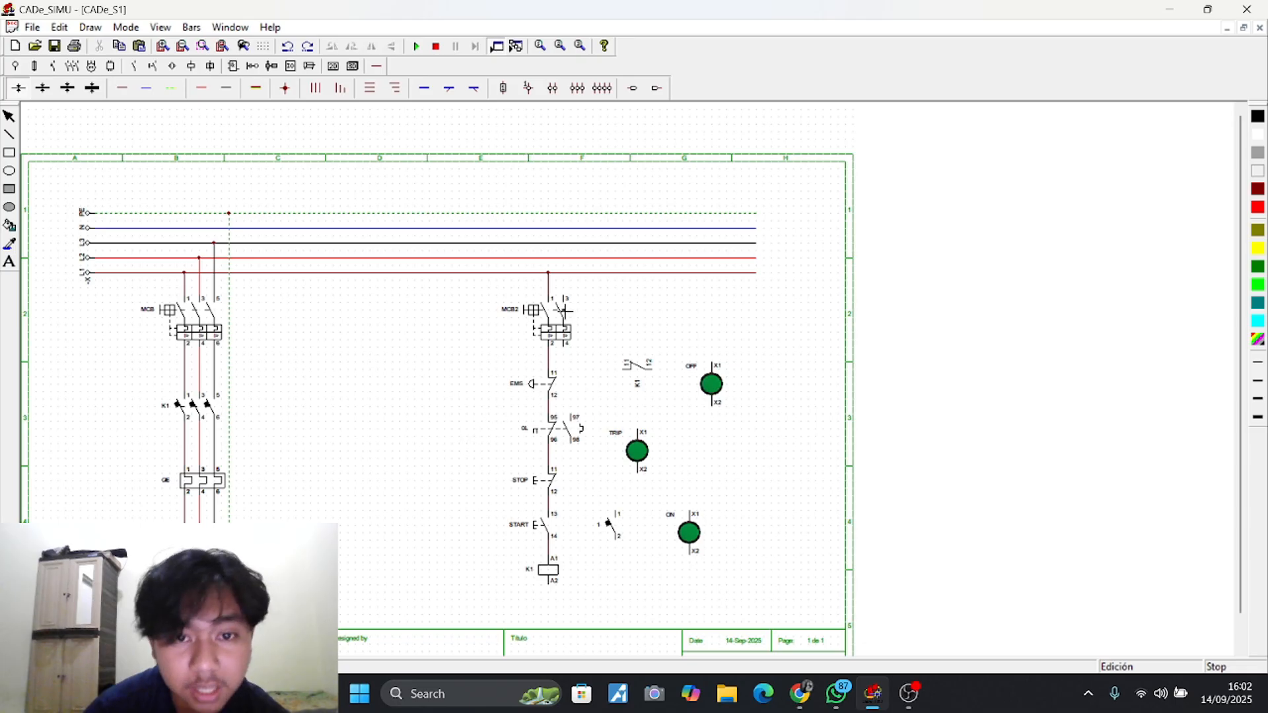
pyautogui.moveTo(565, 297); pyautogui.dragTo(564, 228)
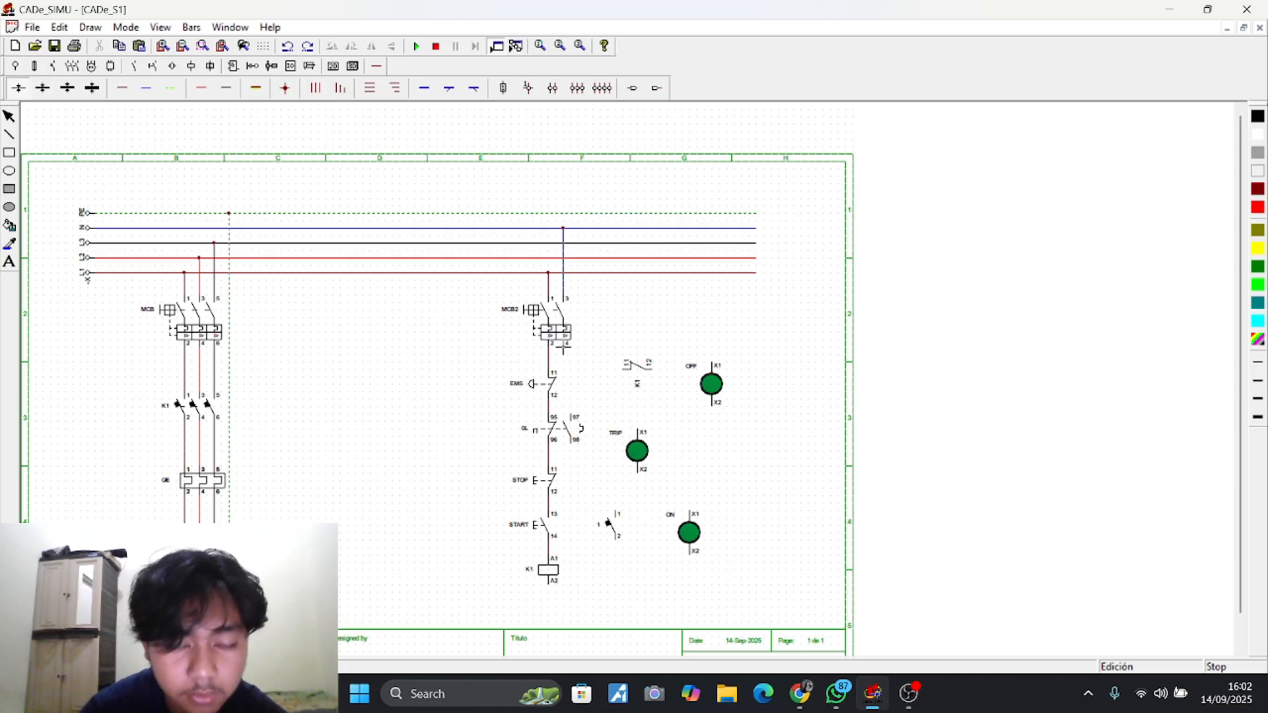
pyautogui.moveTo(565, 346); pyautogui.dragTo(550, 584)
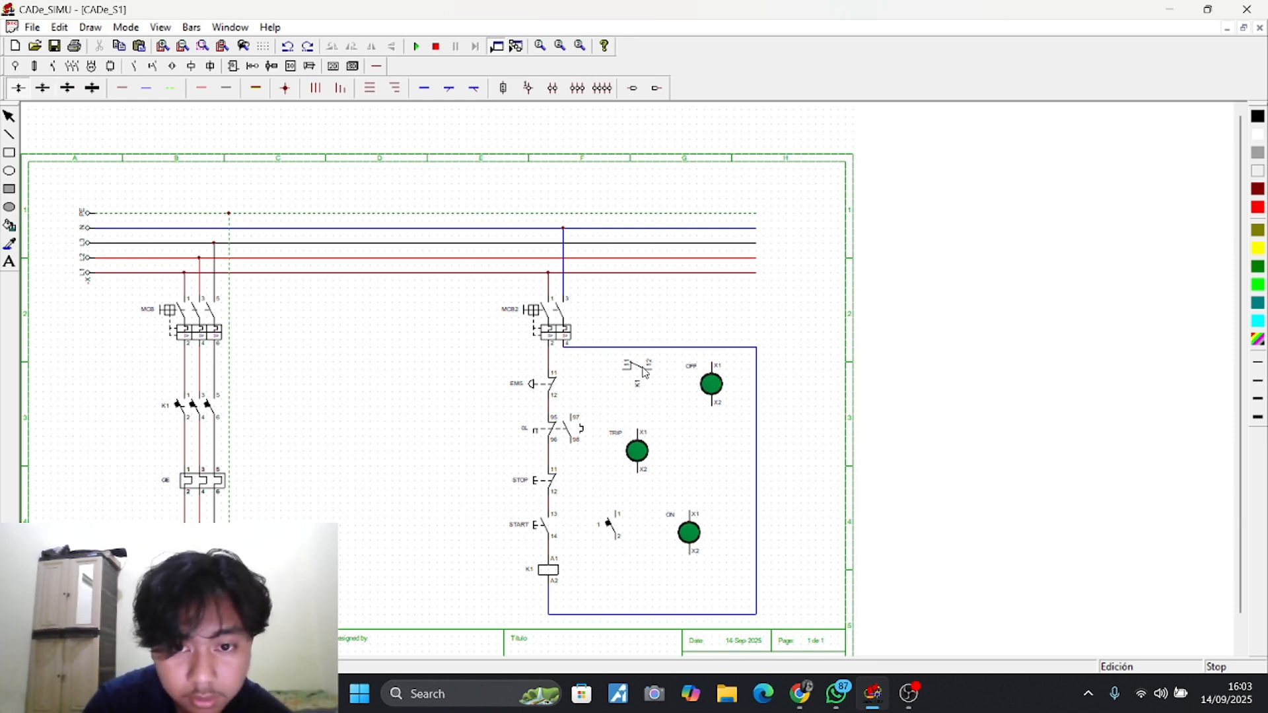
# Reposition the horizontal K1 contact and the OFF lamp, and wire them in series from the phase line below EMS
pyautogui.moveTo(644, 372); pyautogui.dragTo(644, 377)
pyautogui.click(947, 420)
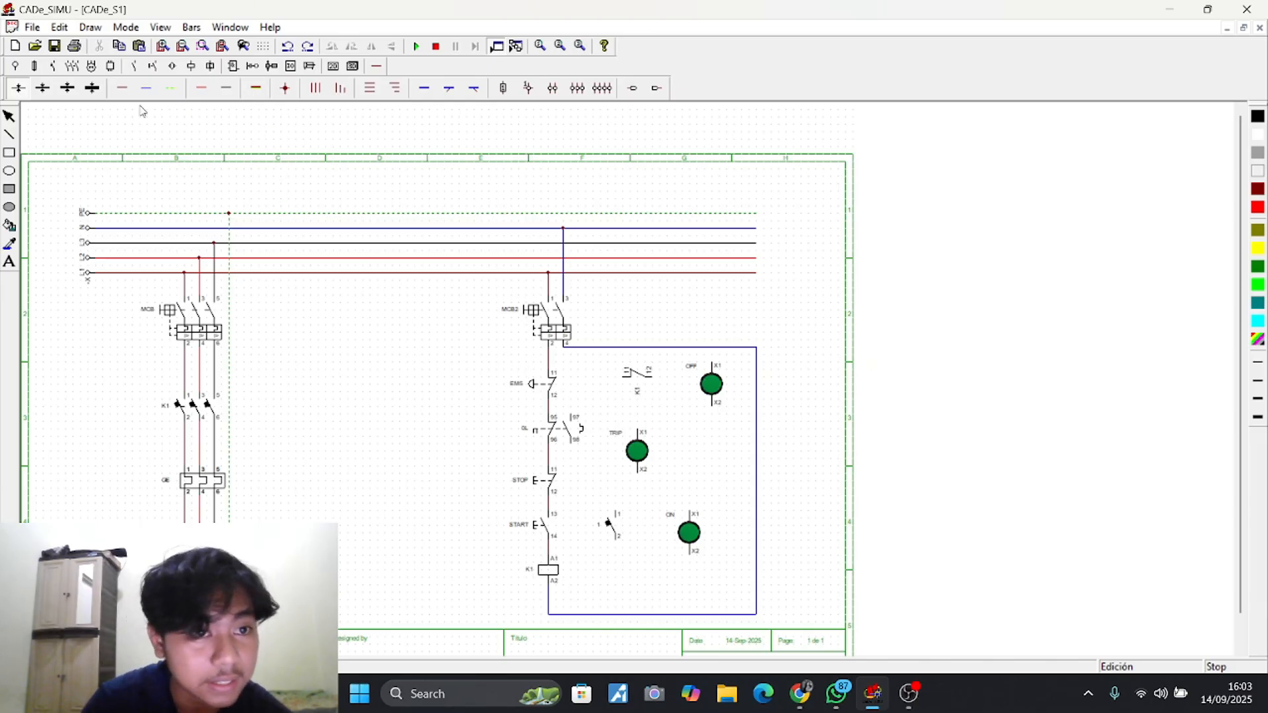
pyautogui.click(122, 88)
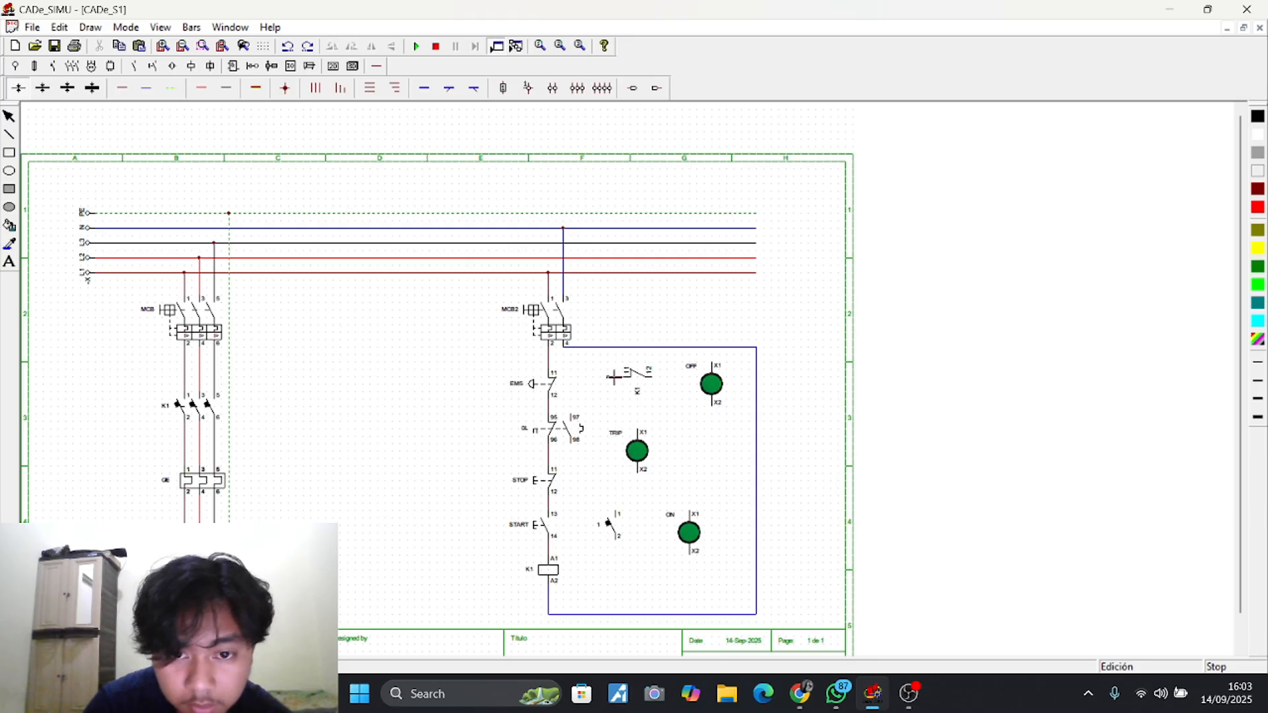
pyautogui.moveTo(616, 381); pyautogui.dragTo(548, 406)
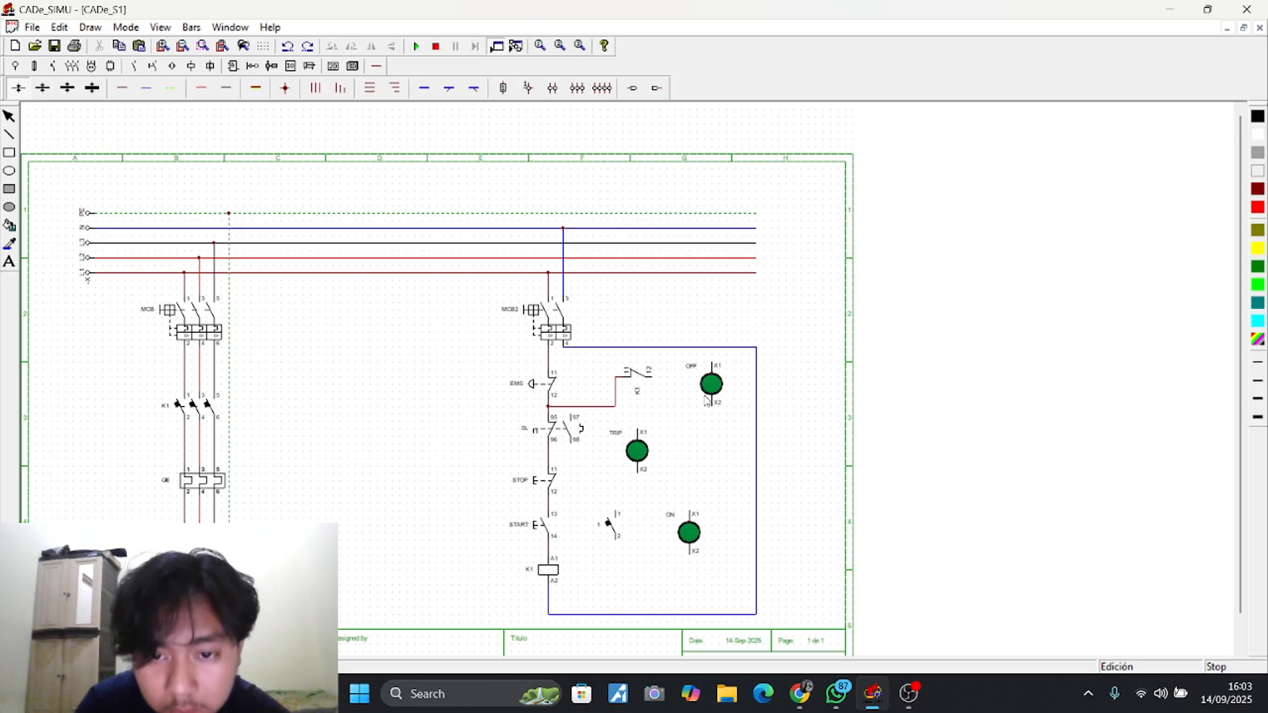
pyautogui.moveTo(709, 398); pyautogui.dragTo(696, 403)
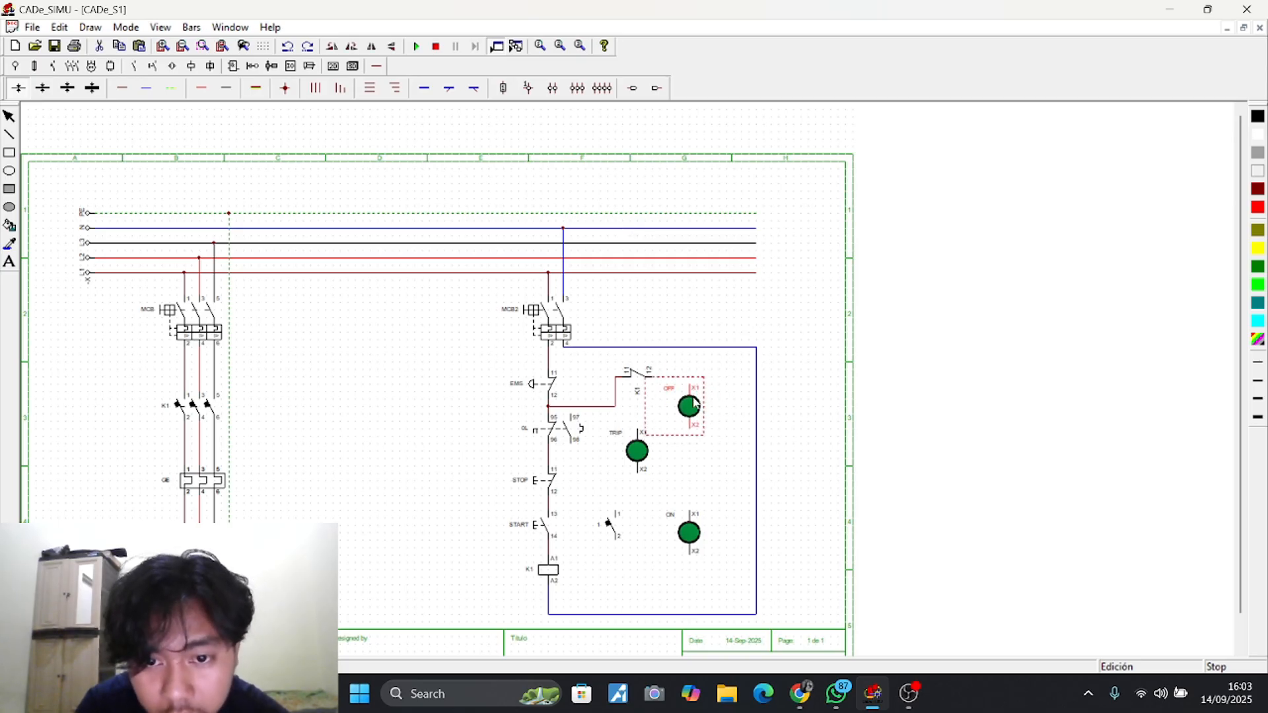
pyautogui.click(872, 366)
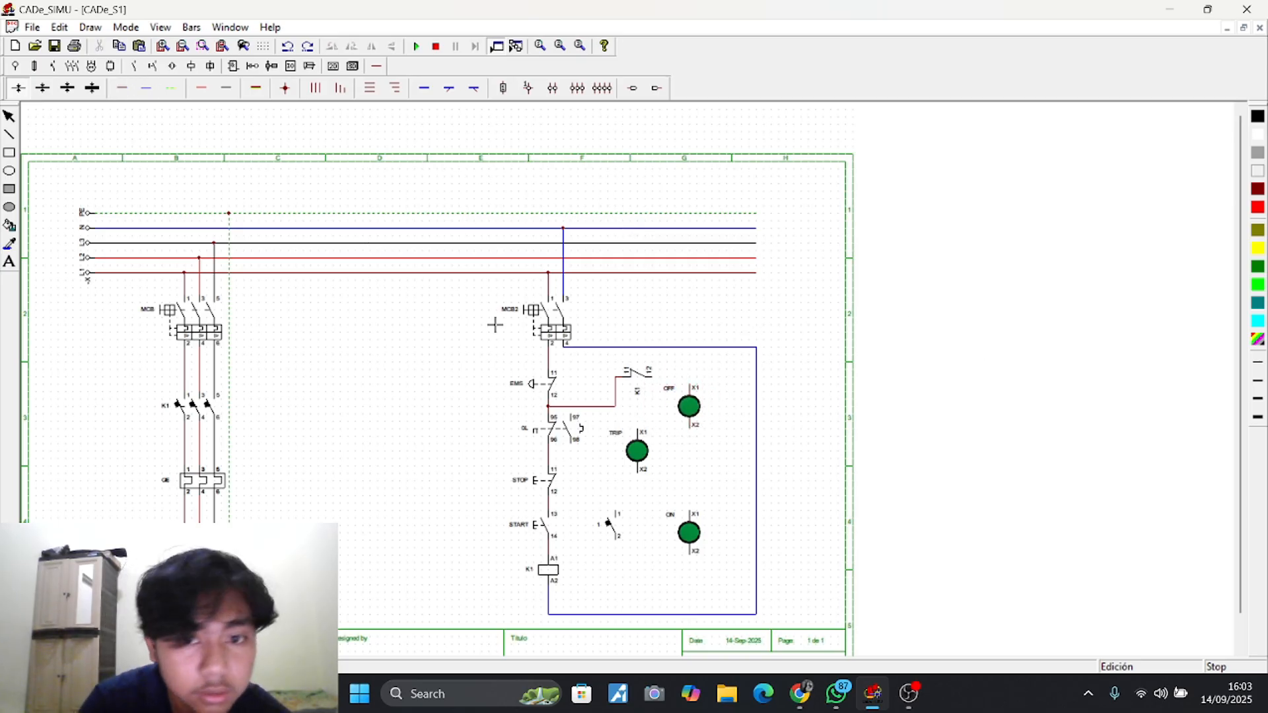
pyautogui.moveTo(658, 378); pyautogui.dragTo(691, 386)
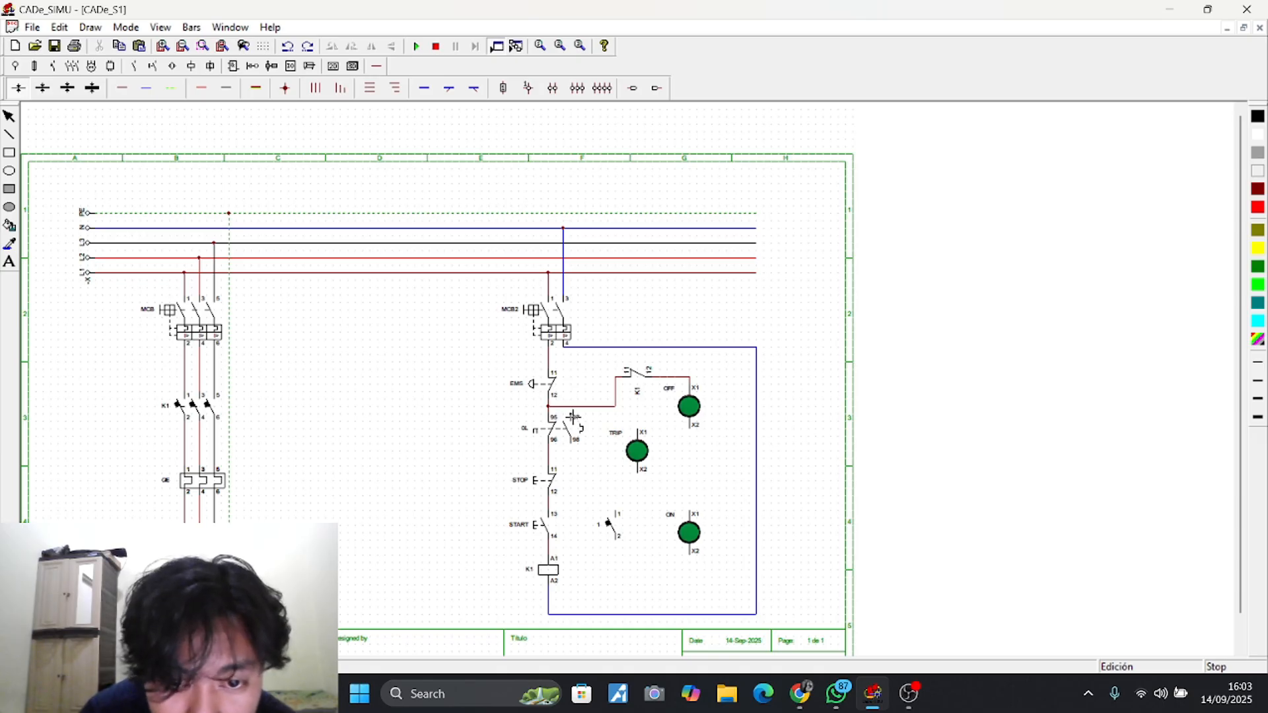
# Lower the TRIP and ON lamps and wire overload contact 97-98 from the branch below EMS to TRIP terminal X1
pyautogui.moveTo(572, 413); pyautogui.dragTo(570, 407)
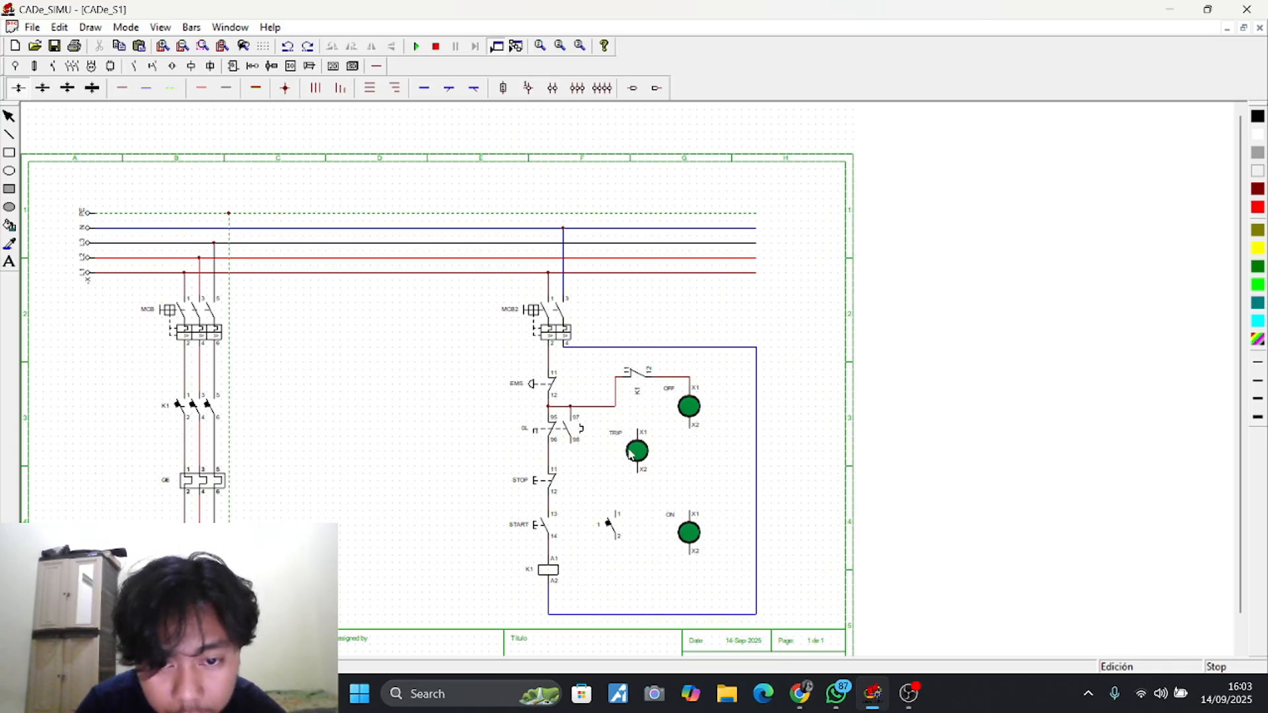
pyautogui.moveTo(637, 452); pyautogui.dragTo(637, 473)
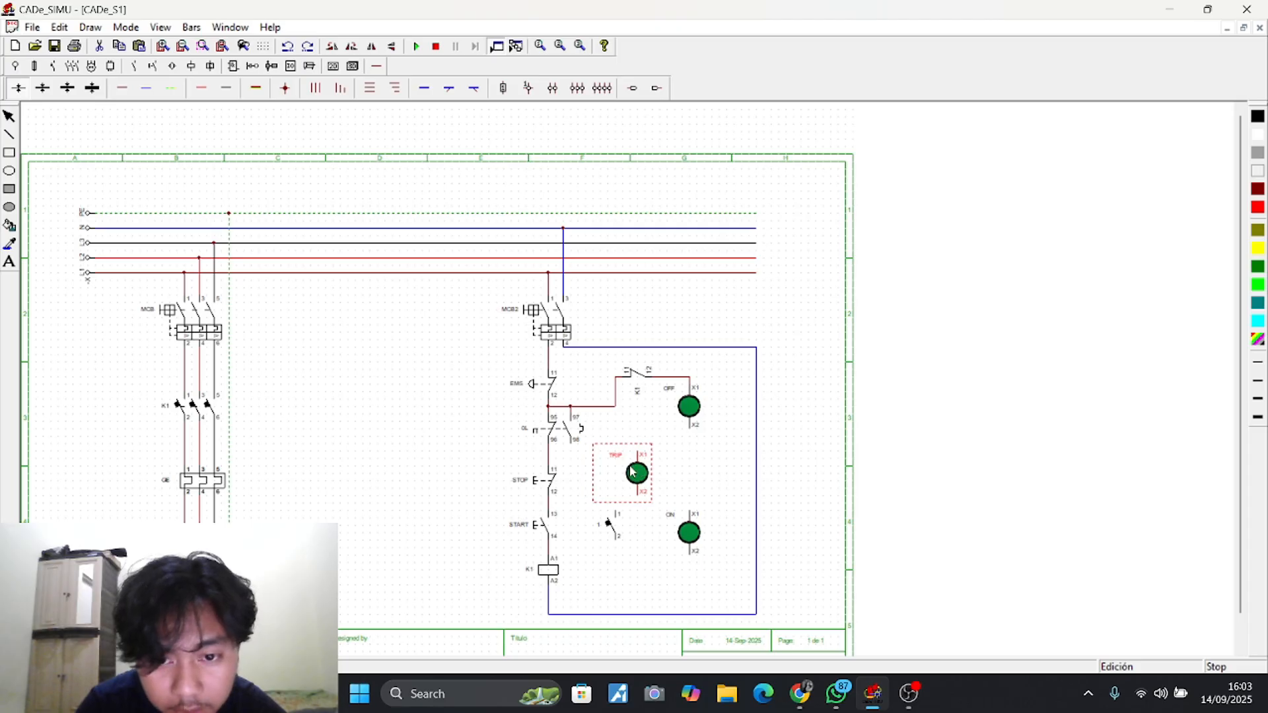
pyautogui.moveTo(697, 536); pyautogui.dragTo(678, 564)
pyautogui.click(969, 512)
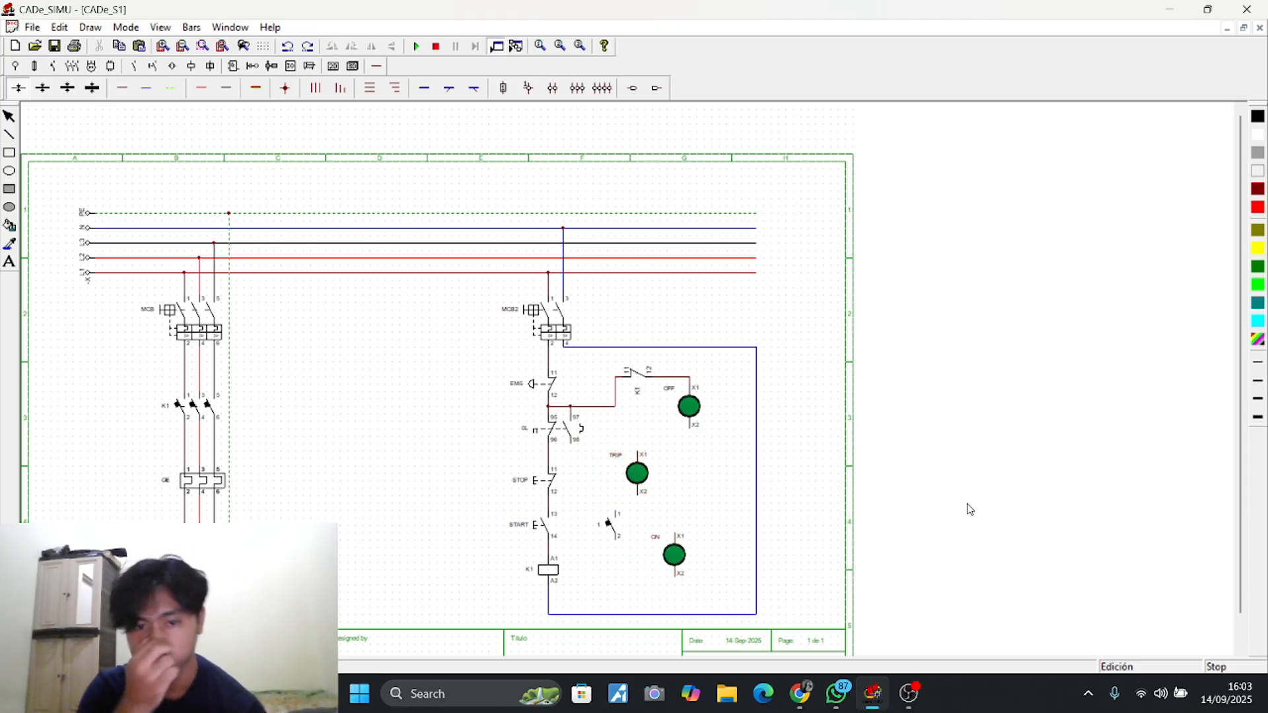
pyautogui.click(121, 88)
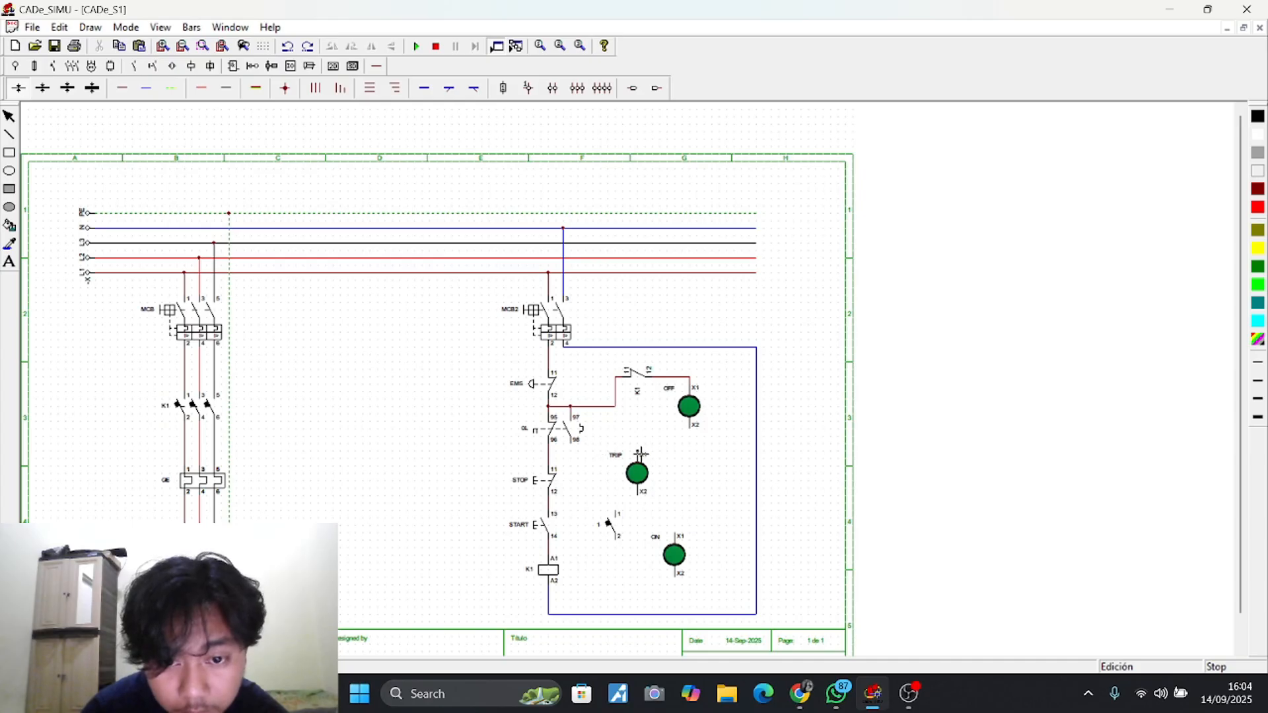
pyautogui.moveTo(640, 454); pyautogui.dragTo(578, 453)
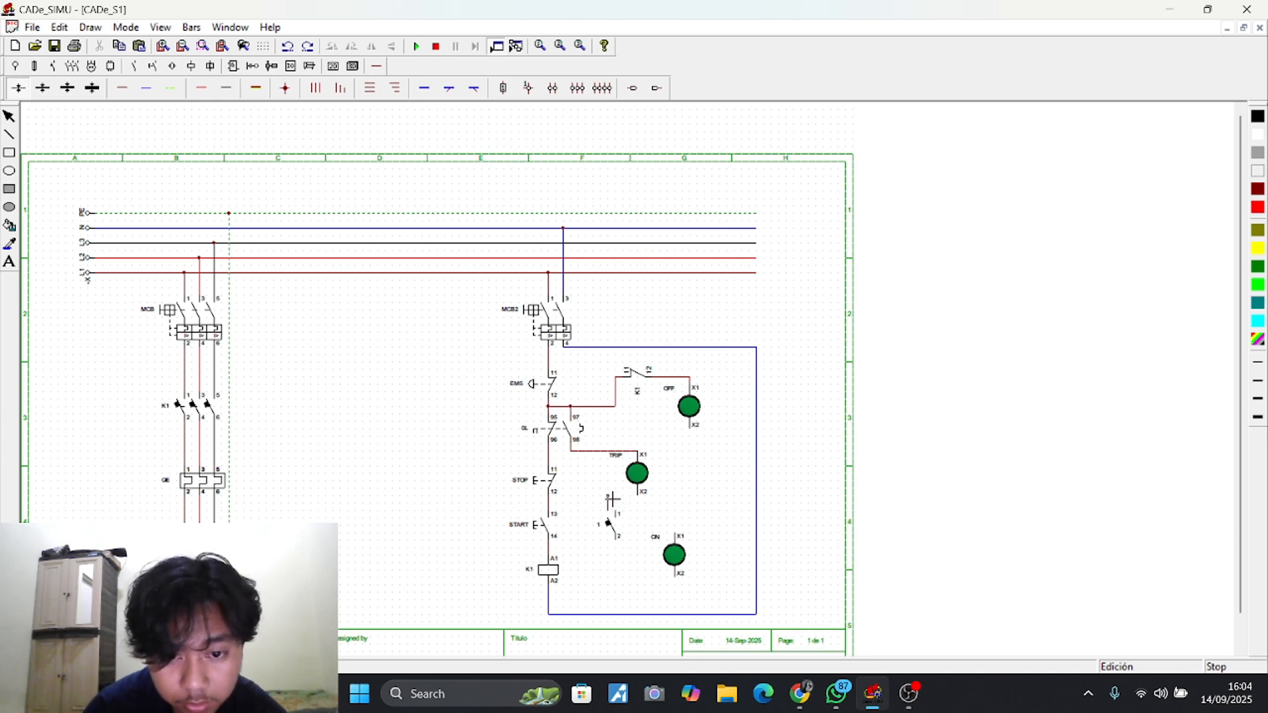
# Wire the contact named 1 in parallel with the START pushbutton using phase wires
pyautogui.moveTo(557, 496); pyautogui.dragTo(599, 493)
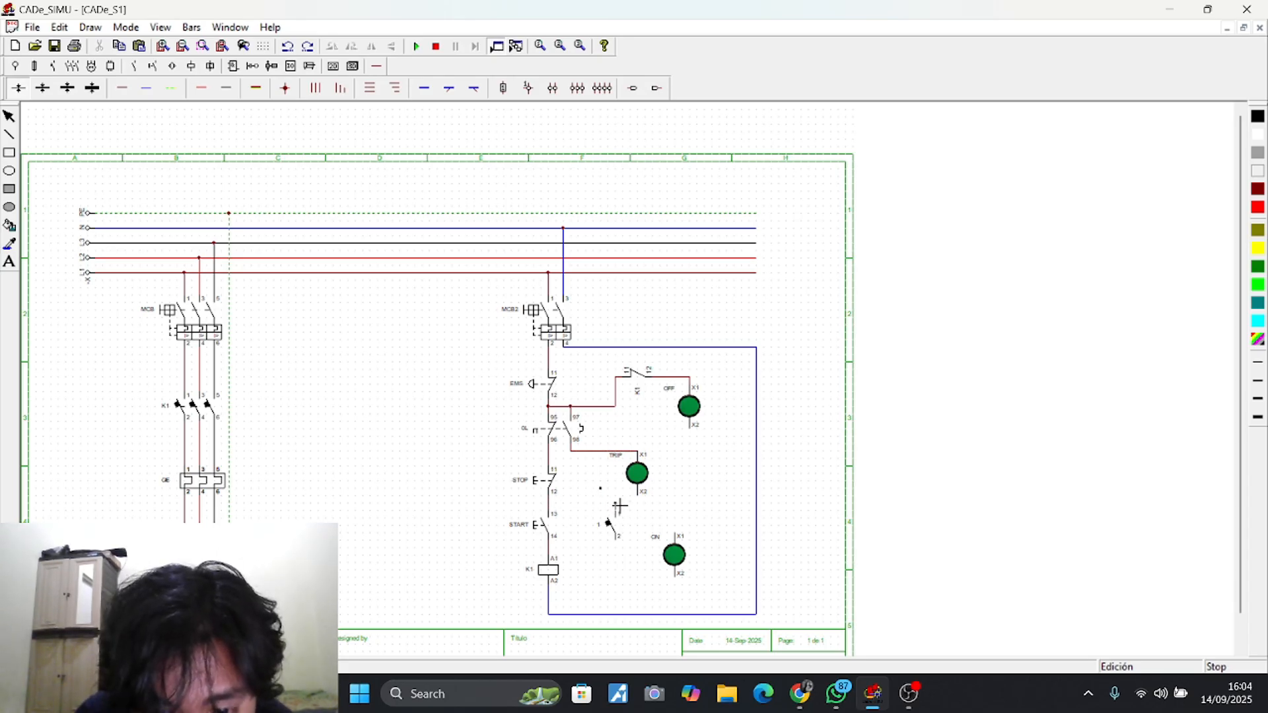
pyautogui.moveTo(619, 506); pyautogui.dragTo(550, 507)
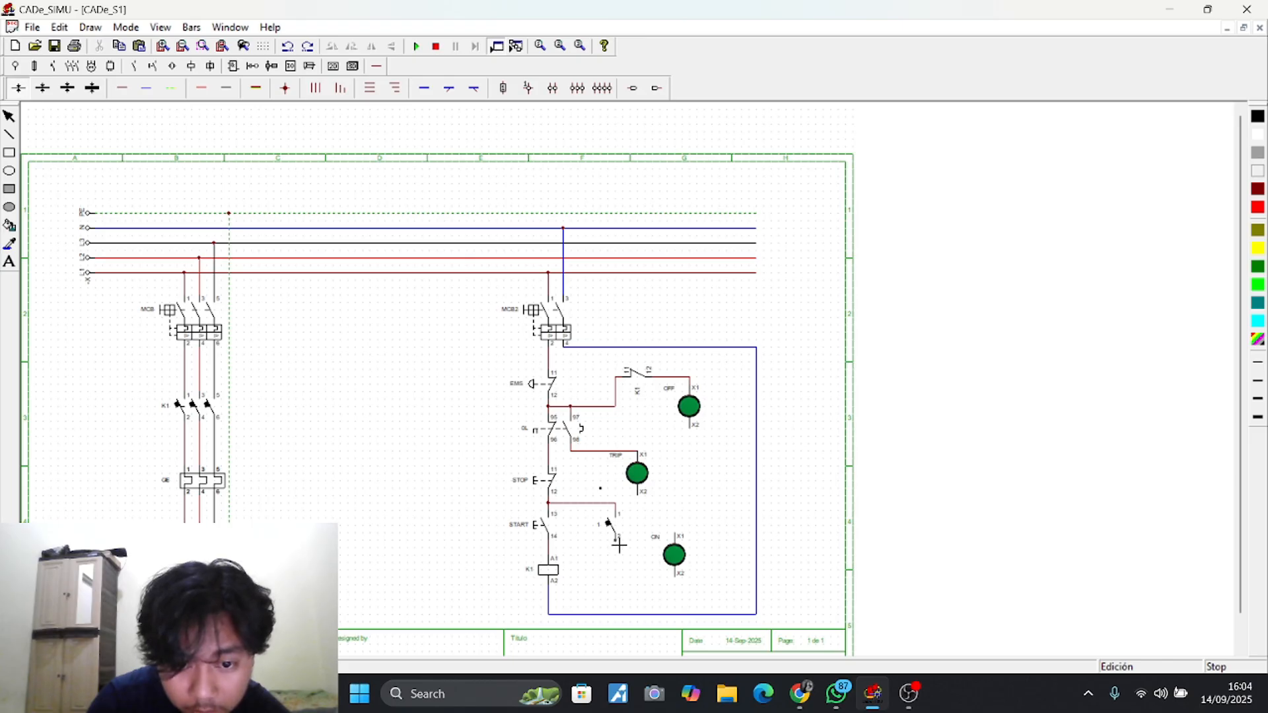
pyautogui.moveTo(617, 539); pyautogui.dragTo(551, 547)
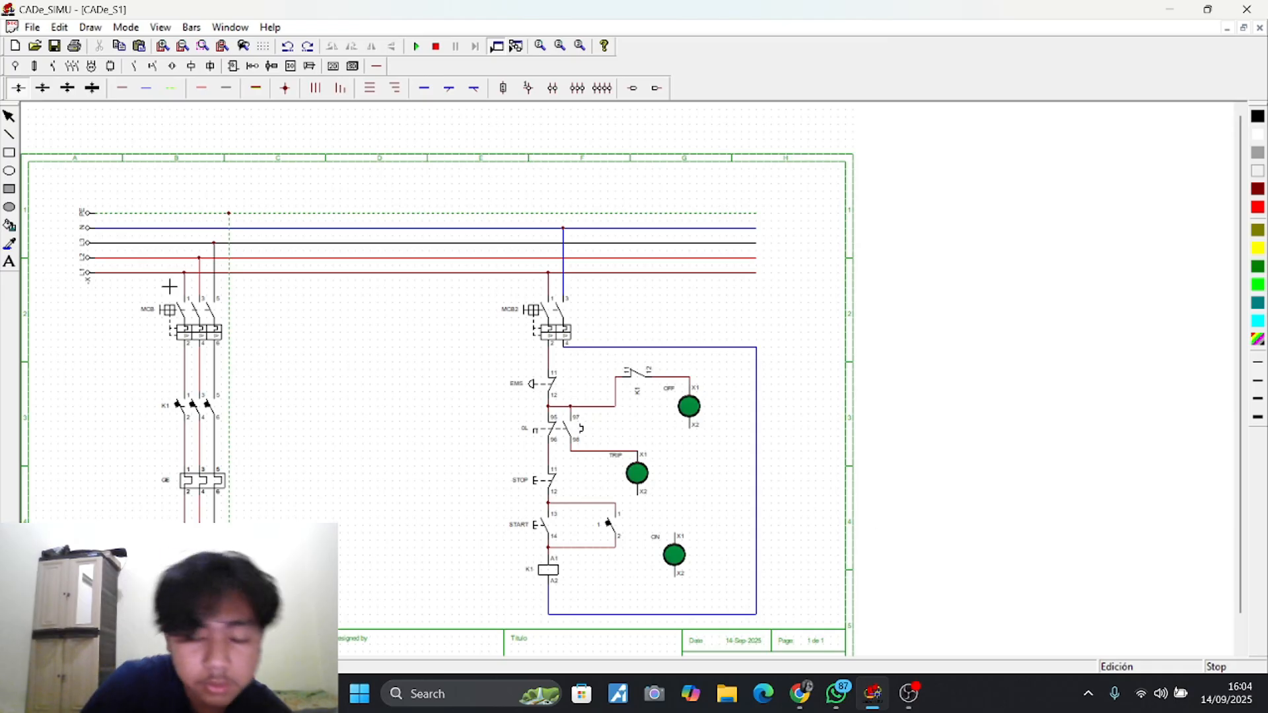
# Move the ON lamp closer to coil K1 and wire its X1 terminal to the output of the START holding contact
pyautogui.moveTo(680, 564); pyautogui.dragTo(666, 582)
pyautogui.click(391, 229)
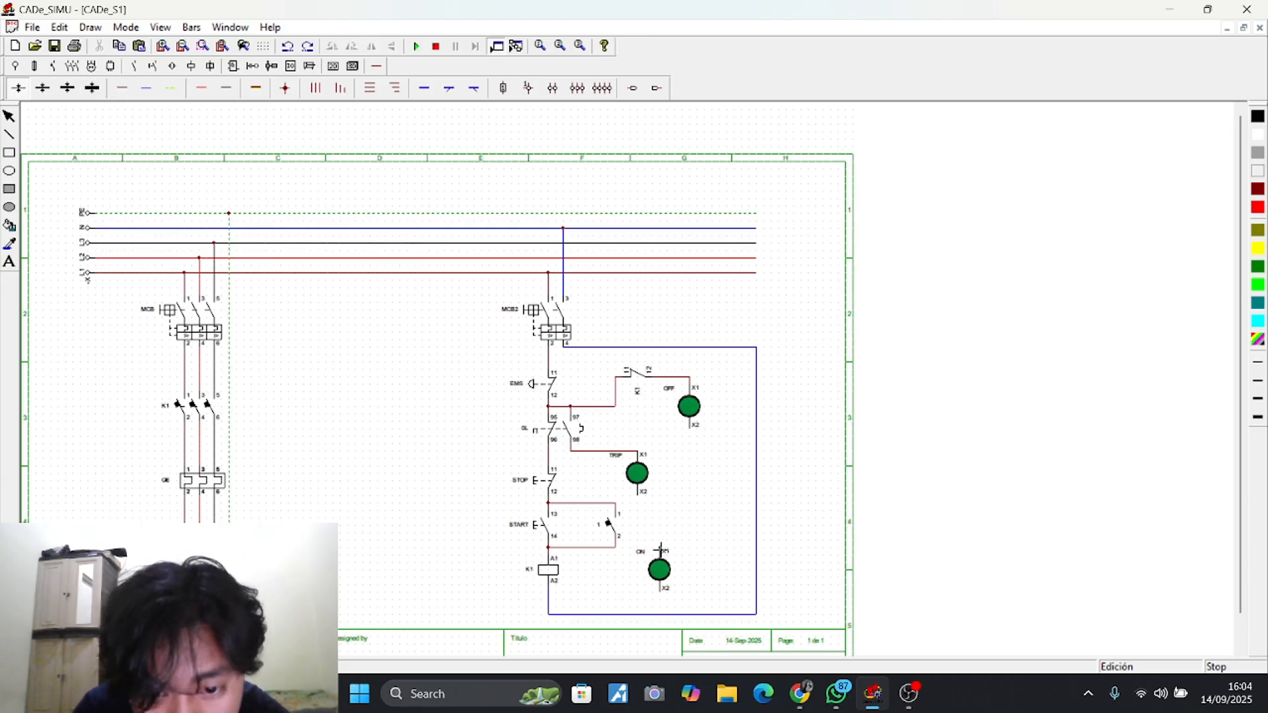
pyautogui.moveTo(661, 548); pyautogui.dragTo(615, 547)
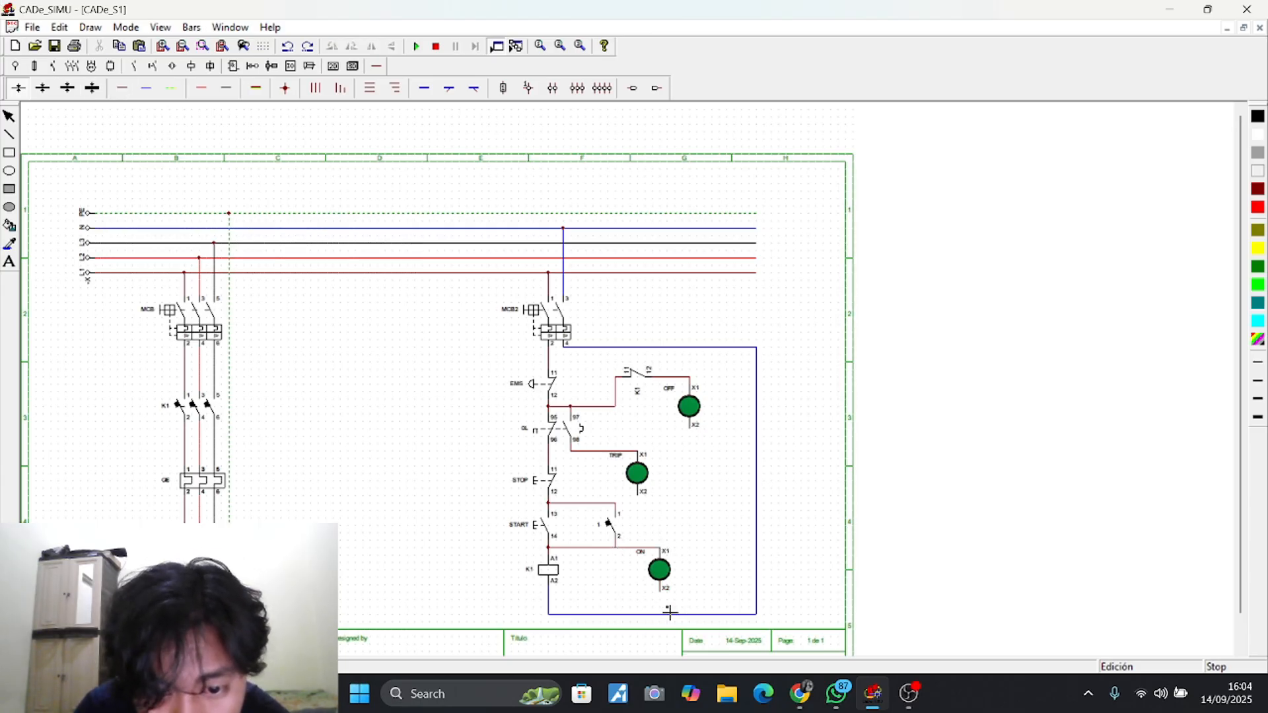
# Connect terminal X2 of the OFF, TRIP and ON lamps to the neutral return line
pyautogui.click(146, 91)
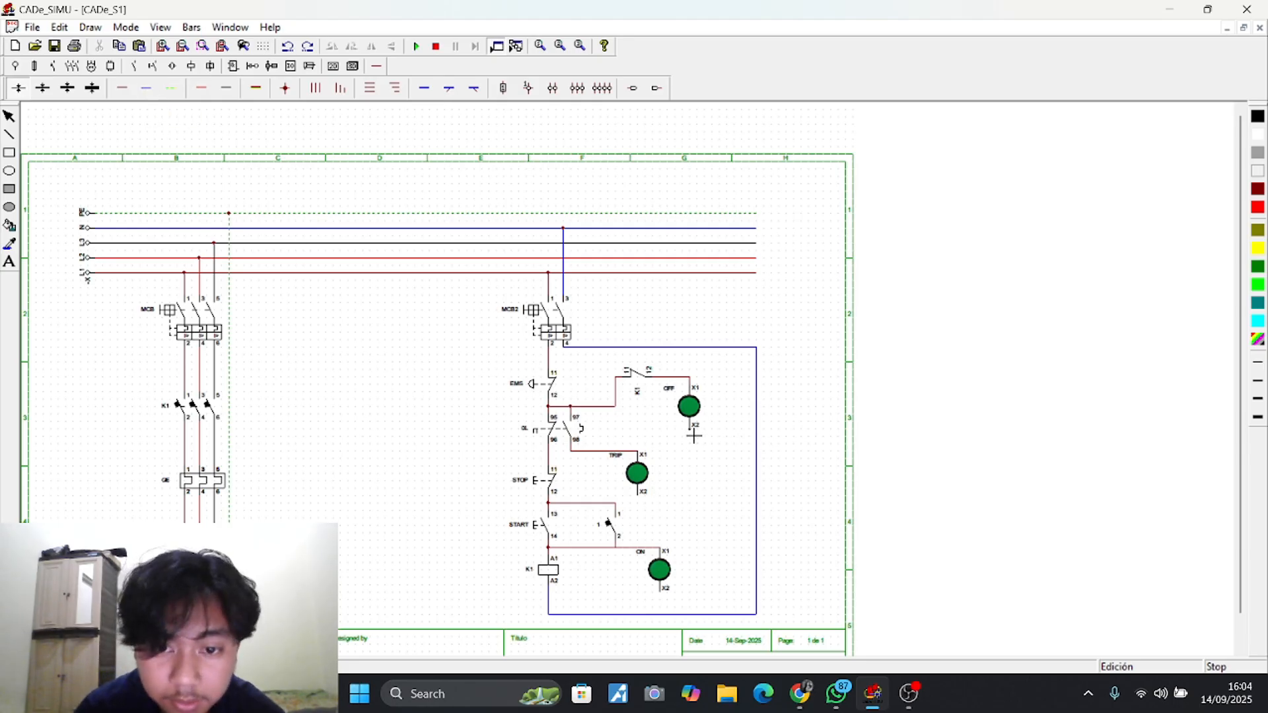
pyautogui.moveTo(693, 428); pyautogui.dragTo(756, 436)
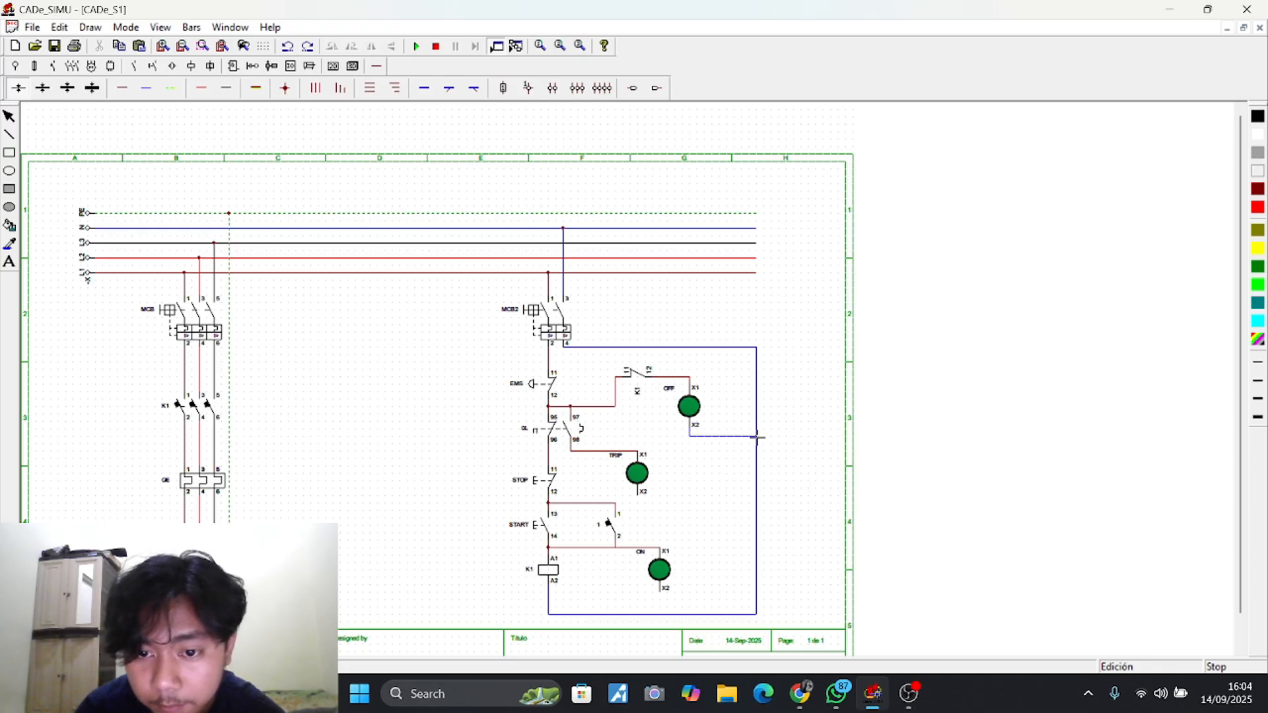
pyautogui.moveTo(640, 496); pyautogui.dragTo(757, 495)
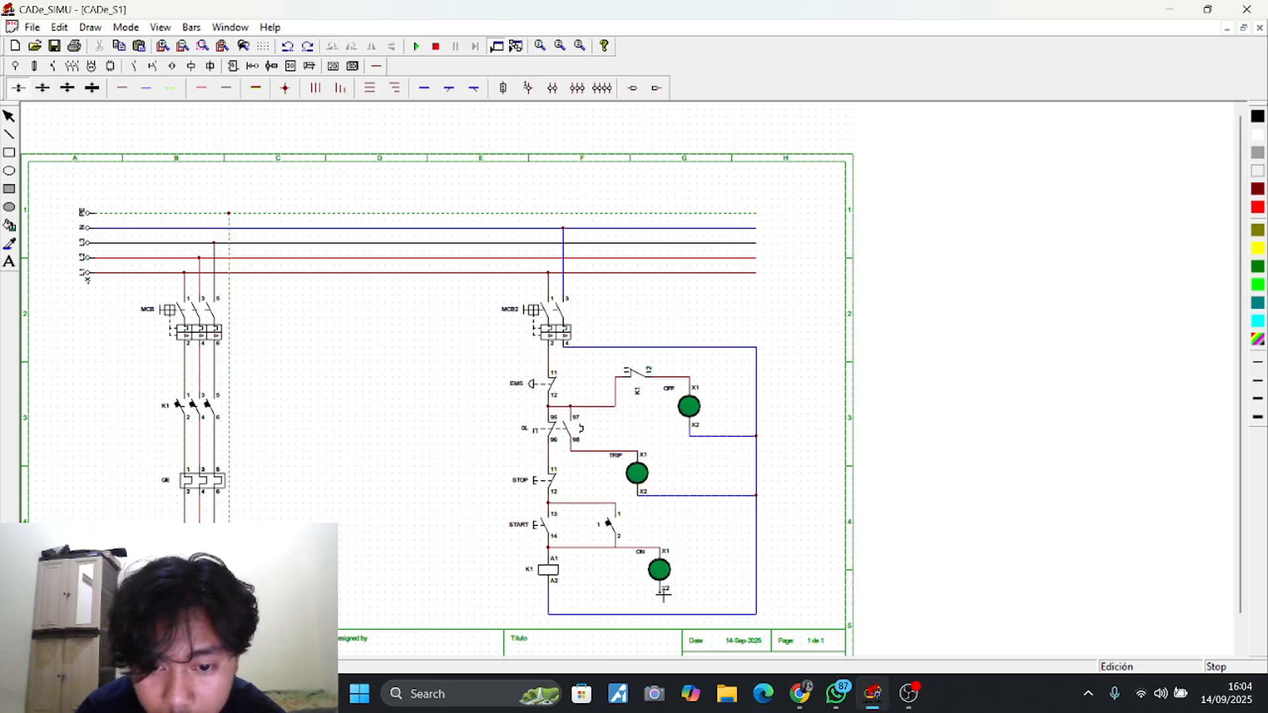
pyautogui.moveTo(662, 596); pyautogui.dragTo(659, 614)
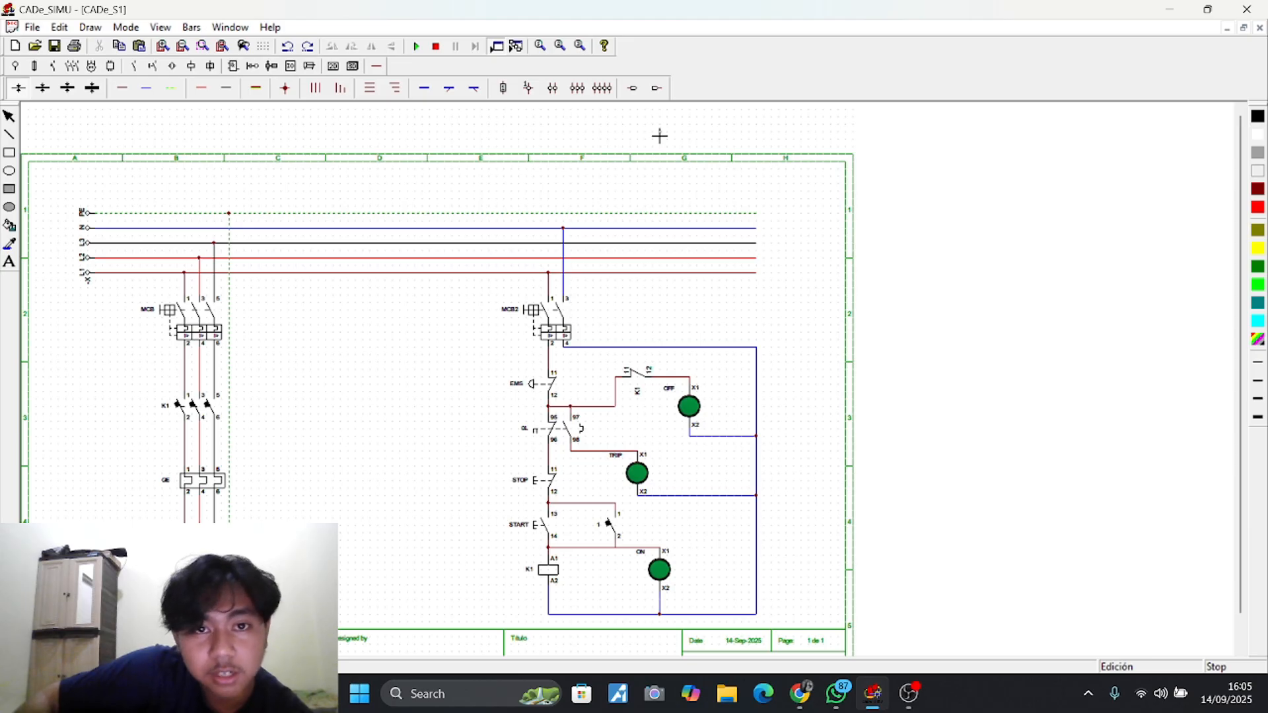
# Simulate the circuit with MCB and MCB2 closed, operate START, and stop the simulation
pyautogui.scroll(-1, 476, 408)
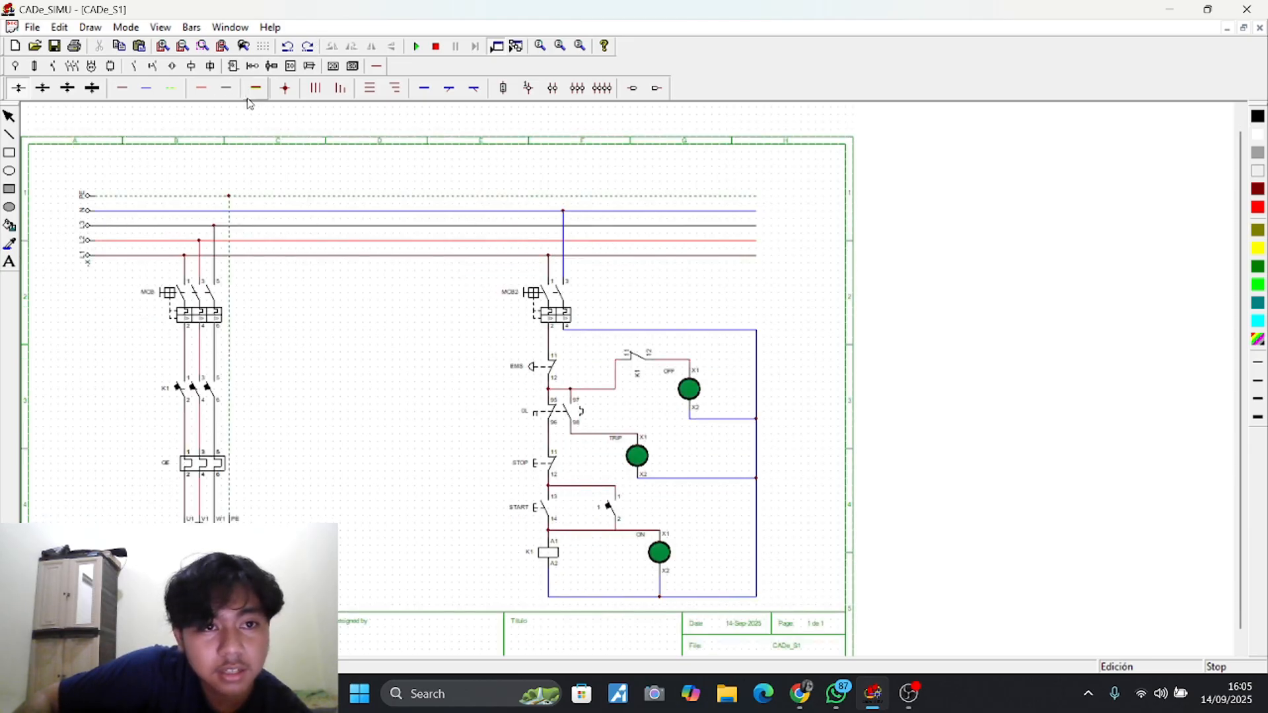
pyautogui.click(417, 47)
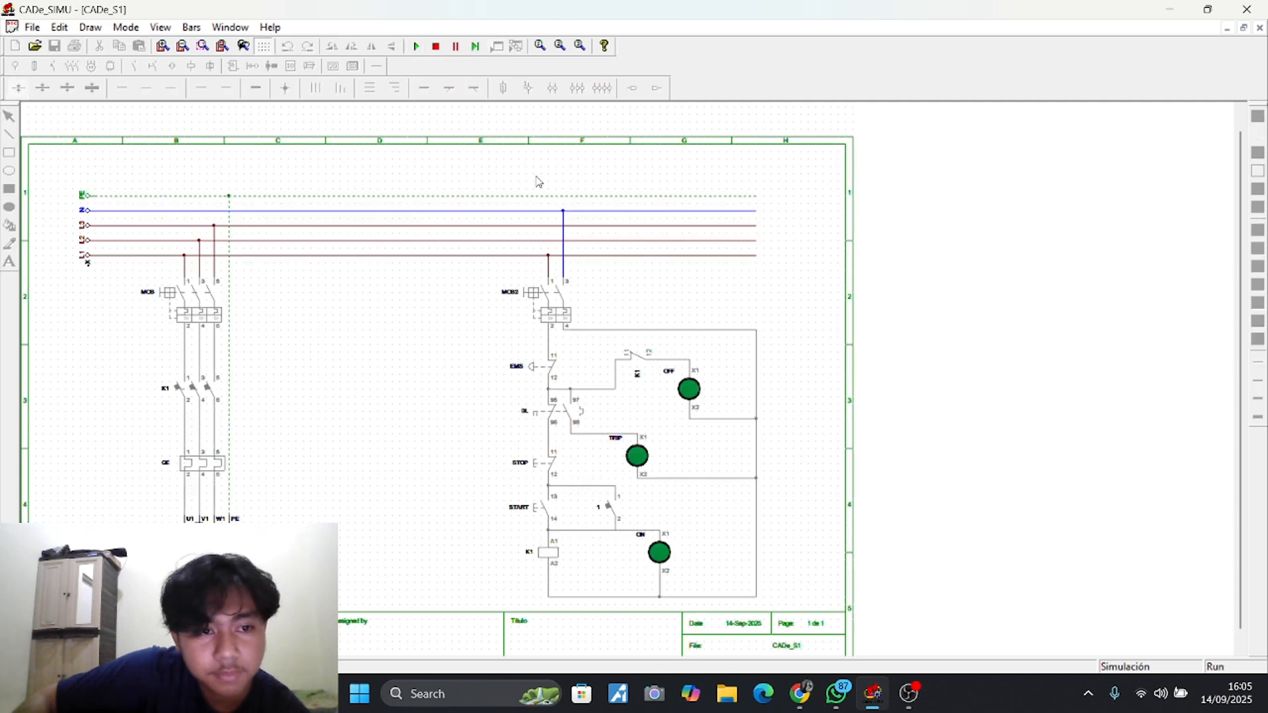
pyautogui.click(165, 295)
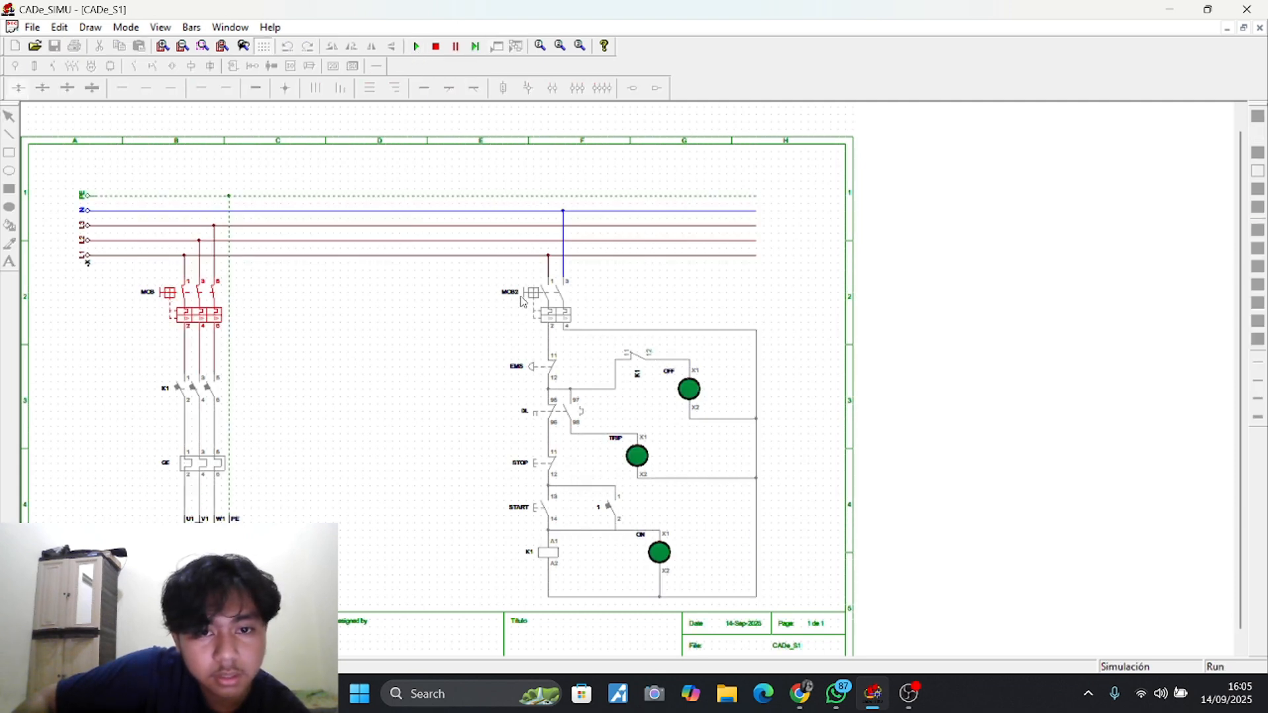
pyautogui.click(559, 297)
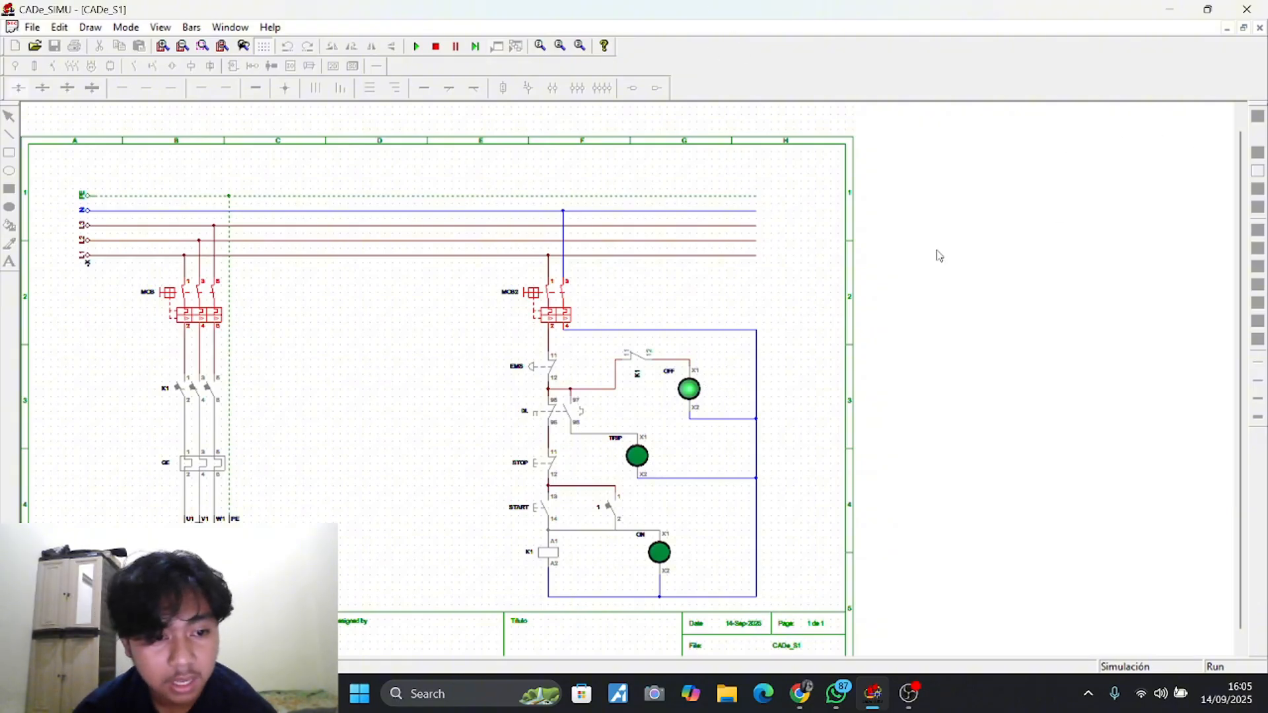
pyautogui.click(534, 513)
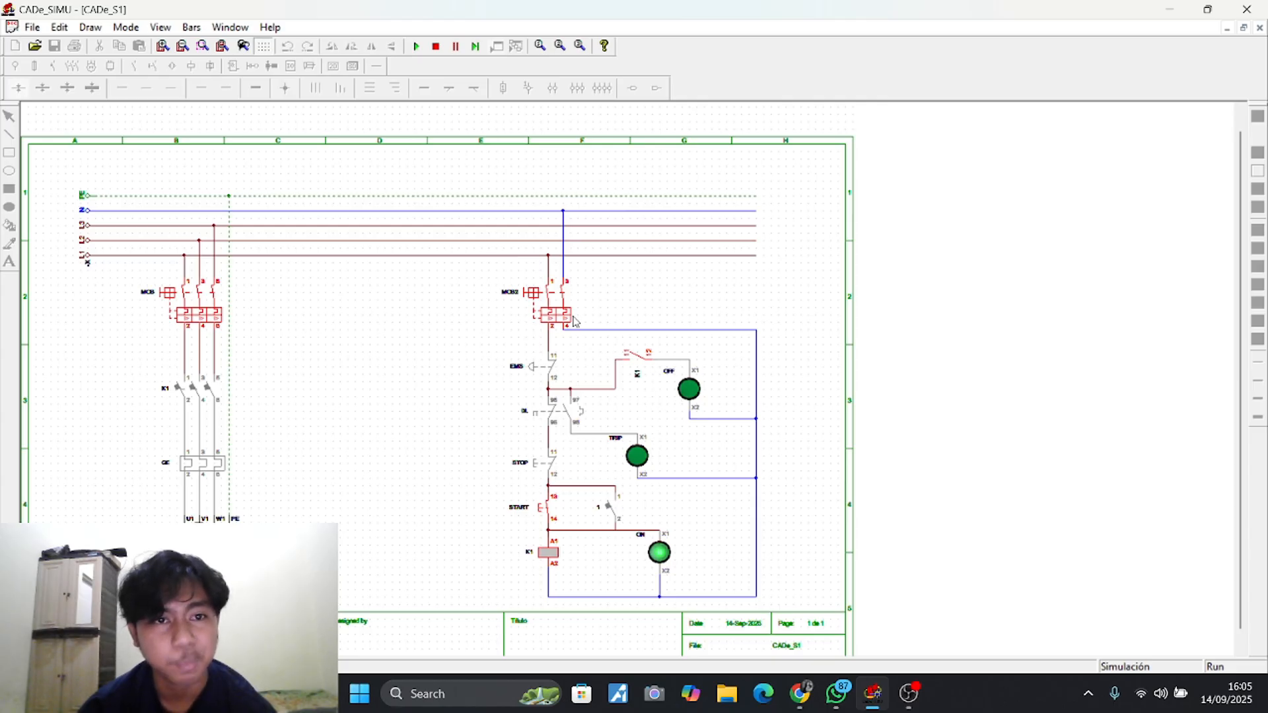
pyautogui.click(435, 46)
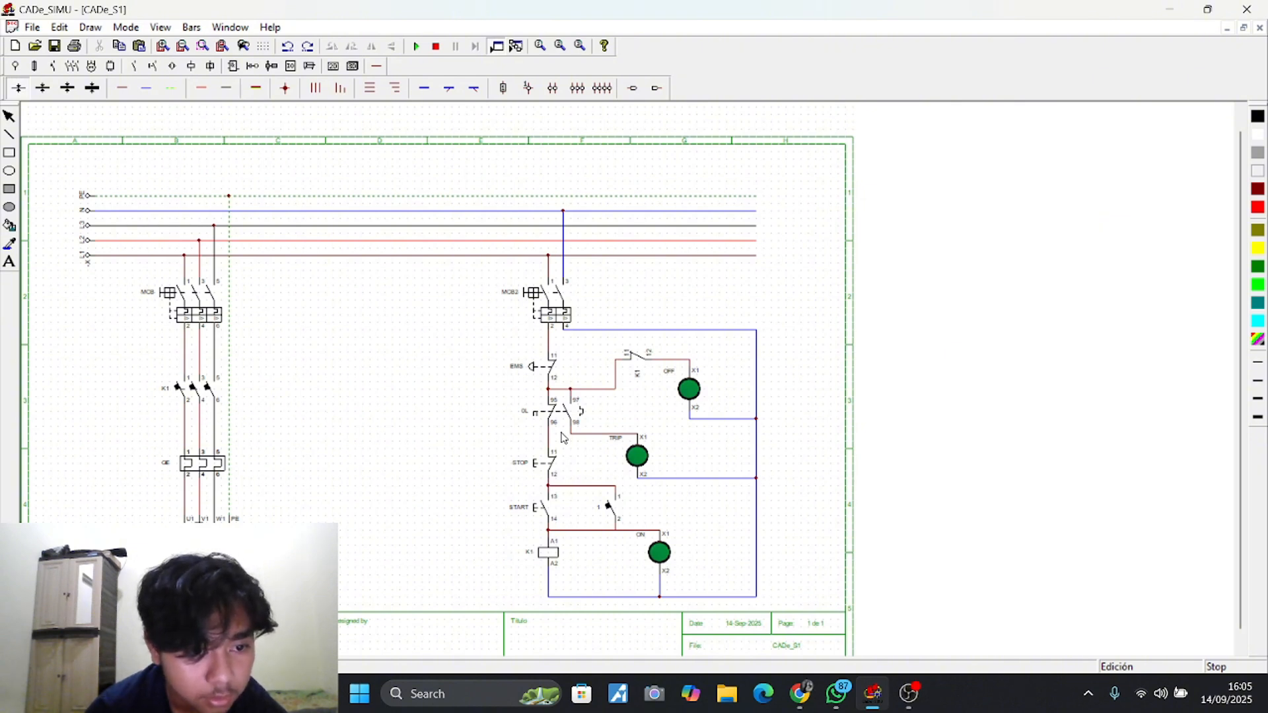
# Check the name and connection settings of the thermal relay in the power circuit
pyautogui.doubleClick(175, 470)
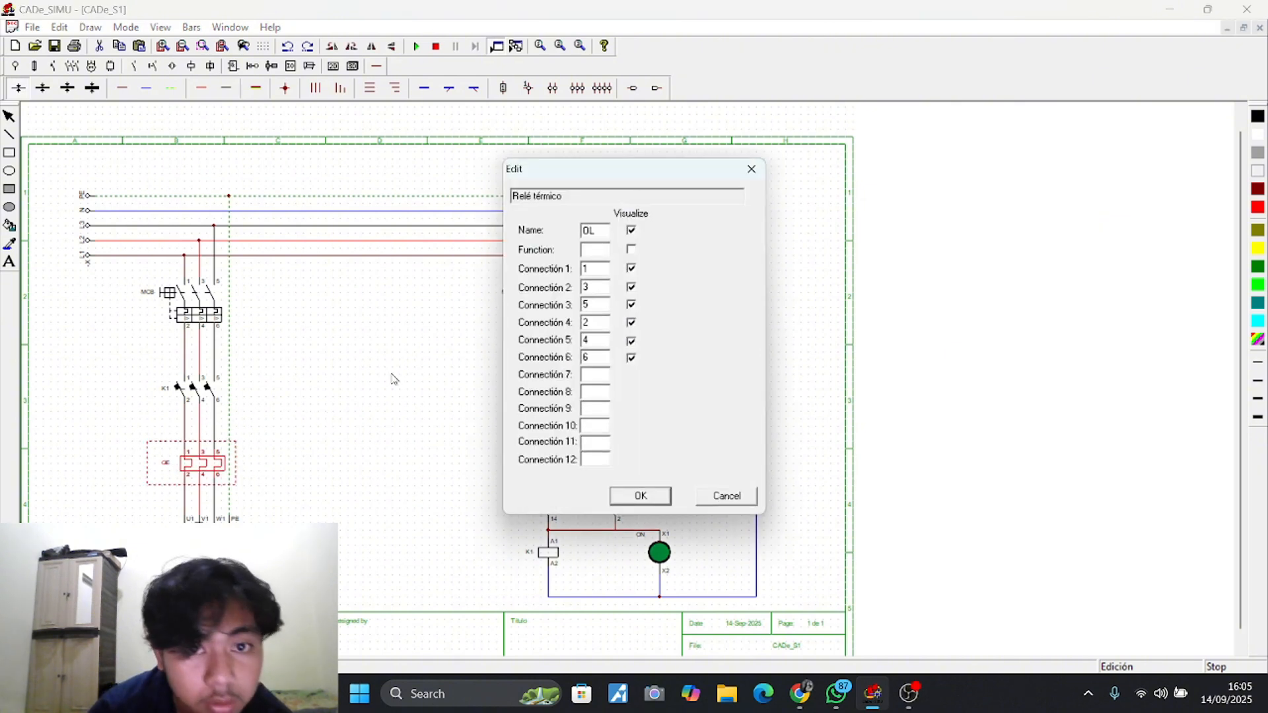
pyautogui.click(752, 169)
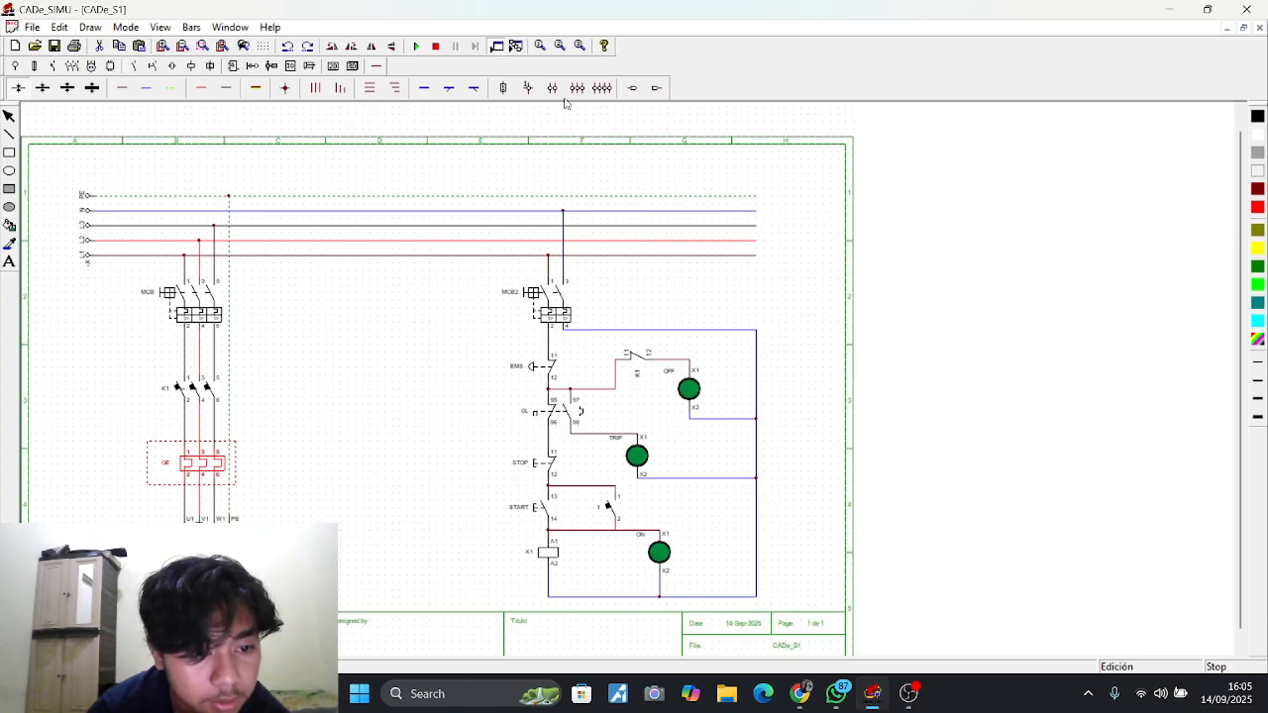
pyautogui.click(509, 479)
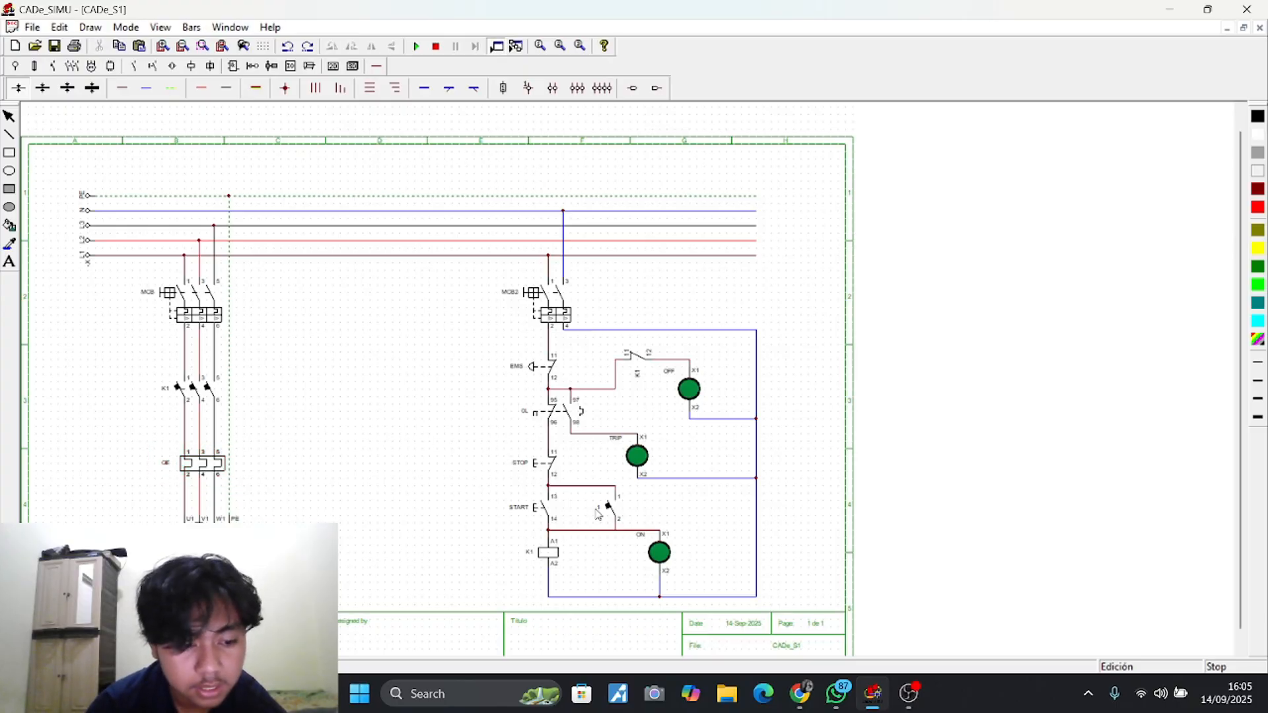
pyautogui.click(527, 470)
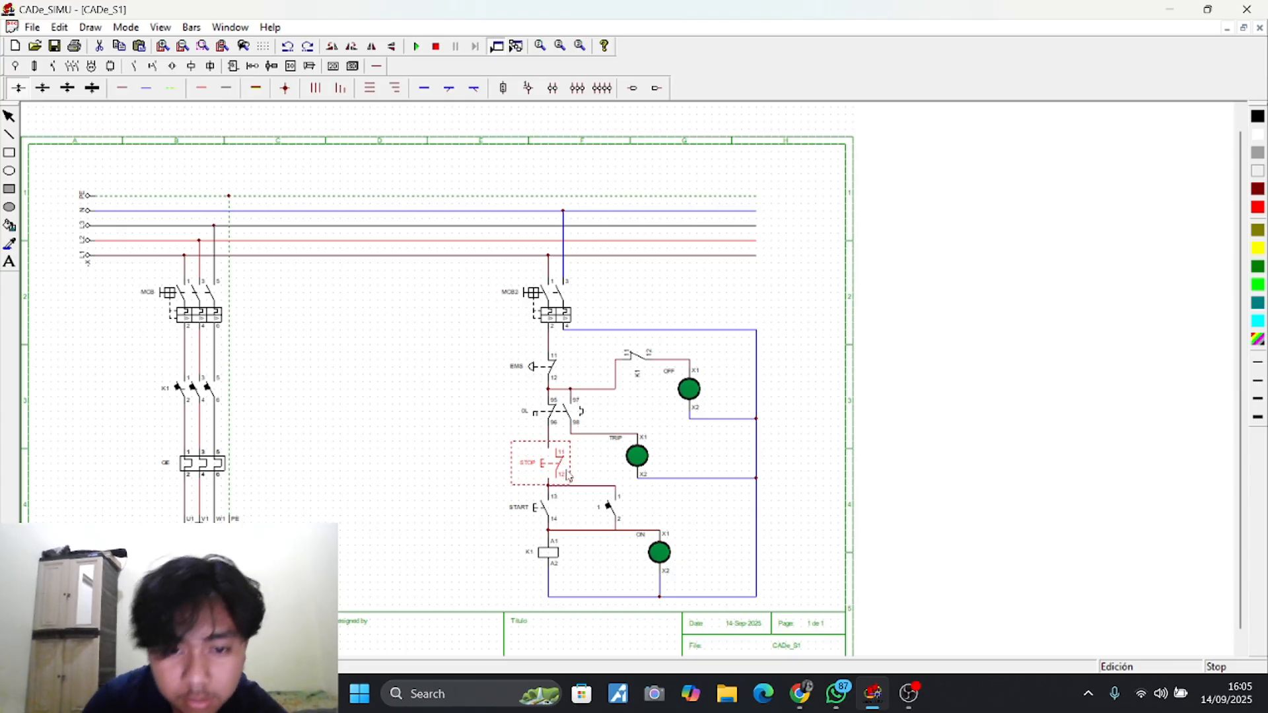
pyautogui.moveTo(558, 459)
pyautogui.mouseDown()
pyautogui.moveTo(551, 468)
pyautogui.moveTo(558, 461)
pyautogui.mouseUp()
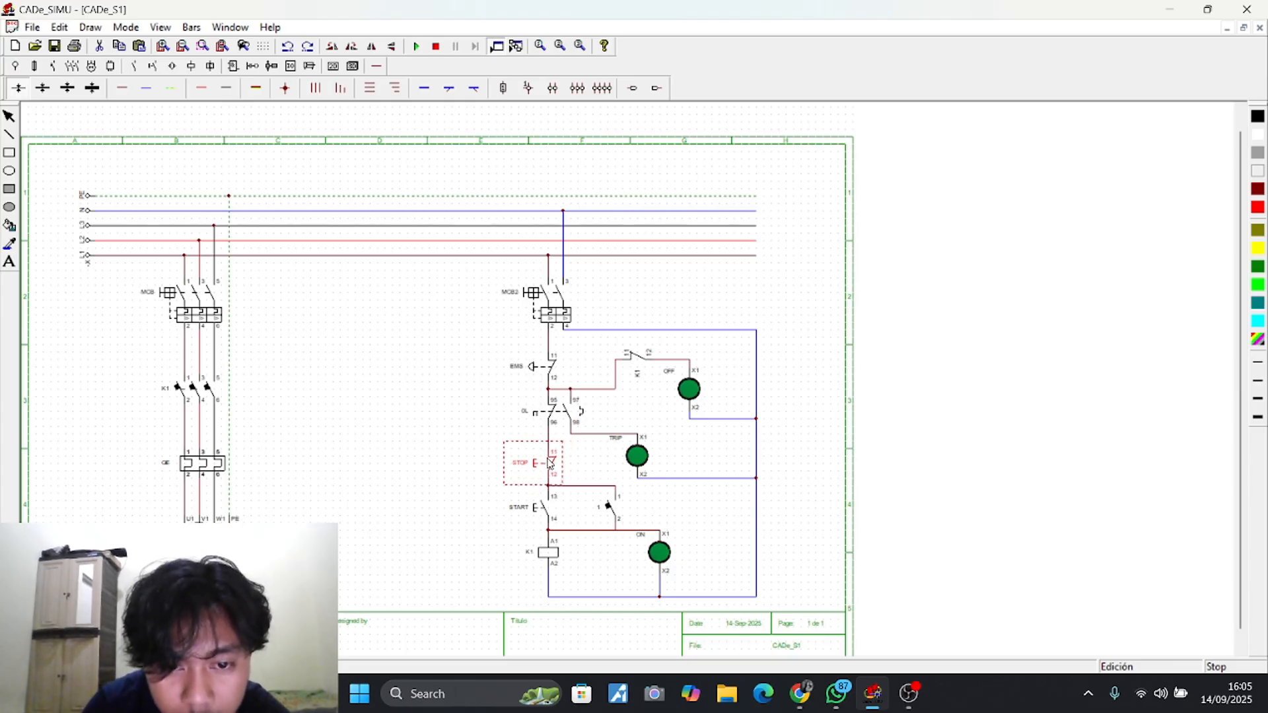
pyautogui.click(889, 370)
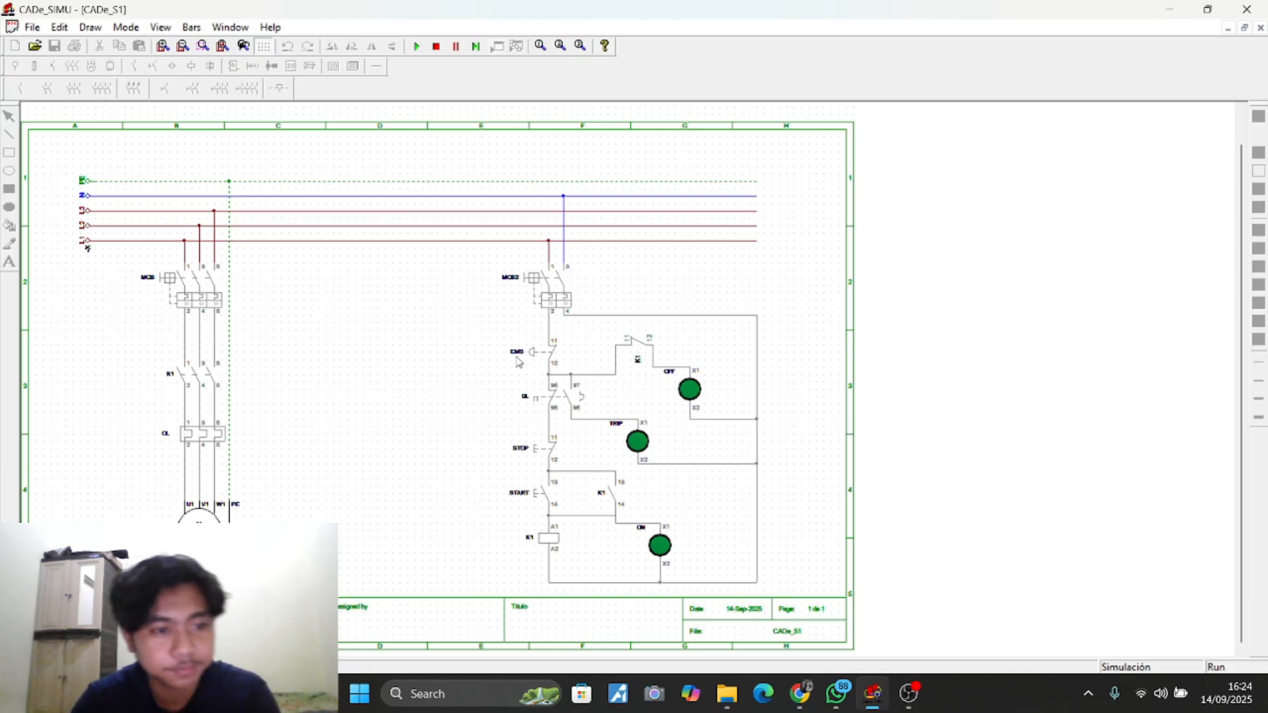
# Close MCB and MCB2 in the running simulation and operate START to test the motor, holding contact and pilot lamps
pyautogui.click(161, 282)
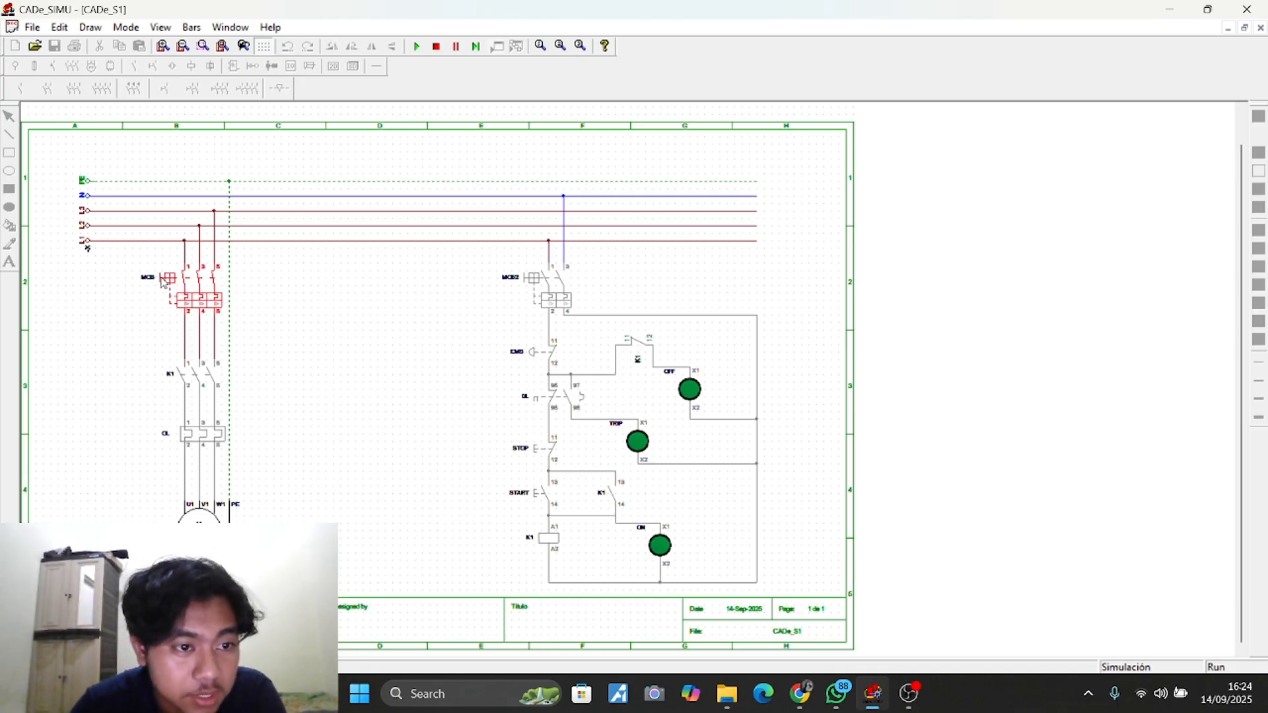
pyautogui.click(532, 282)
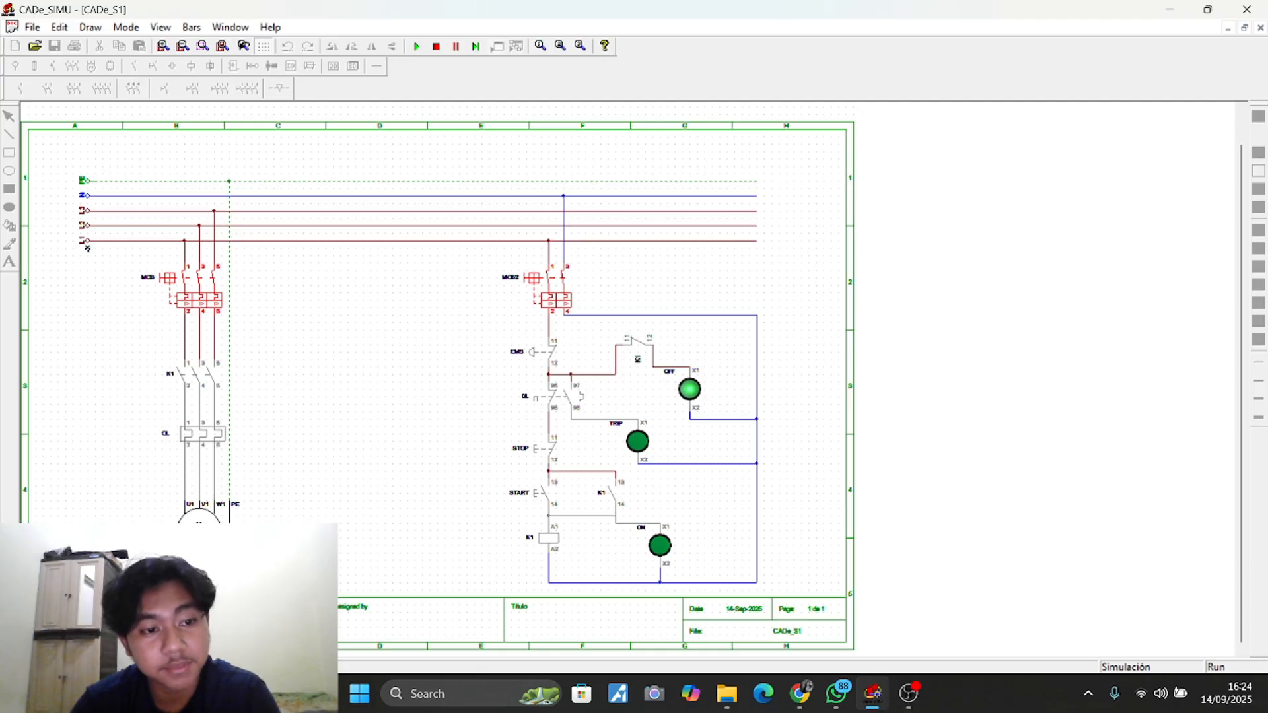
pyautogui.click(538, 497)
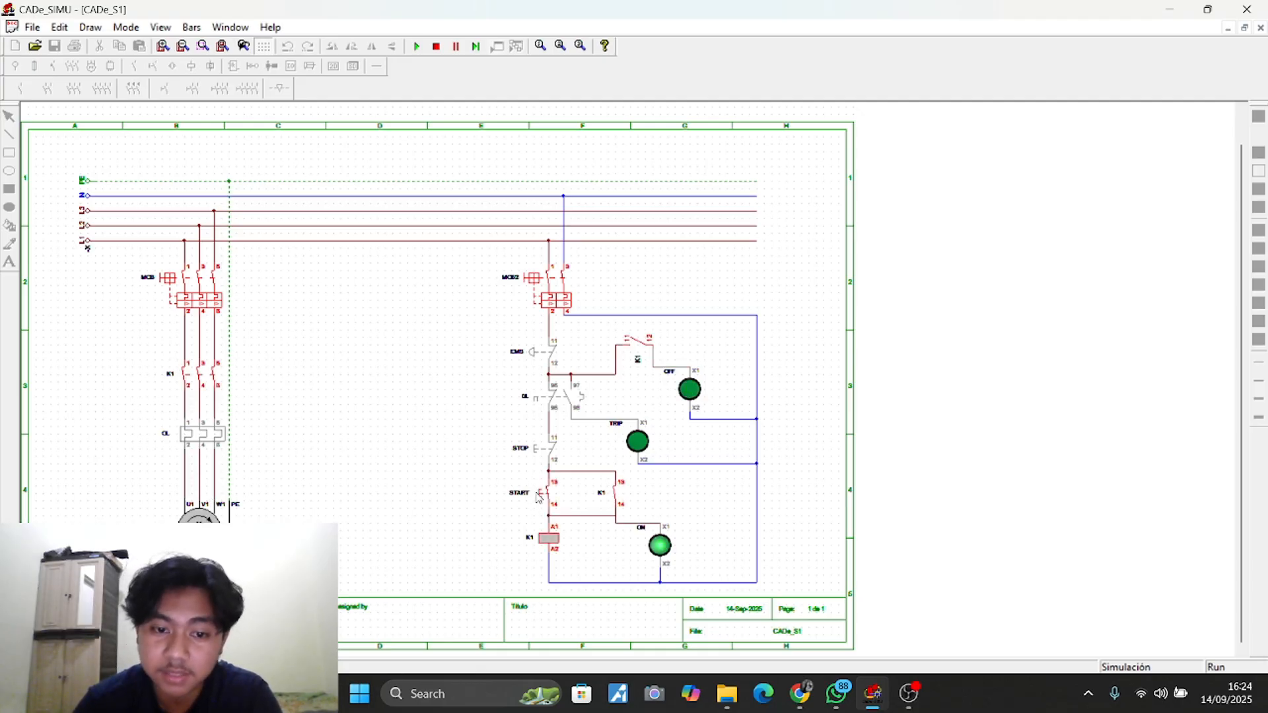